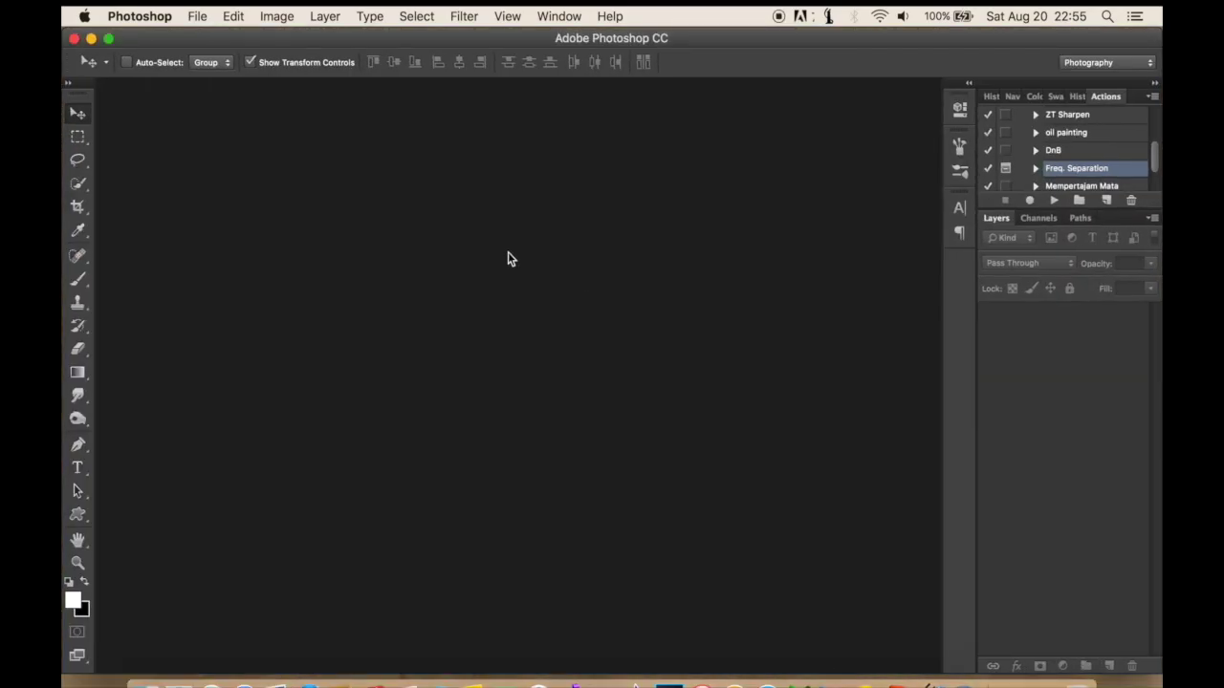
# Open the raw file IMG_0067.CR2 from Pictures > model > bila into Camera Raw
pyautogui.click(197, 16)
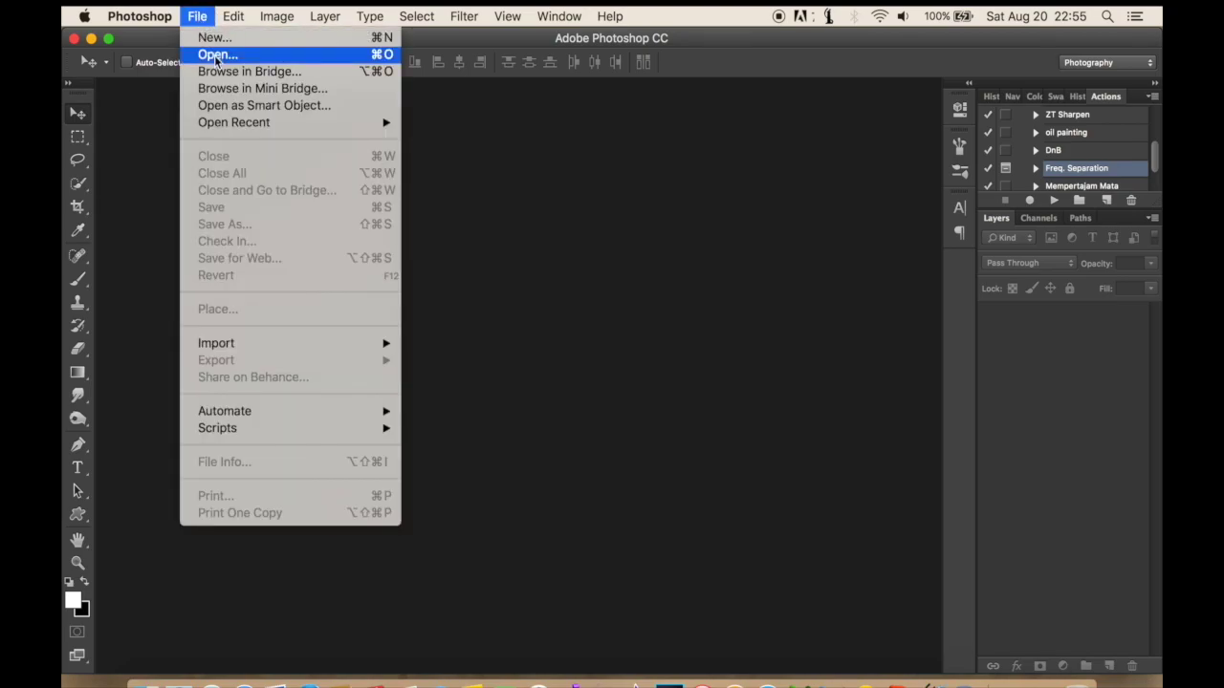
pyautogui.click(217, 54)
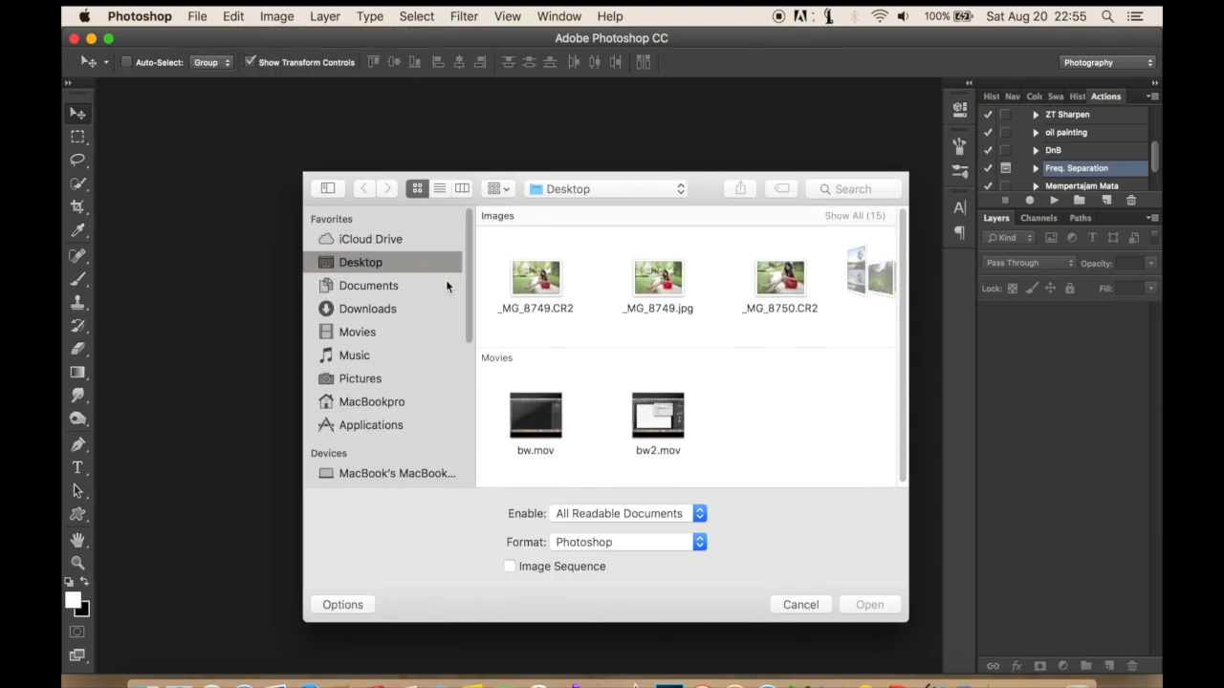
pyautogui.click(383, 381)
pyautogui.hscroll(2, 848, 275)
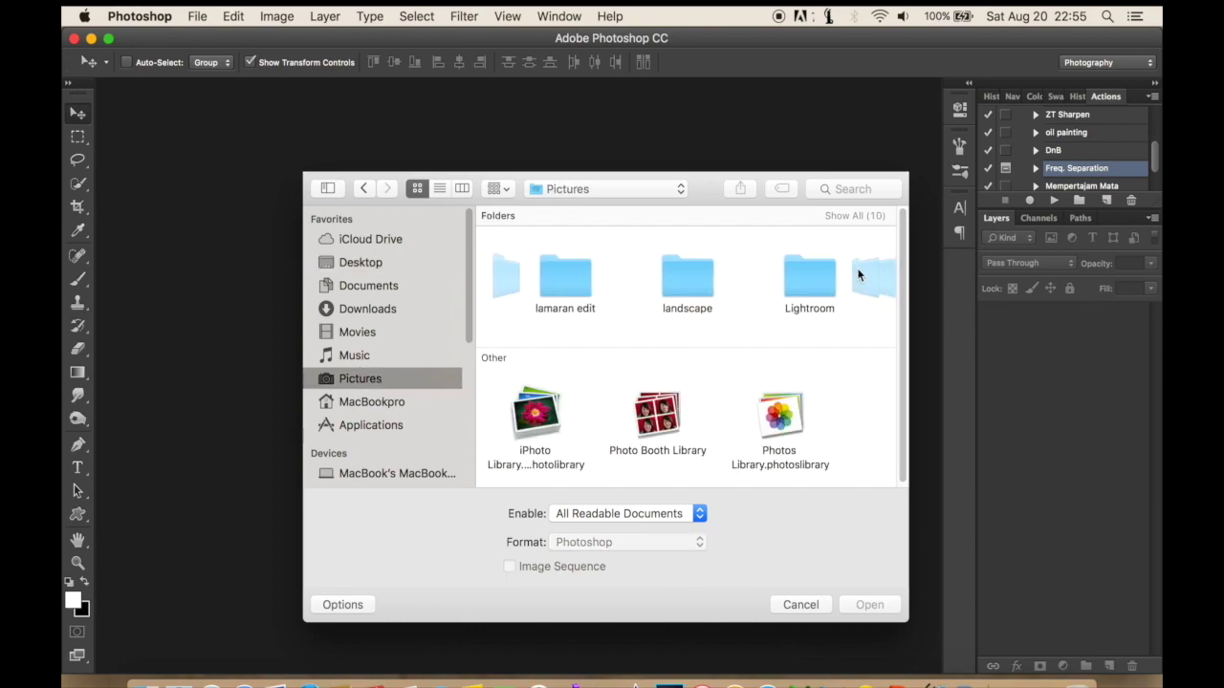
pyautogui.hscroll(2, 851, 275)
pyautogui.hscroll(2, 854, 276)
pyautogui.hscroll(2, 857, 275)
pyautogui.doubleClick(661, 273)
pyautogui.click(523, 278)
pyautogui.doubleClick(523, 278)
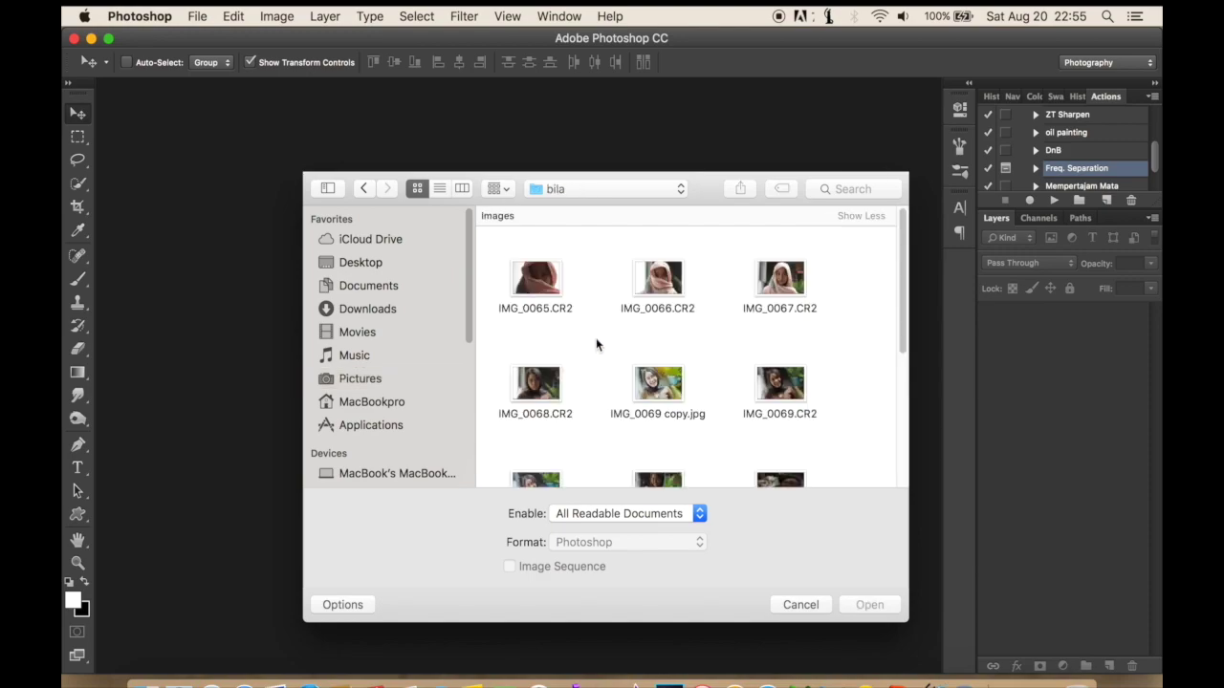
pyautogui.click(780, 275)
pyautogui.click(870, 604)
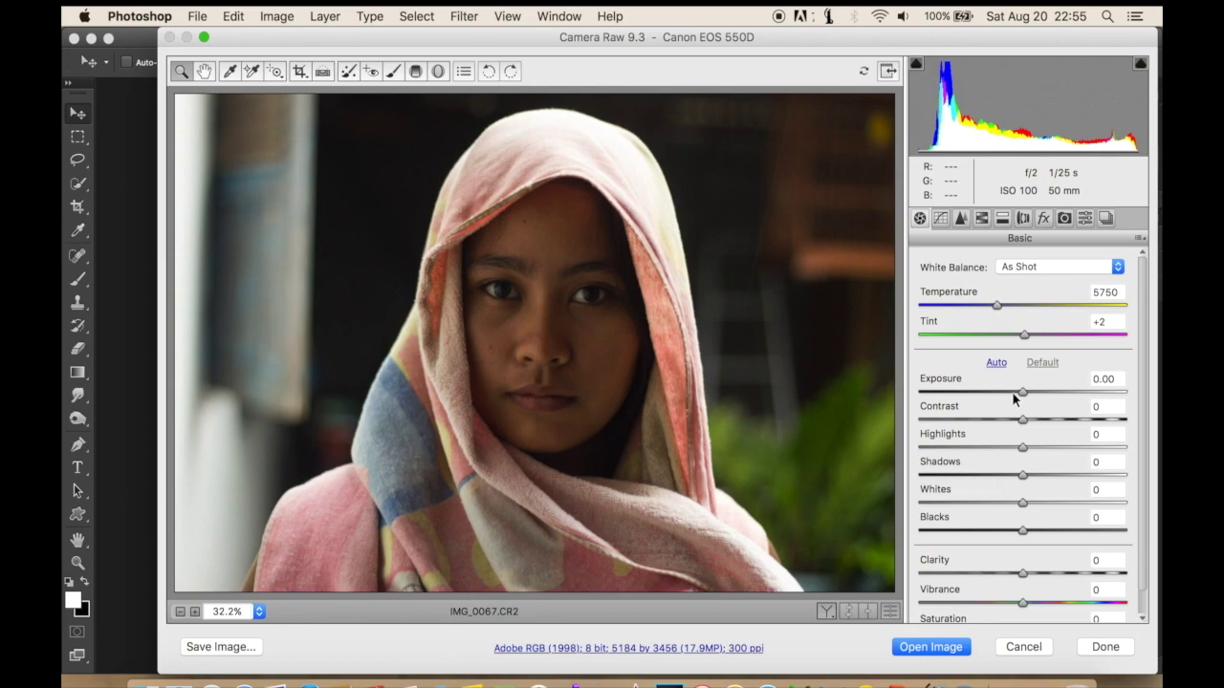
# In the Basic panel set Highlights -19, Shadows +27, Whites +7 and Clarity 10
pyautogui.click(1005, 456)
pyautogui.moveTo(1022, 475); pyautogui.dragTo(1042, 473)
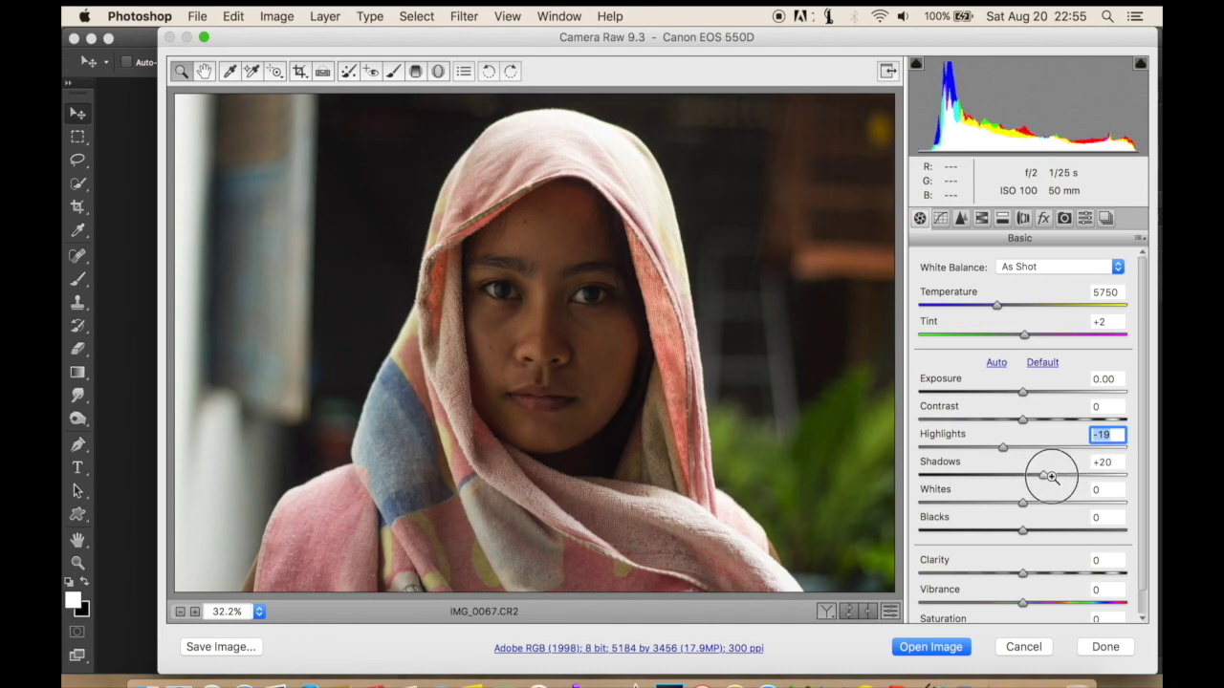
pyautogui.moveTo(1042, 473); pyautogui.dragTo(1029, 503)
pyautogui.click(1100, 560)
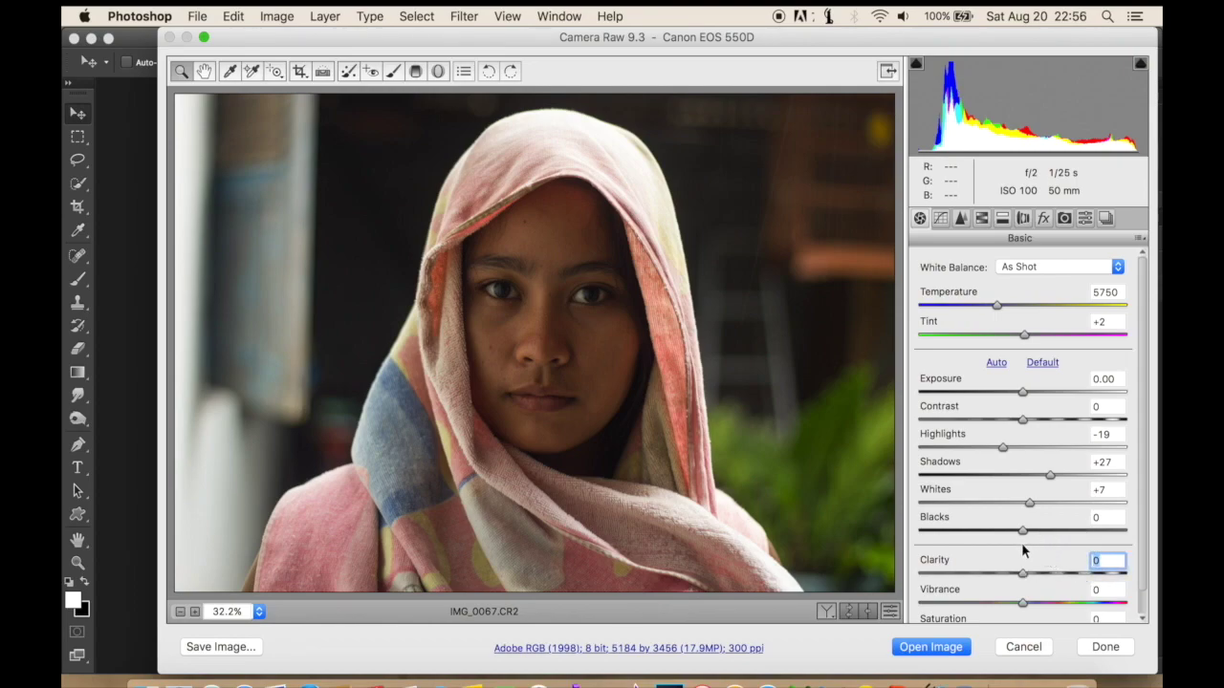
pyautogui.write('10')
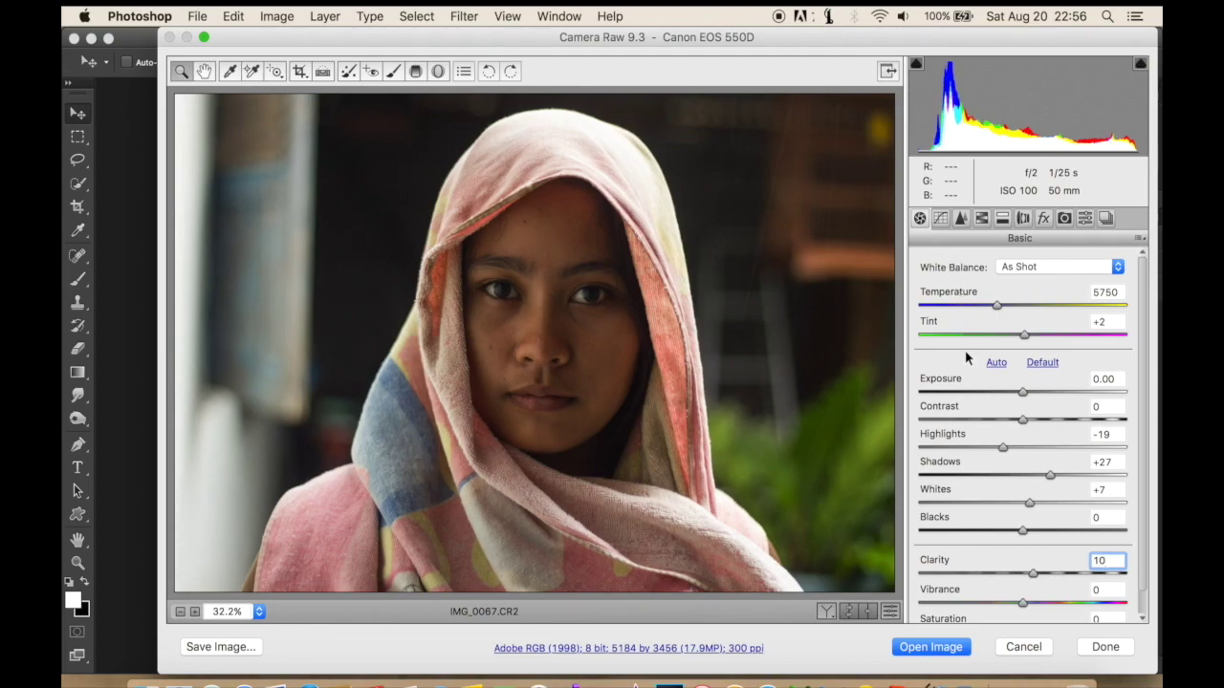
pyautogui.click(439, 71)
# Draw an upright oval radial filter covering the face, with Exposure +1.05
pyautogui.click(1127, 341)
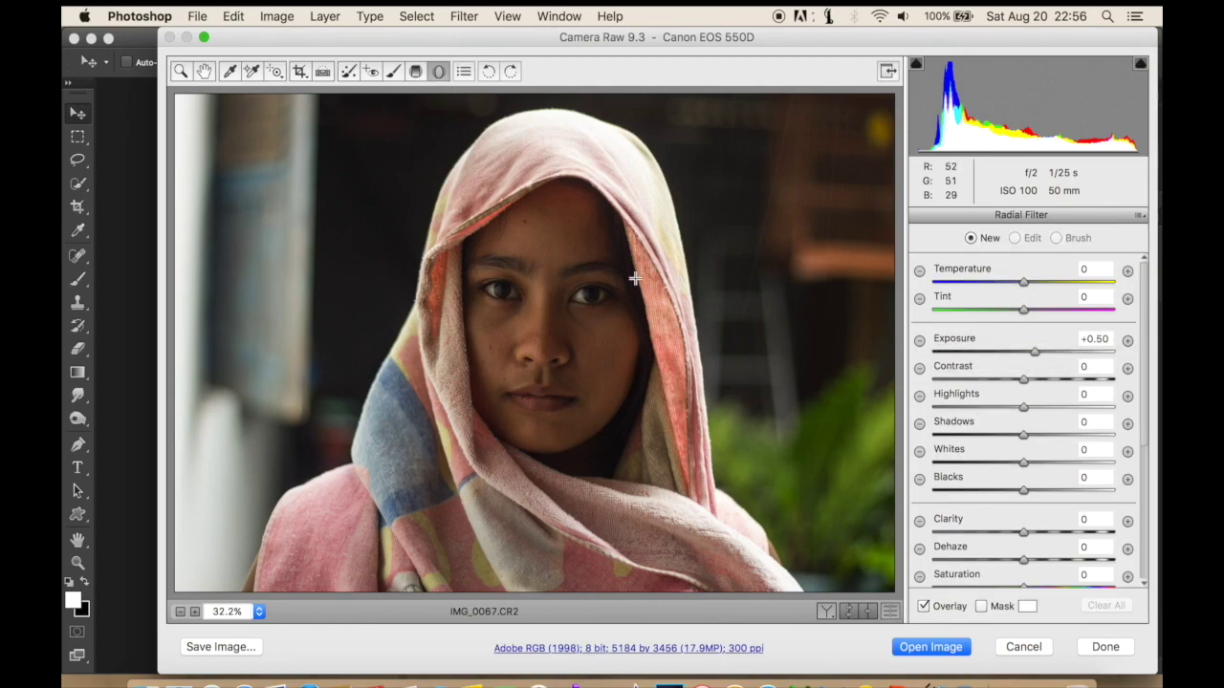
pyautogui.moveTo(536, 264)
pyautogui.mouseDown()
pyautogui.moveTo(564, 287)
pyautogui.moveTo(564, 324)
pyautogui.mouseUp()
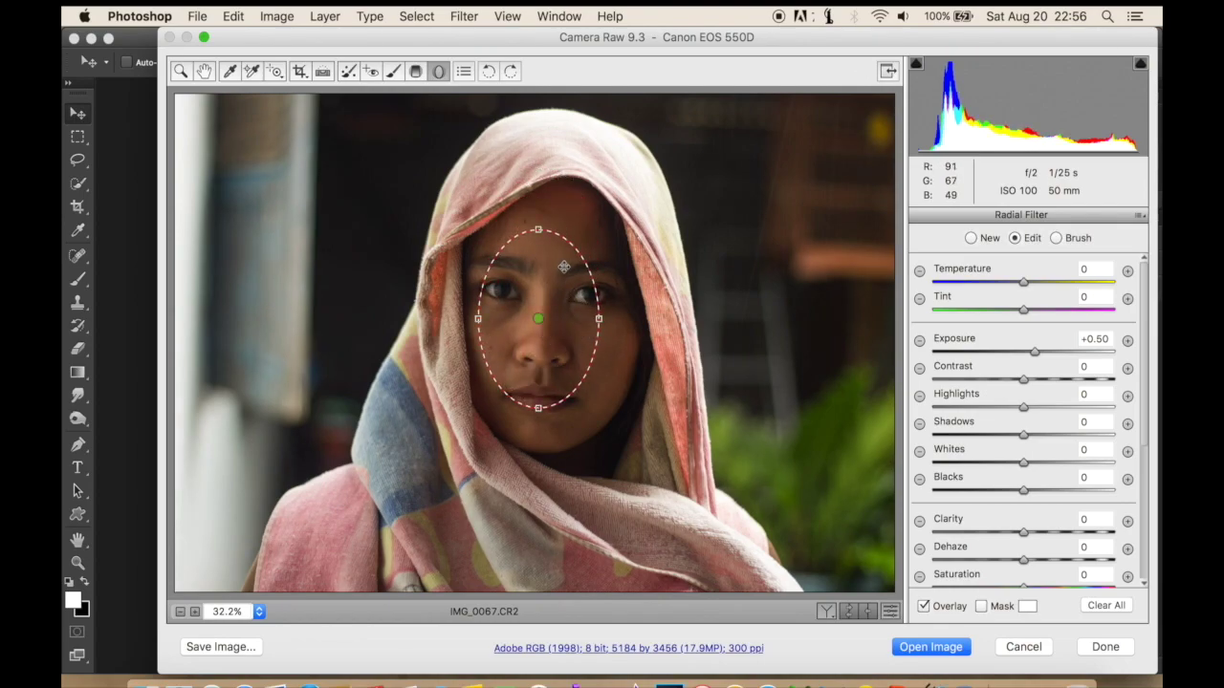
pyautogui.moveTo(554, 218); pyautogui.dragTo(560, 201)
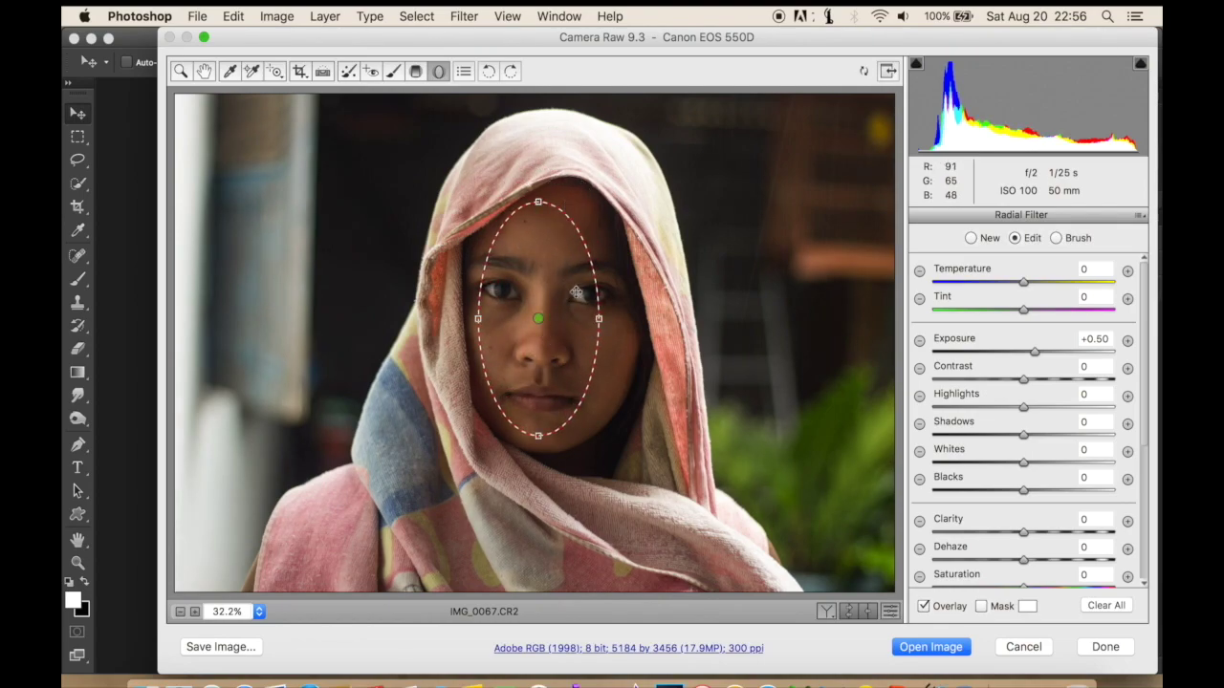
pyautogui.moveTo(598, 316); pyautogui.dragTo(621, 330)
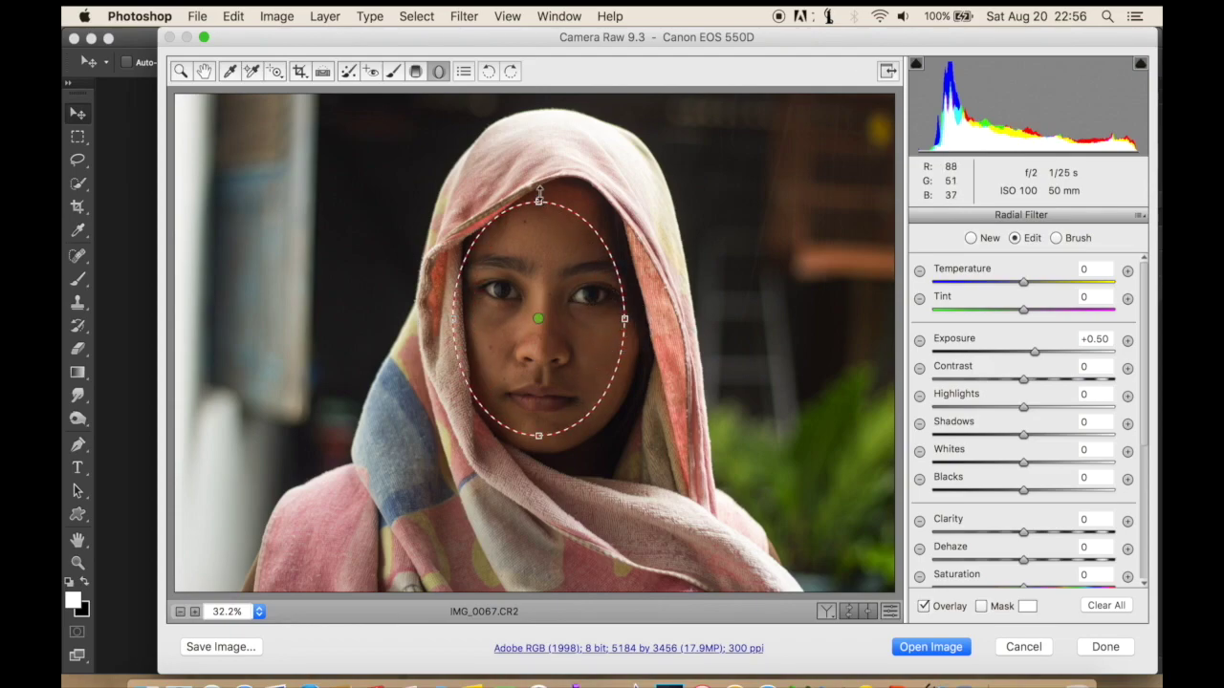
pyautogui.moveTo(541, 187)
pyautogui.mouseDown()
pyautogui.moveTo(586, 188)
pyautogui.moveTo(574, 216)
pyautogui.mouseUp()
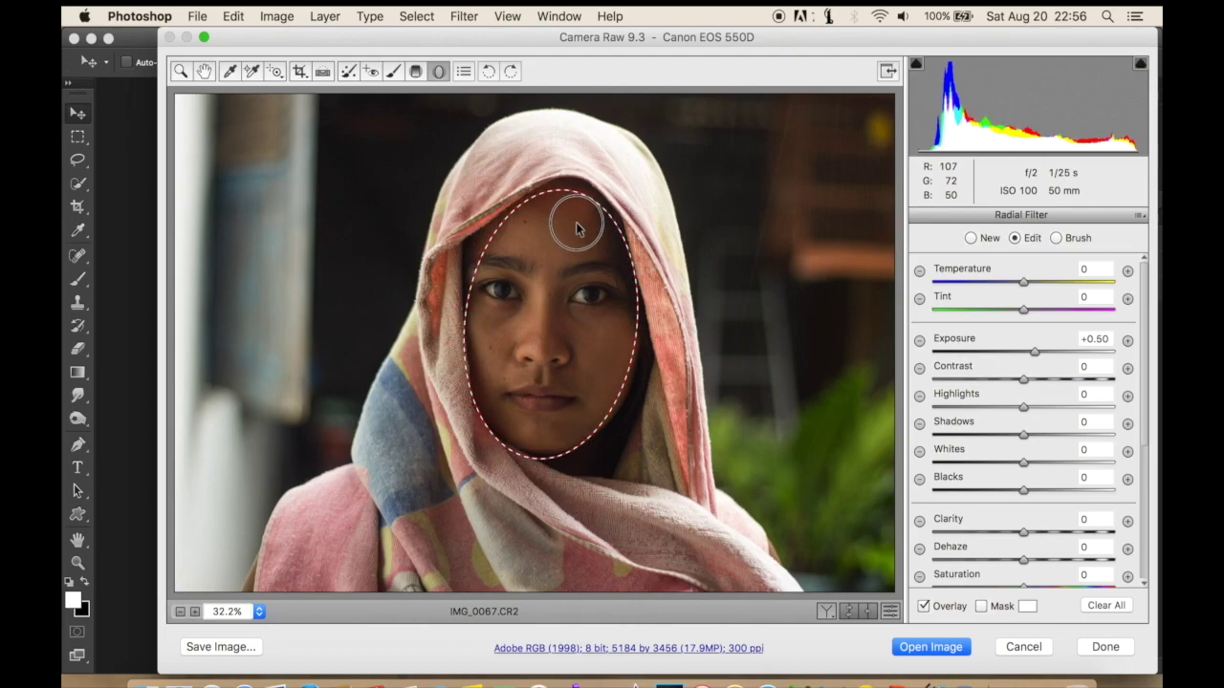
pyautogui.moveTo(520, 450); pyautogui.dragTo(530, 478)
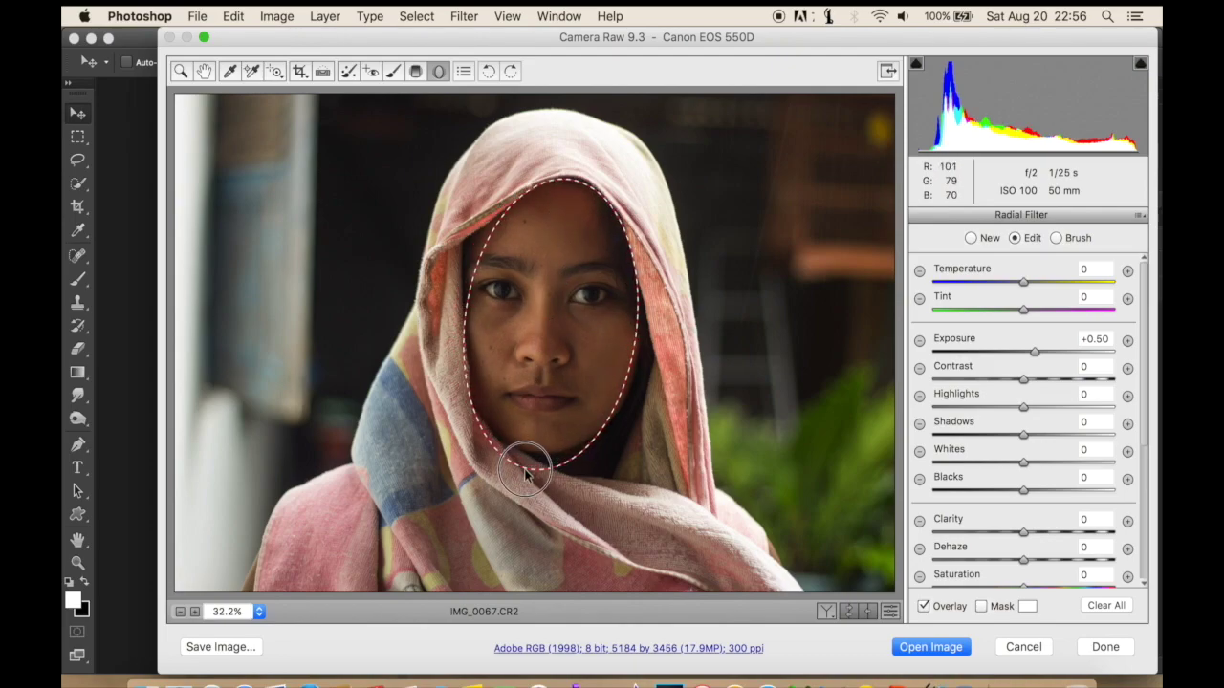
pyautogui.moveTo(464, 312); pyautogui.dragTo(458, 311)
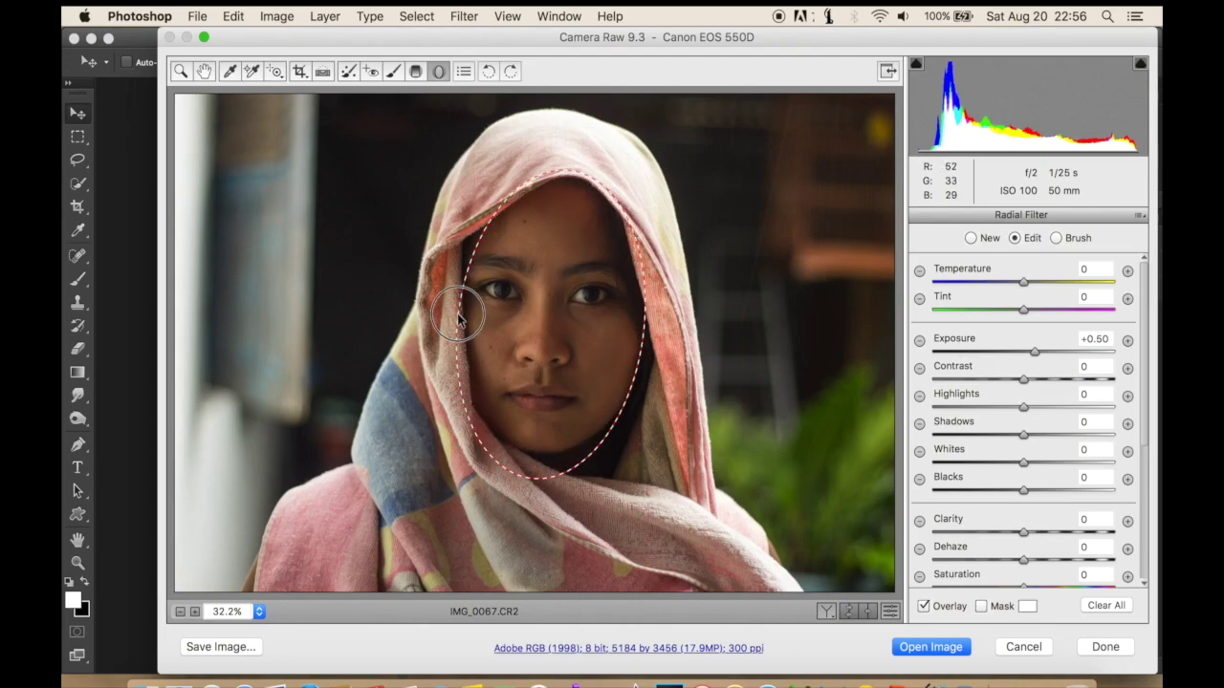
pyautogui.moveTo(588, 293); pyautogui.dragTo(585, 294)
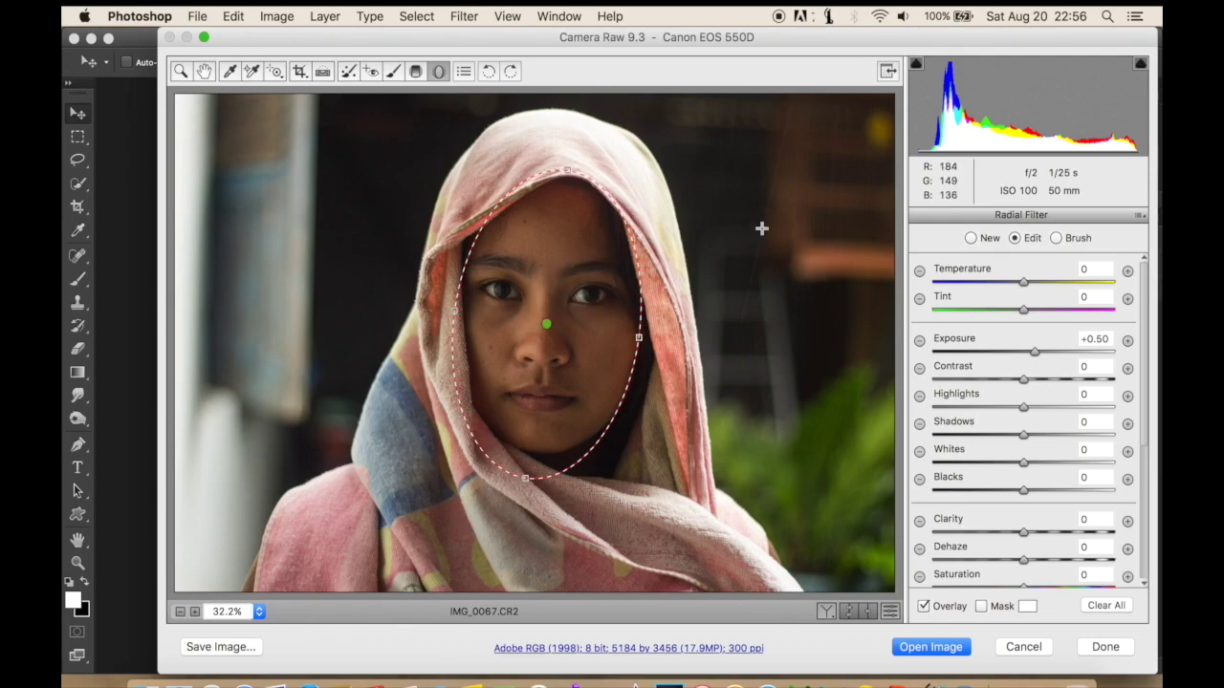
pyautogui.moveTo(1039, 355); pyautogui.dragTo(1049, 353)
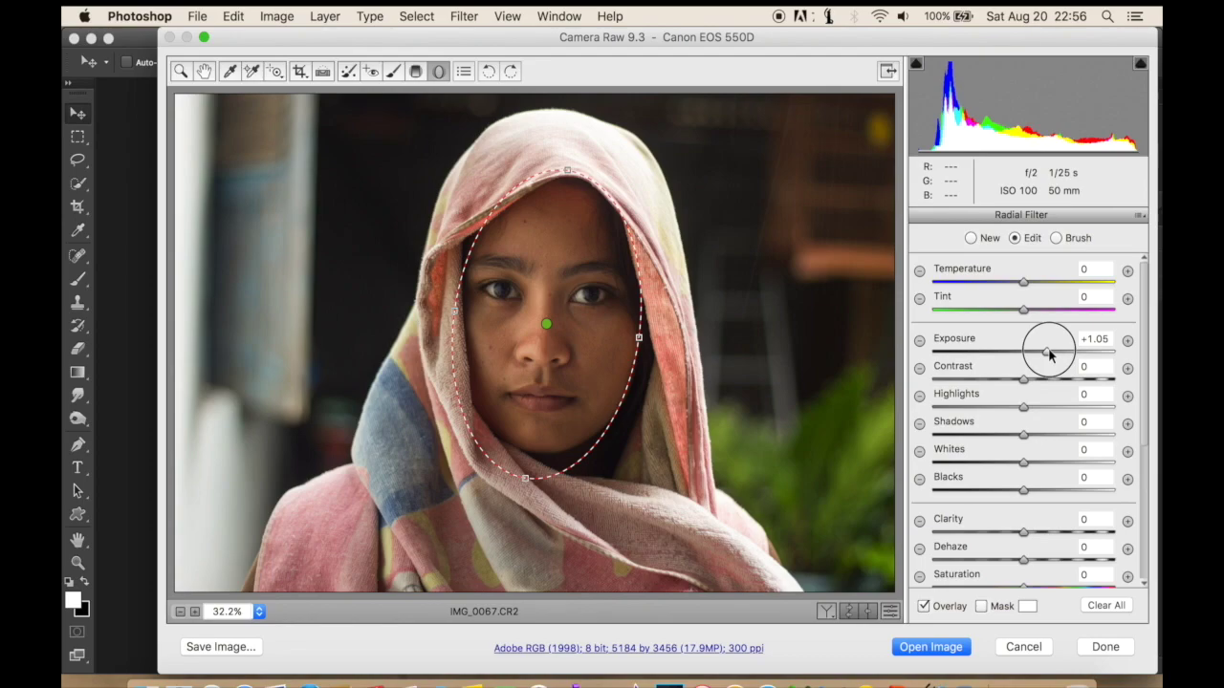
# Give the face filter Contrast +5, Highlights +76, Shadows -19, Whites +40, Clarity 3, nudging it down
pyautogui.moveTo(1024, 380); pyautogui.dragTo(1030, 386)
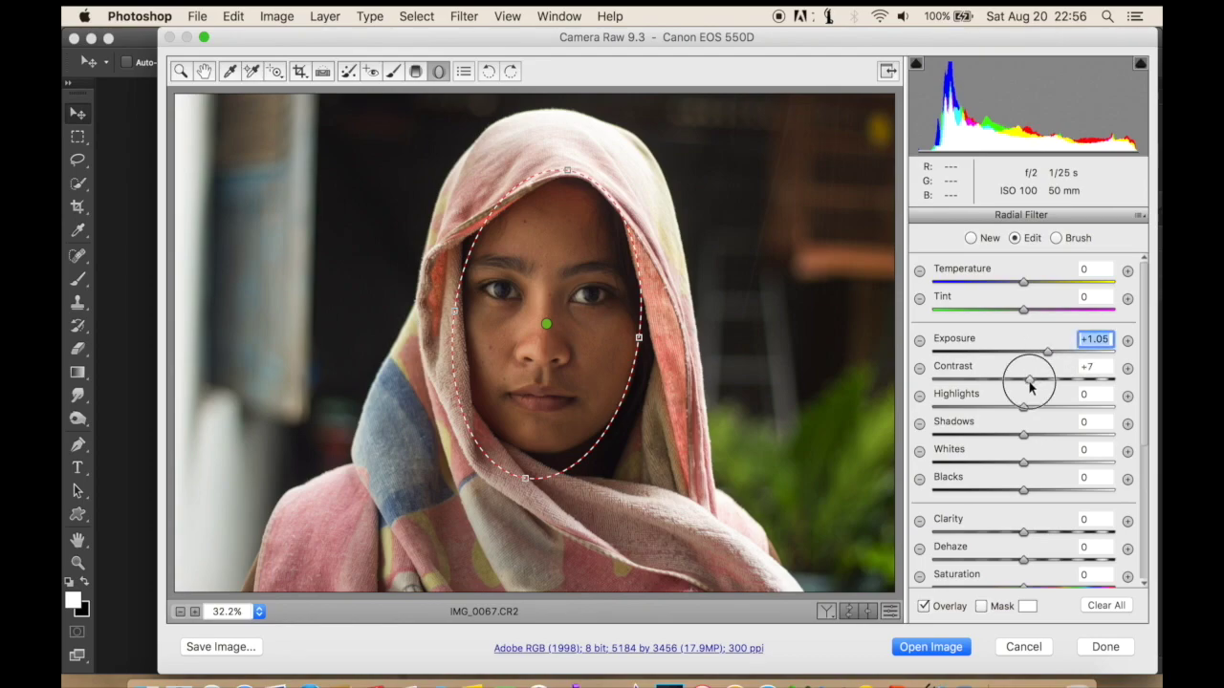
pyautogui.write('5')
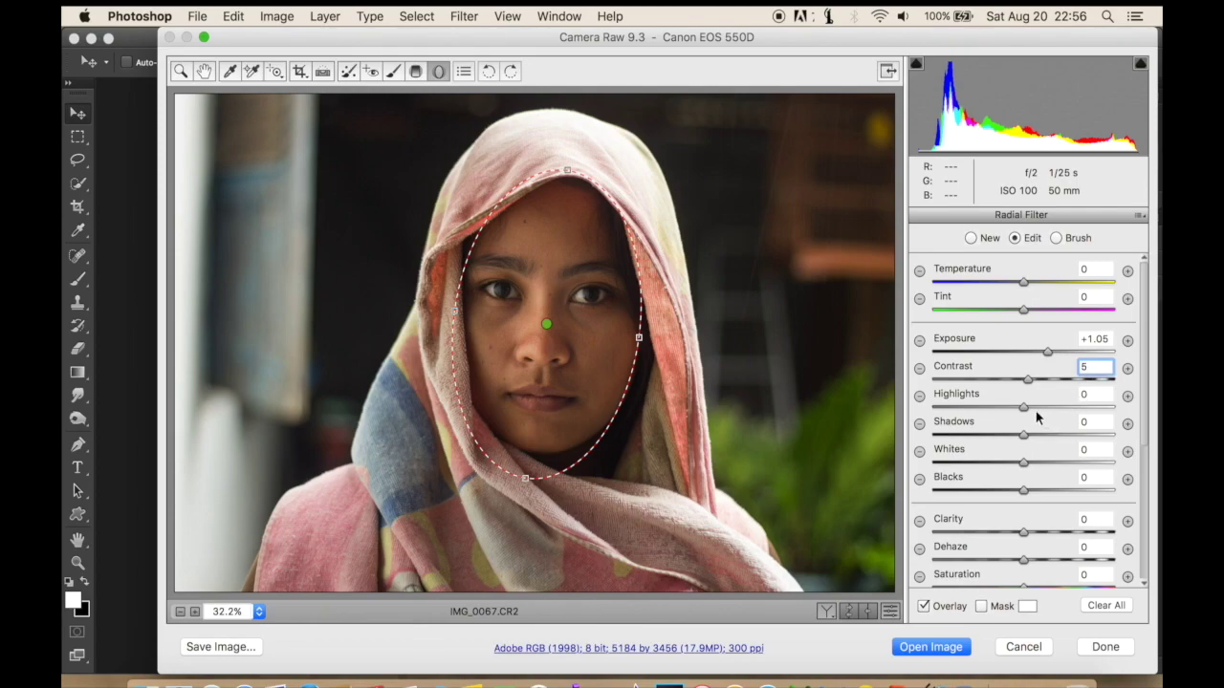
pyautogui.moveTo(1033, 409)
pyautogui.mouseDown()
pyautogui.moveTo(1055, 413)
pyautogui.moveTo(1025, 416)
pyautogui.moveTo(1164, 422)
pyautogui.moveTo(989, 437)
pyautogui.moveTo(1112, 464)
pyautogui.moveTo(1059, 464)
pyautogui.mouseUp()
pyautogui.write('+40')
pyautogui.click(571, 172)
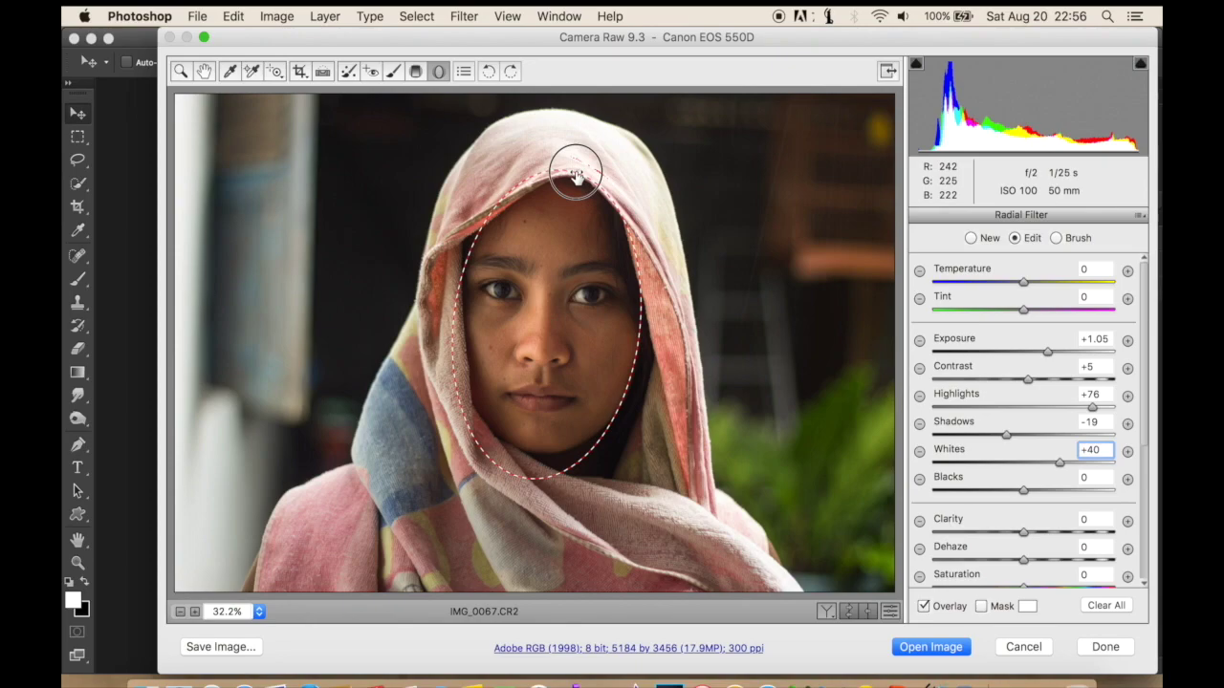
pyautogui.moveTo(574, 208); pyautogui.dragTo(573, 215)
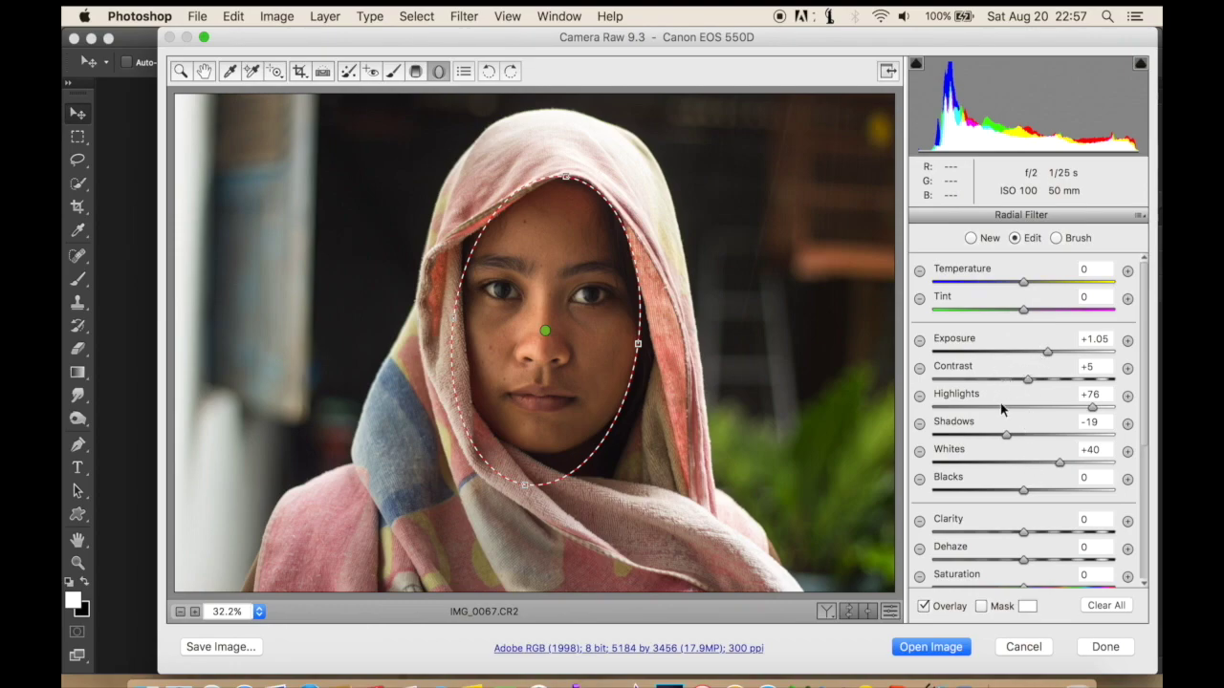
pyautogui.click(1088, 521)
pyautogui.write('3')
# Cycle through the before/after comparison layouts to review the edits
pyautogui.click(824, 613)
pyautogui.click(824, 613)
pyautogui.click(824, 613)
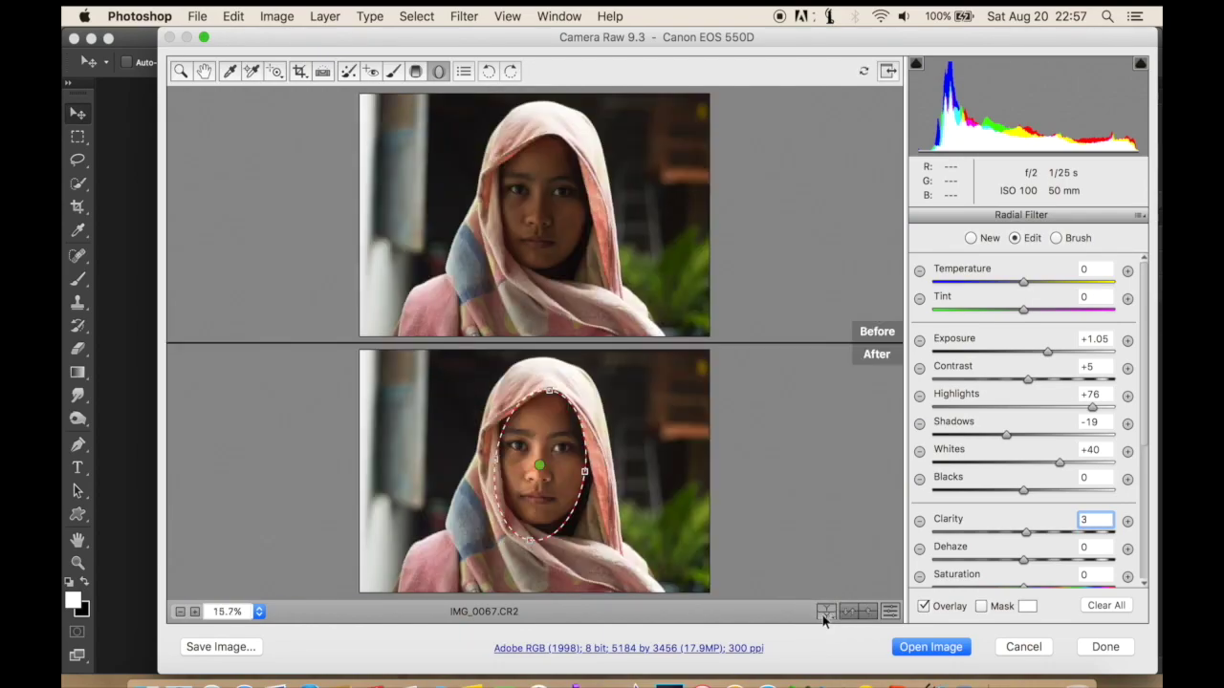
pyautogui.click(824, 613)
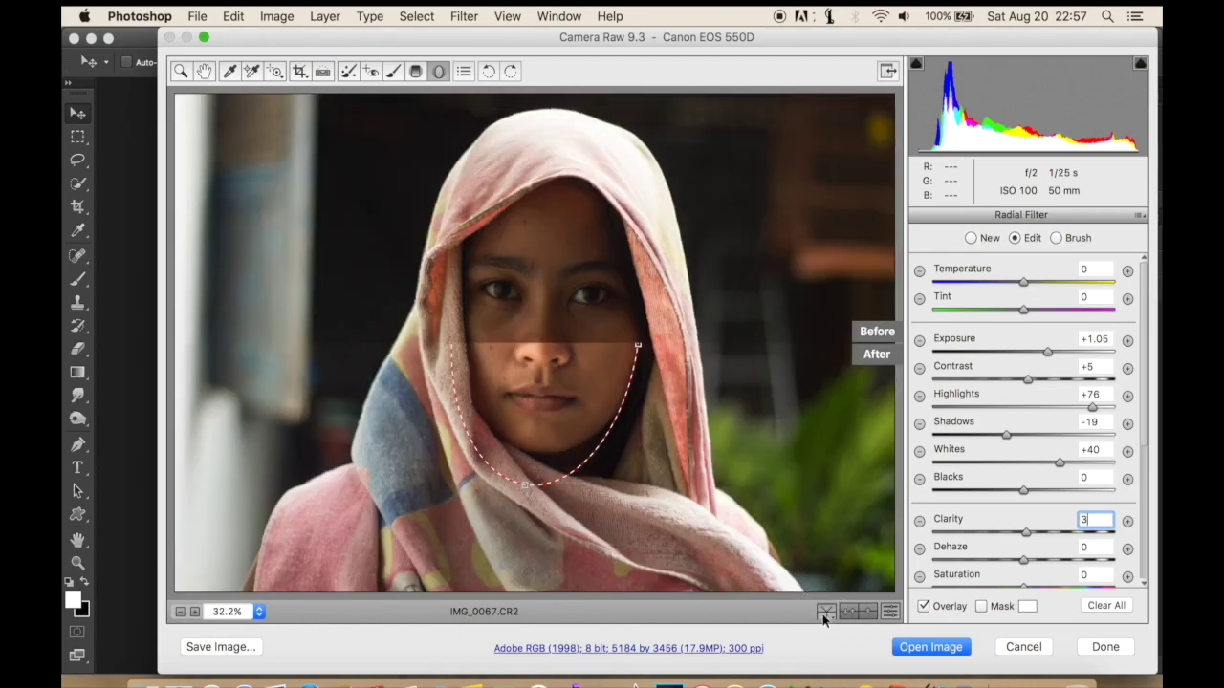
# Set the parametric Tone Curve to Highlights +5, Lights +5, Darks -5, Shadows -5
pyautogui.click(206, 73)
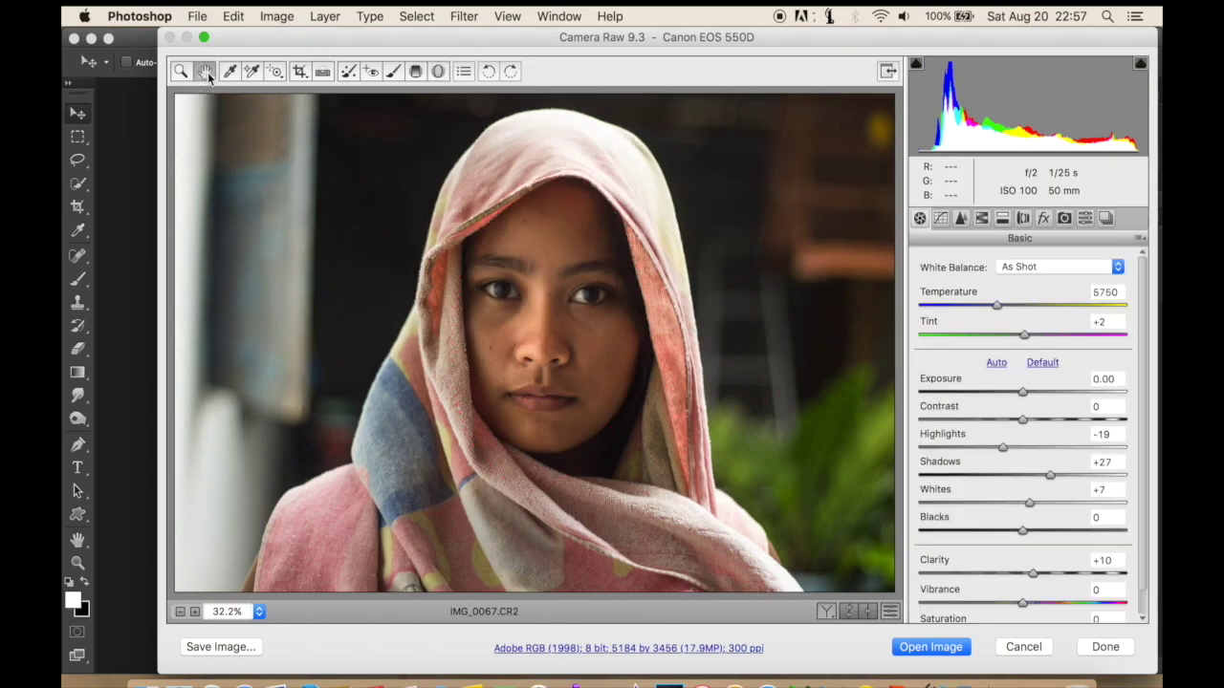
pyautogui.click(940, 220)
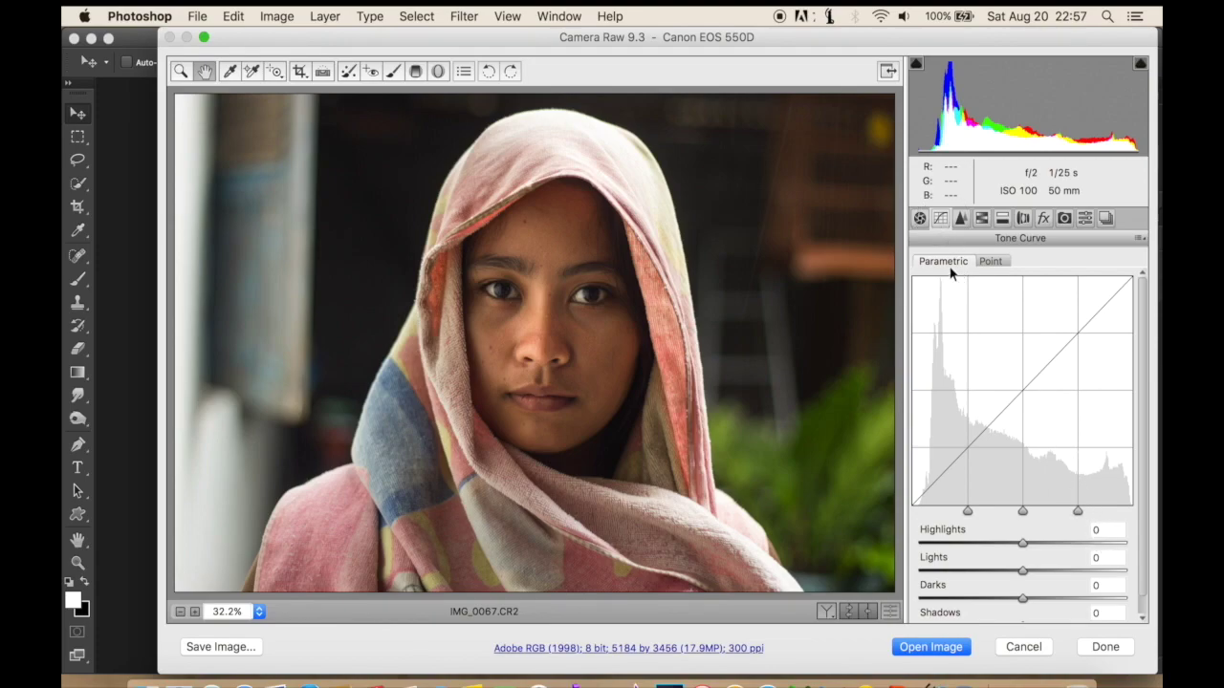
pyautogui.click(1098, 531)
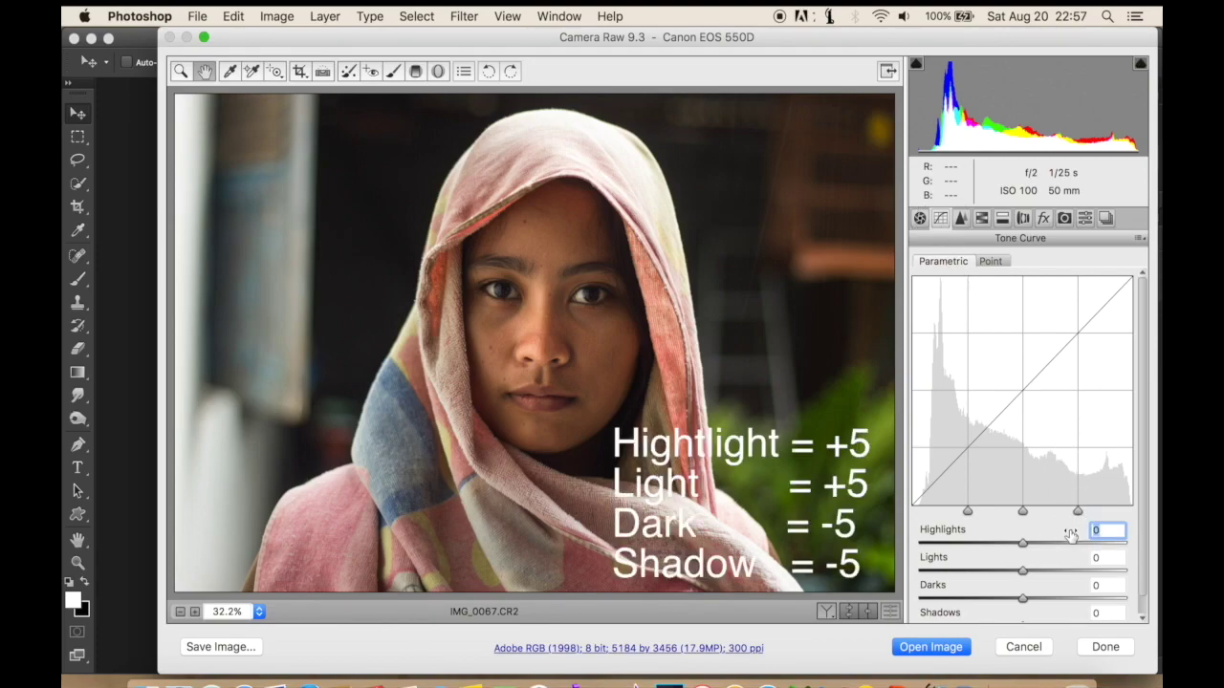
pyautogui.write('5')
pyautogui.press('Tab')
pyautogui.write('5')
pyautogui.press('Tab')
pyautogui.write('-')
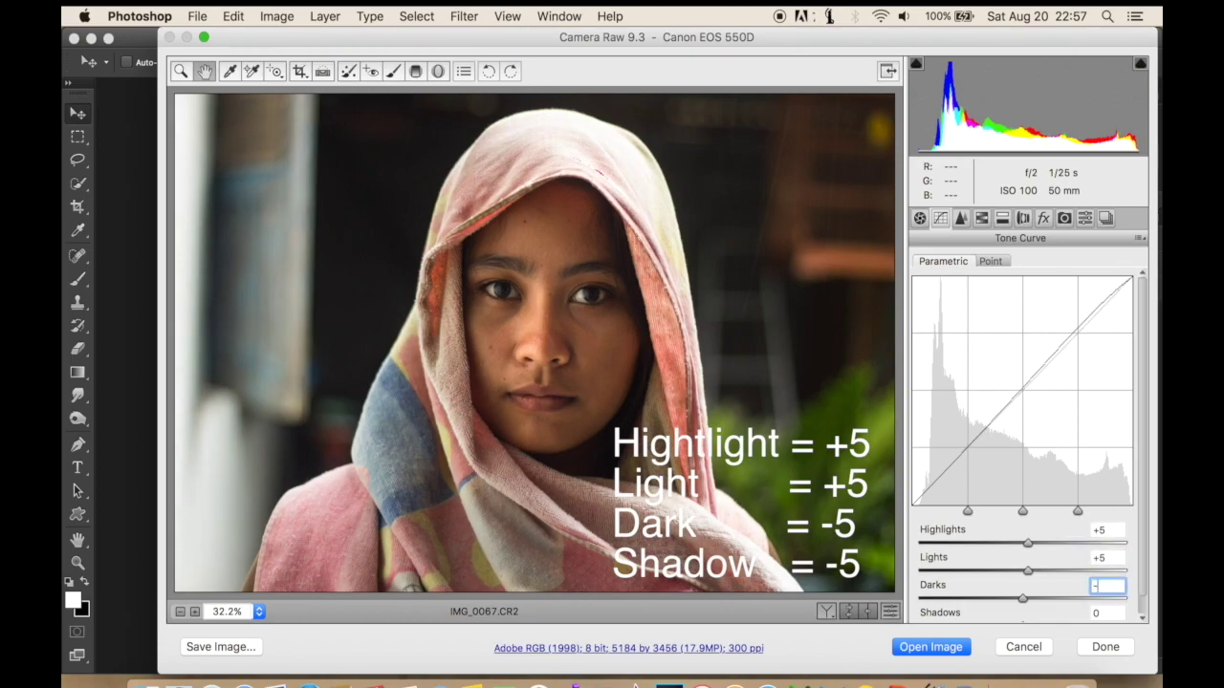
pyautogui.write('5')
pyautogui.press('Tab')
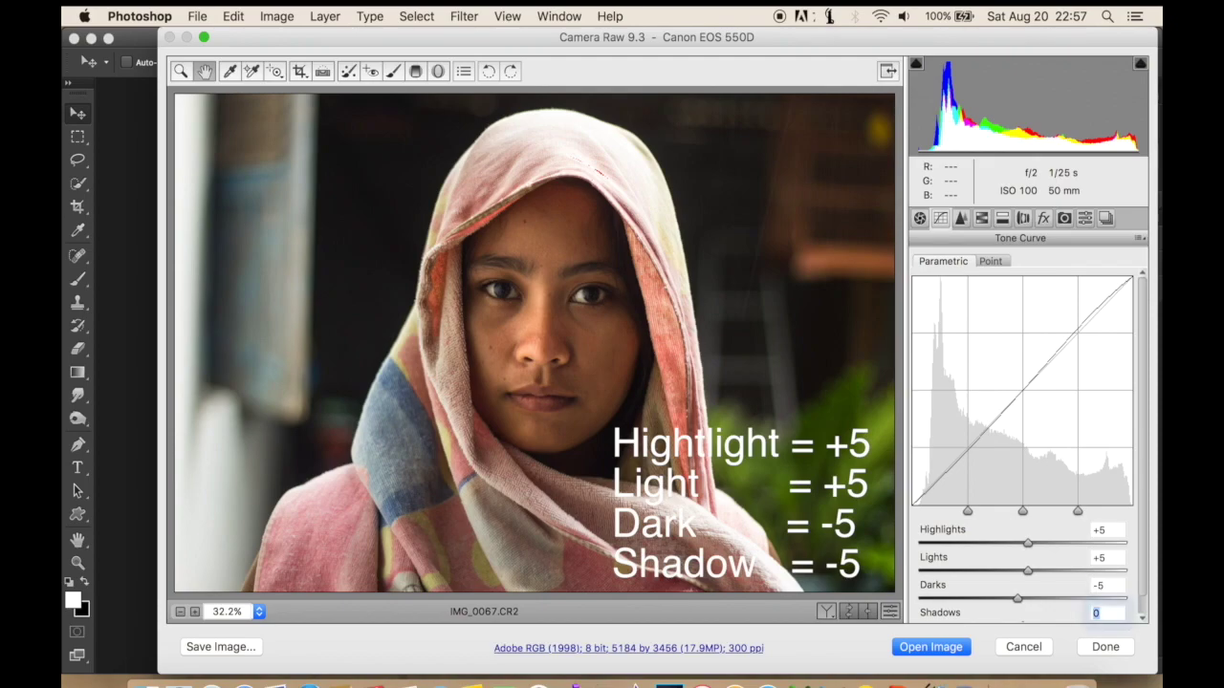
pyautogui.write('-5')
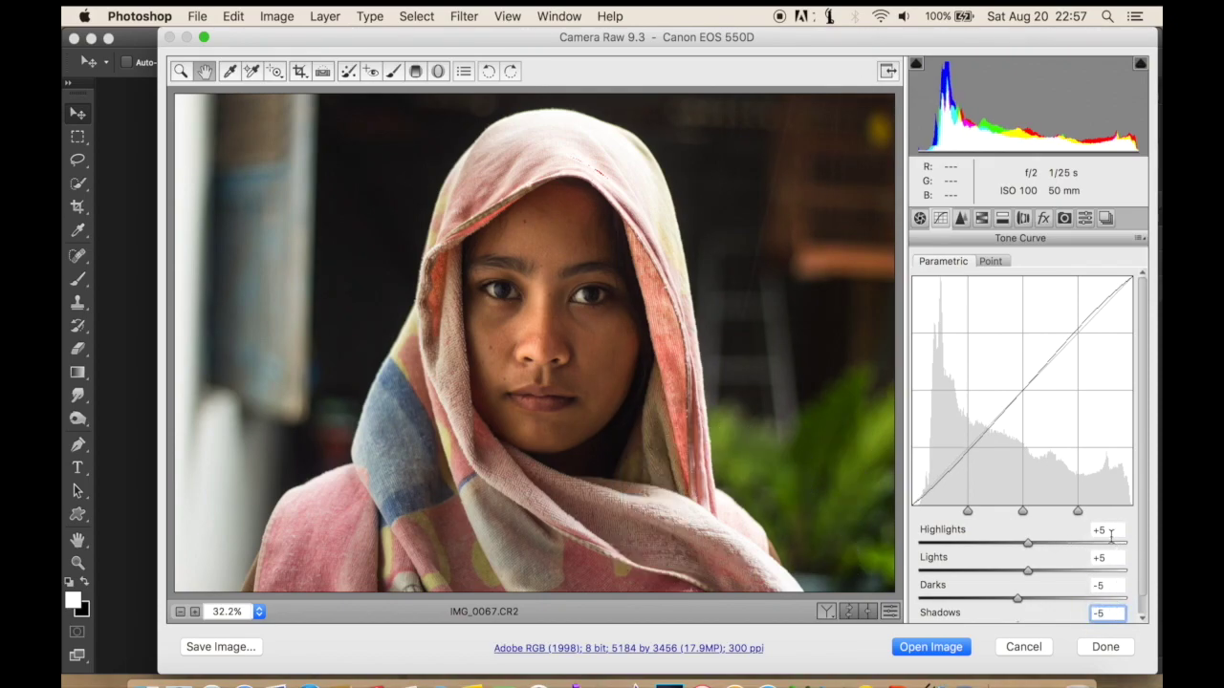
pyautogui.click(1099, 531)
# Double-check the tone curve values, then set Detail sharpening Masking to 30
pyautogui.click(1107, 557)
pyautogui.click(1111, 585)
pyautogui.click(1116, 612)
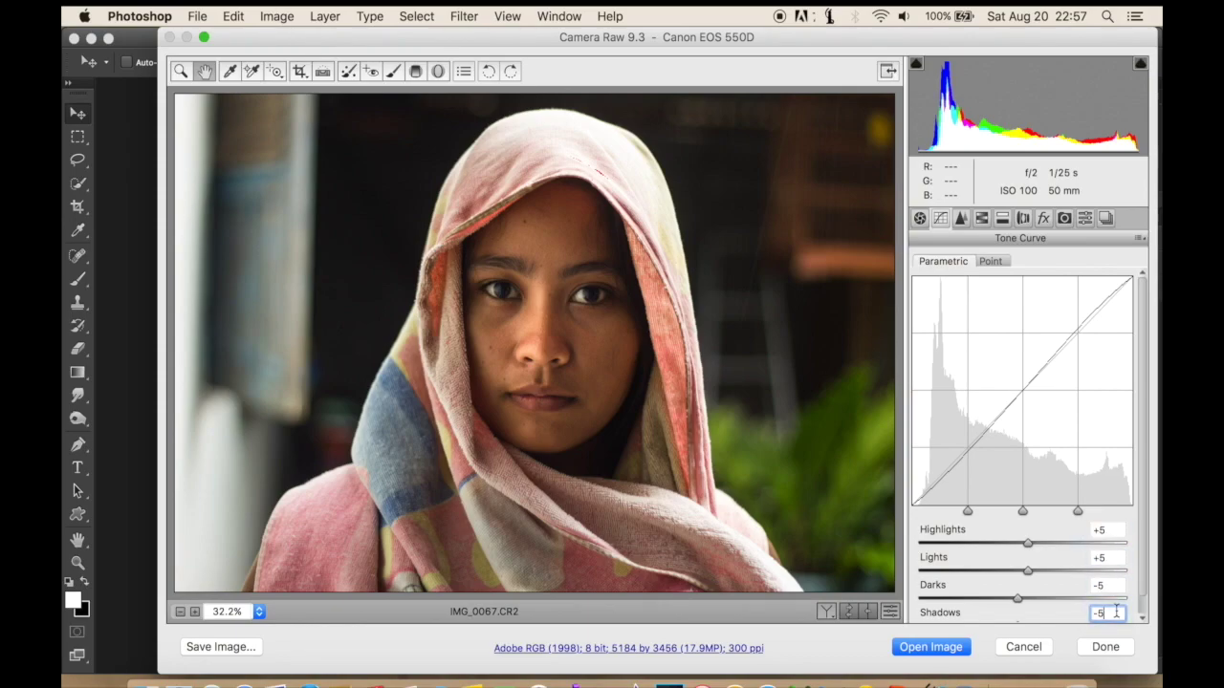
pyautogui.click(961, 220)
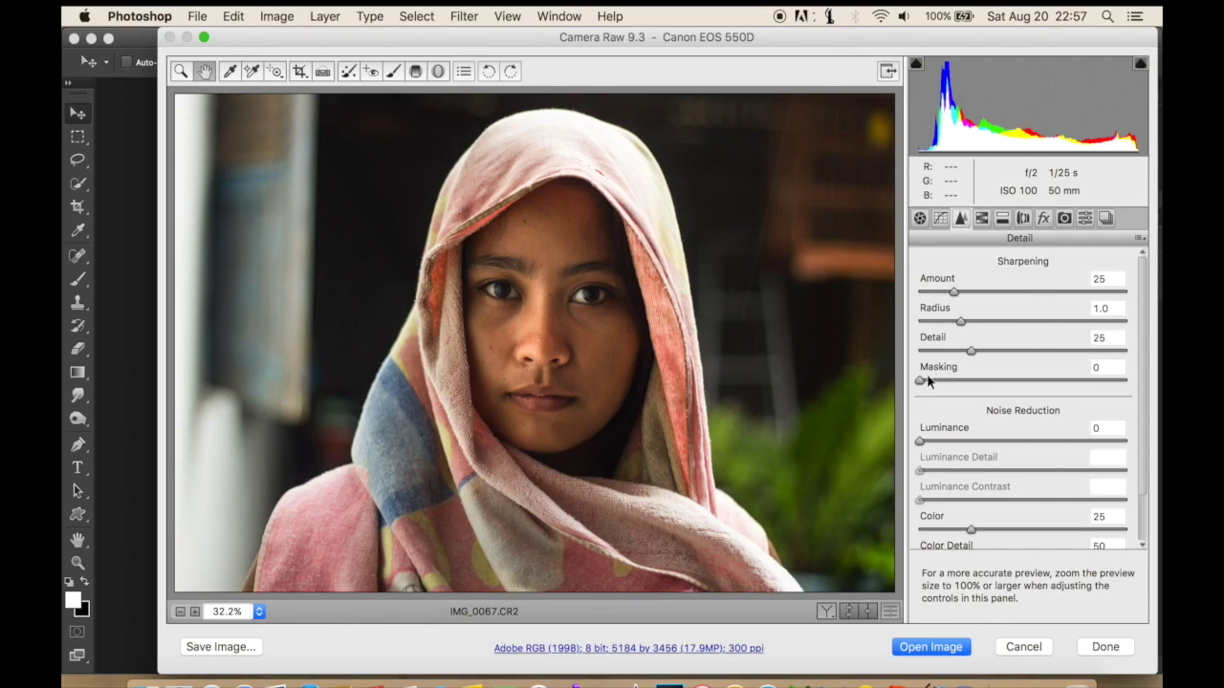
pyautogui.click(1109, 369)
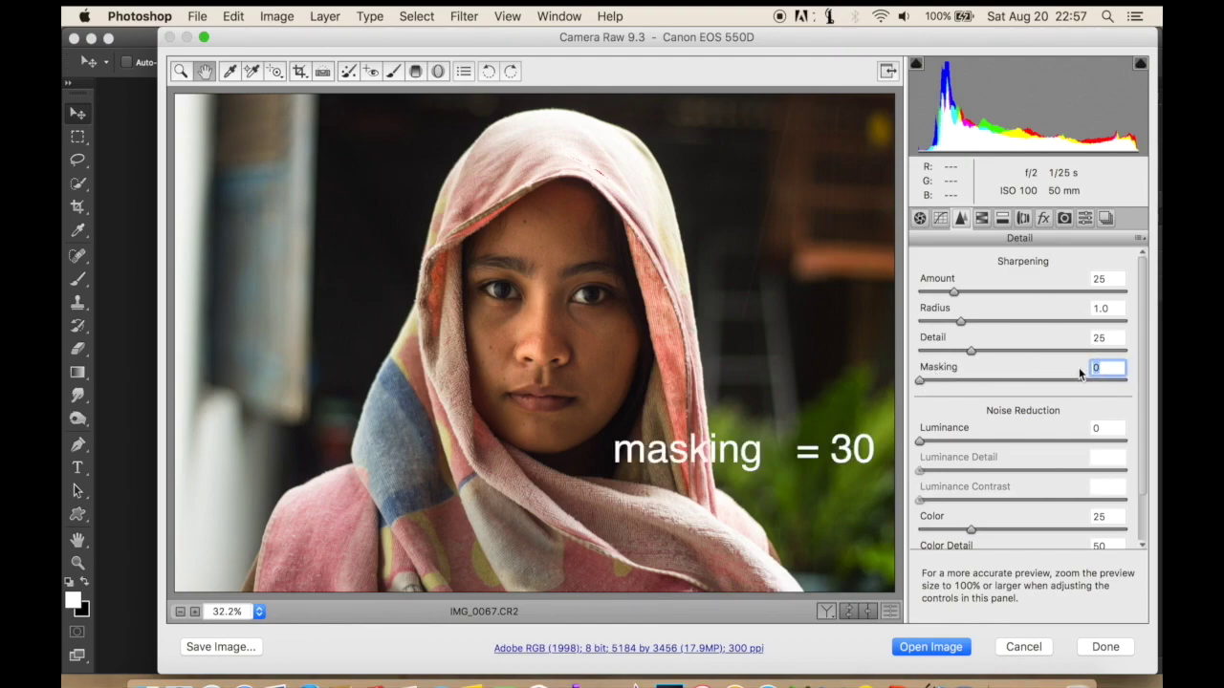
pyautogui.write('30')
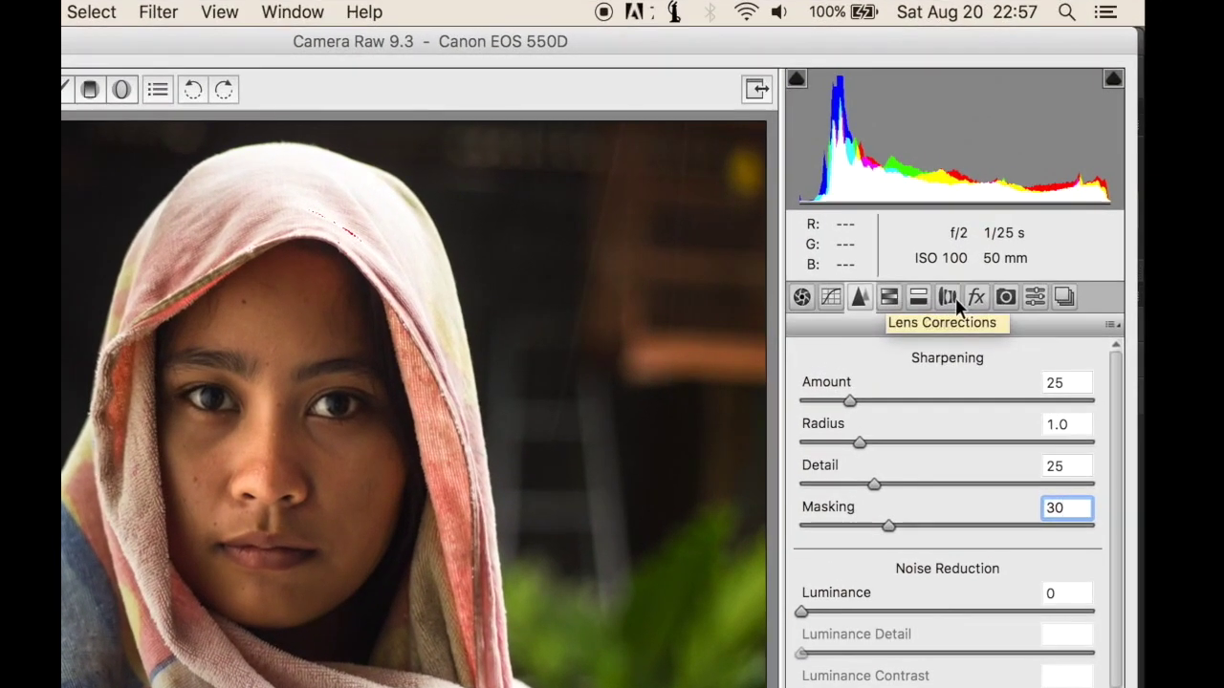
pyautogui.click(947, 297)
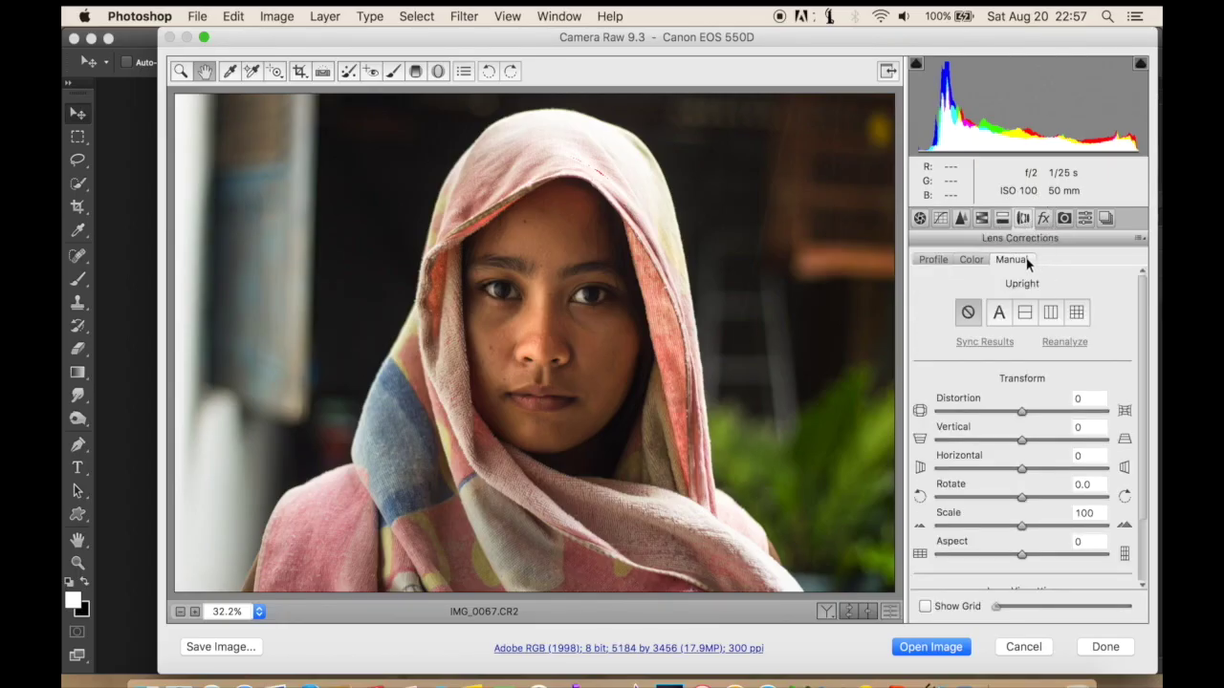
# Add a manual lens vignette with Amount -50 and Midpoint 0 to darken the edges
pyautogui.scroll(-3, 1088, 320)
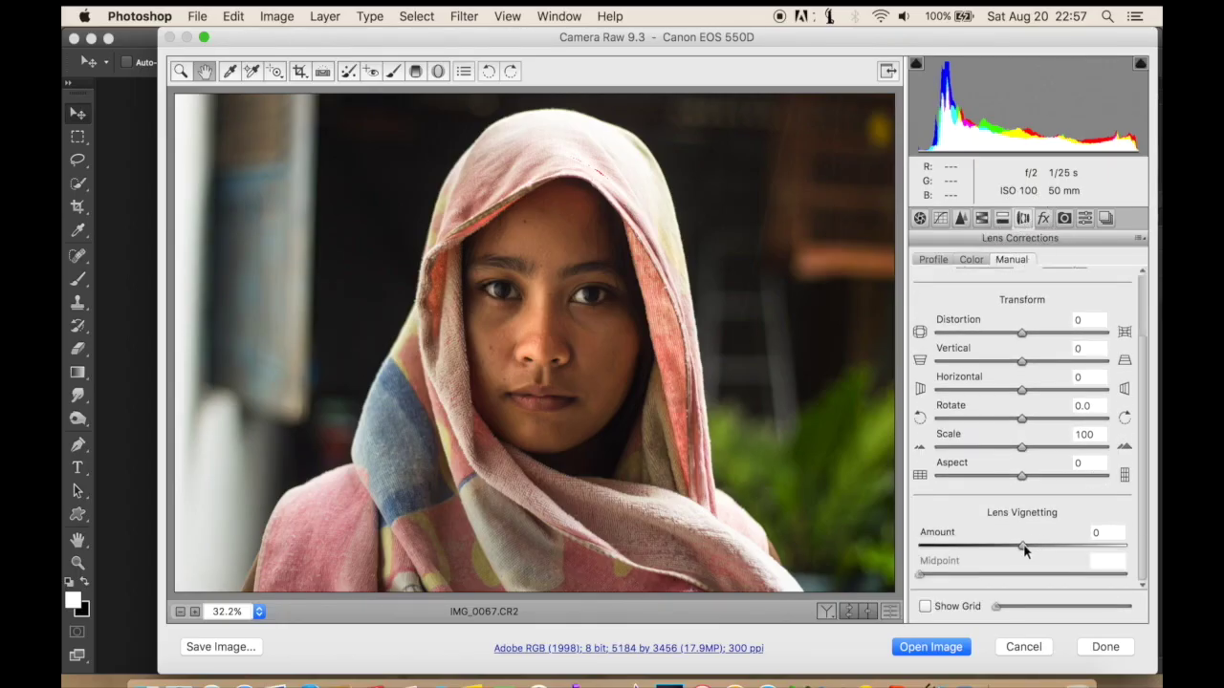
pyautogui.moveTo(1022, 545)
pyautogui.mouseDown()
pyautogui.moveTo(971, 546)
pyautogui.moveTo(906, 580)
pyautogui.mouseUp()
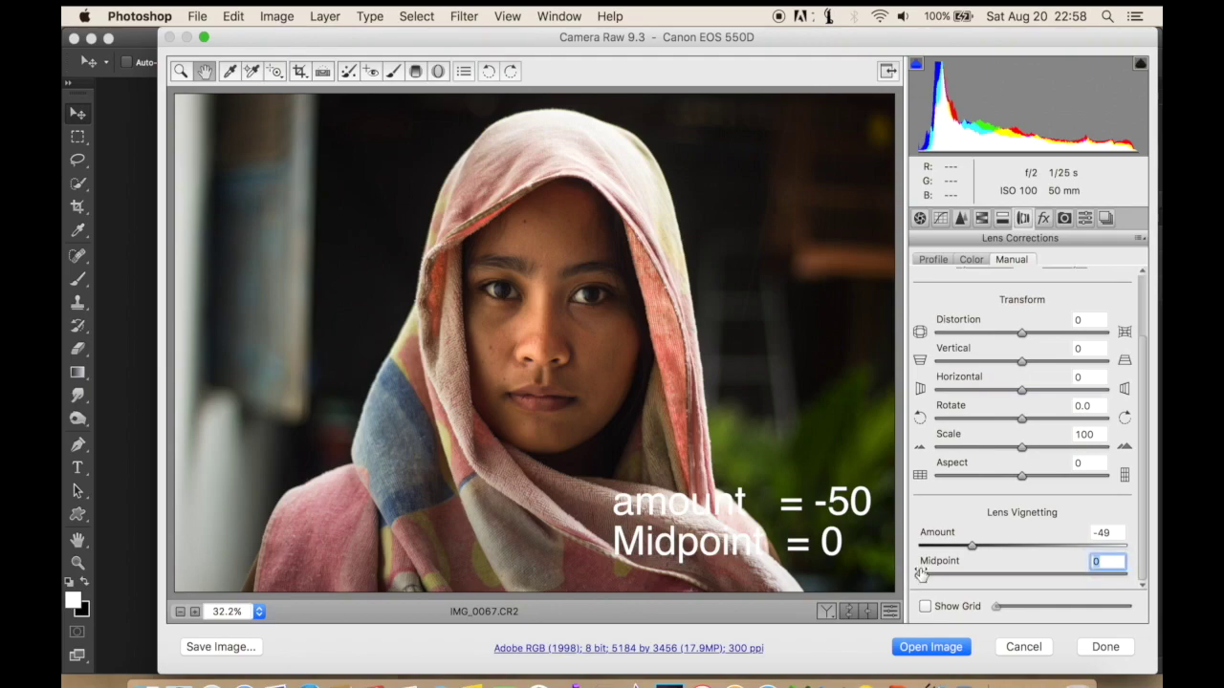
pyautogui.doubleClick(1103, 532)
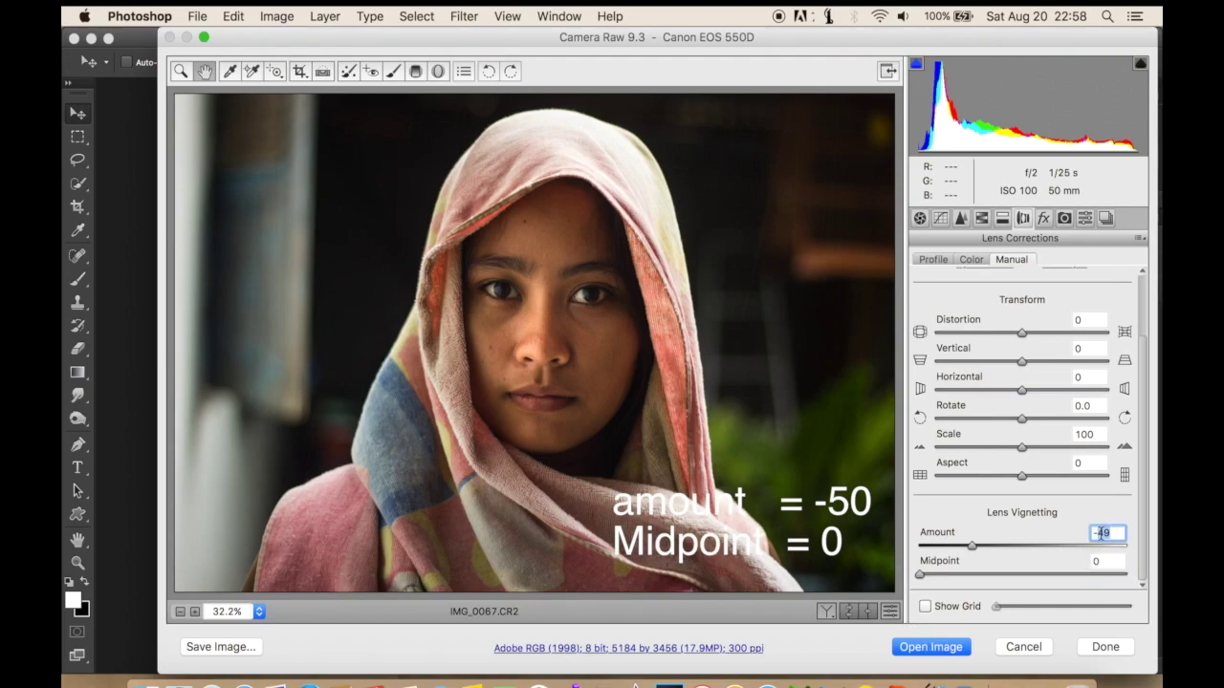
pyautogui.write('-50')
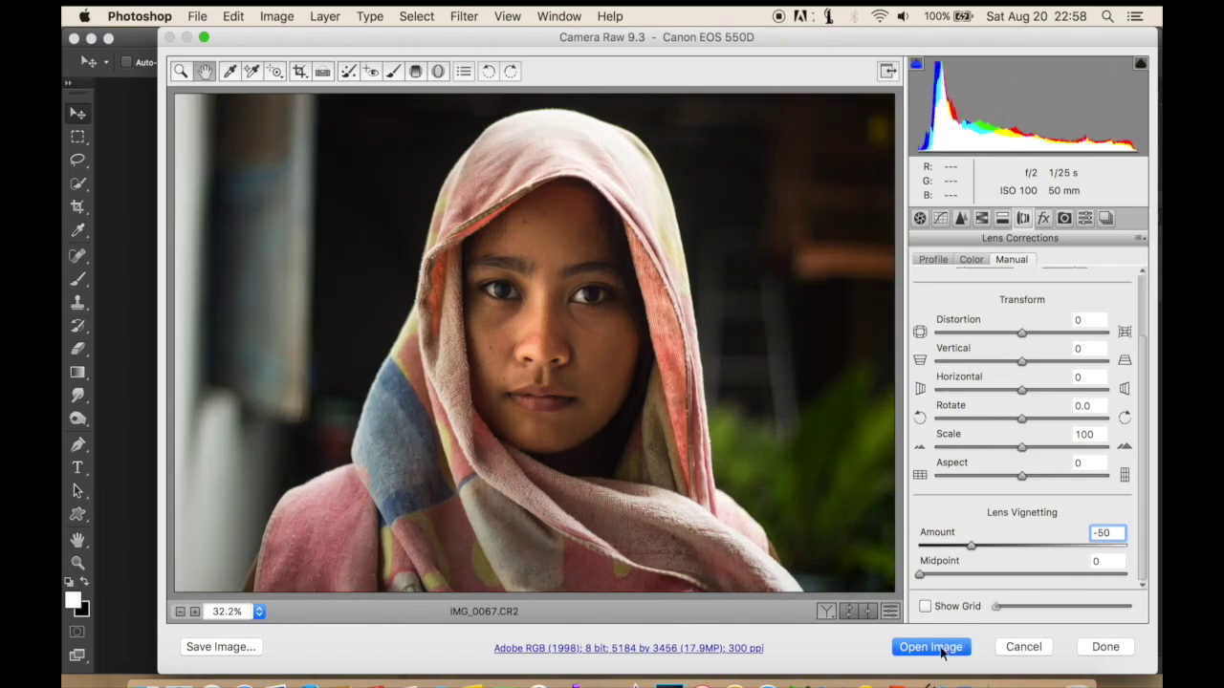
pyautogui.click(825, 612)
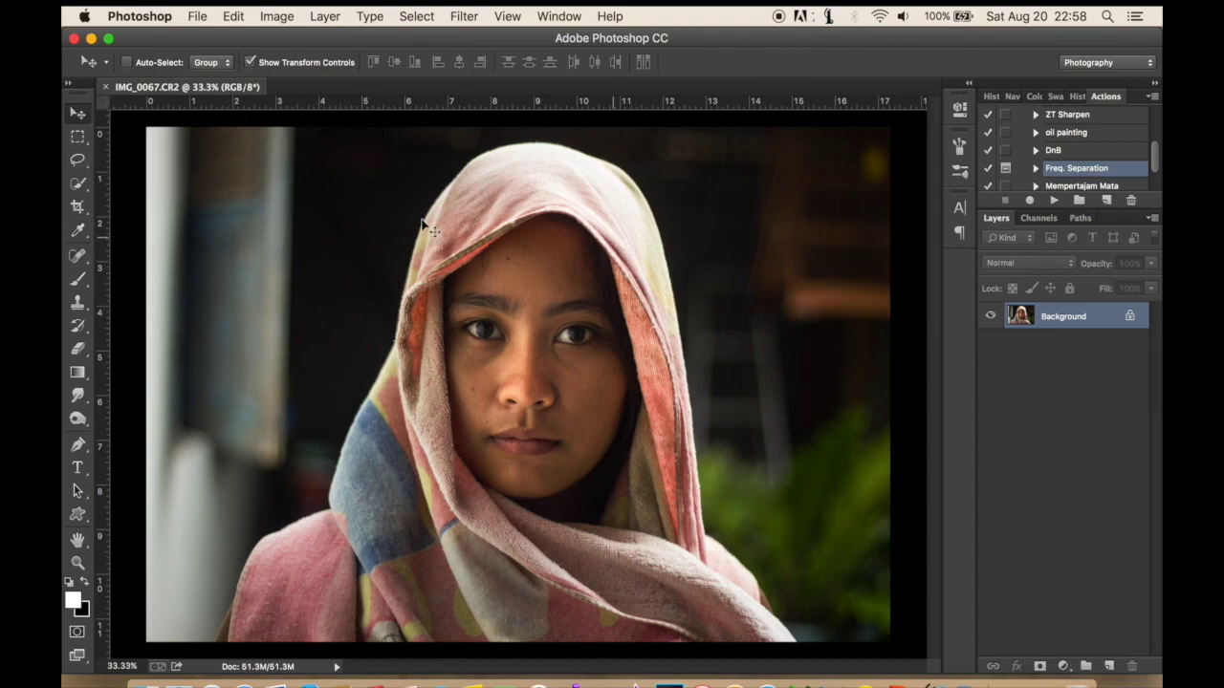
# Select the Crop tool and bring up its aspect-ratio options
pyautogui.click(78, 209)
pyautogui.click(169, 64)
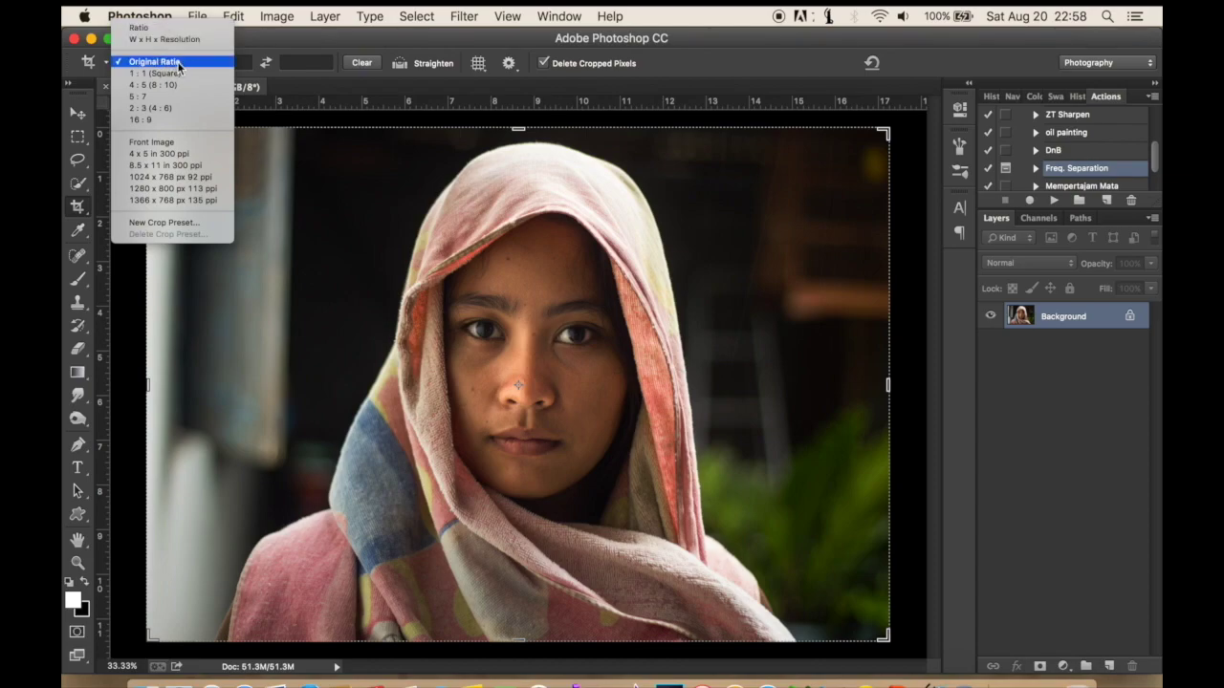
# Crop the portrait at Original Ratio, rotated about -3° to straighten it
pyautogui.click(178, 63)
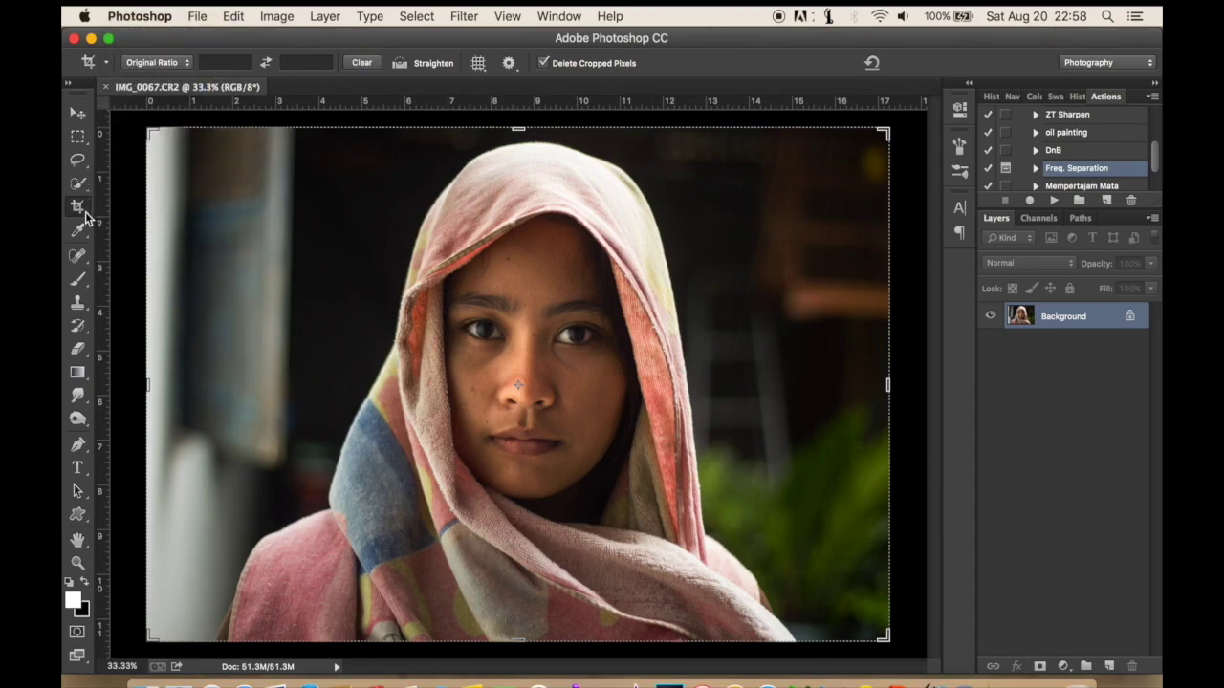
pyautogui.moveTo(143, 122); pyautogui.dragTo(188, 155)
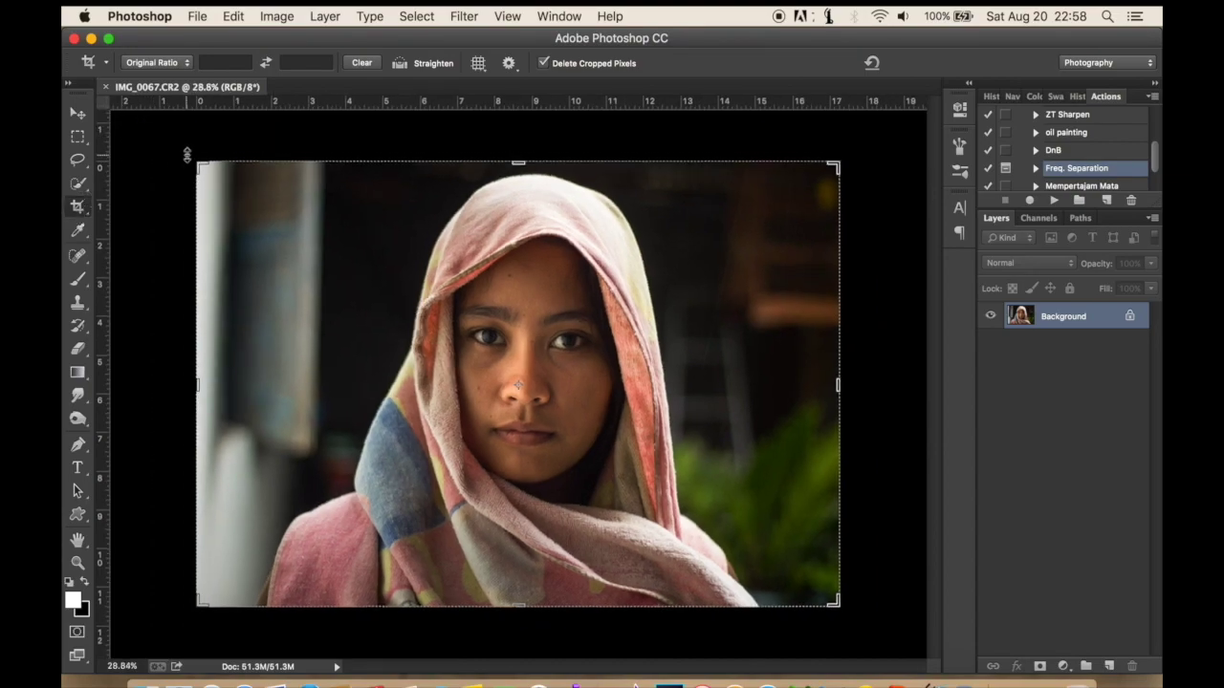
pyautogui.moveTo(182, 148); pyautogui.dragTo(150, 159)
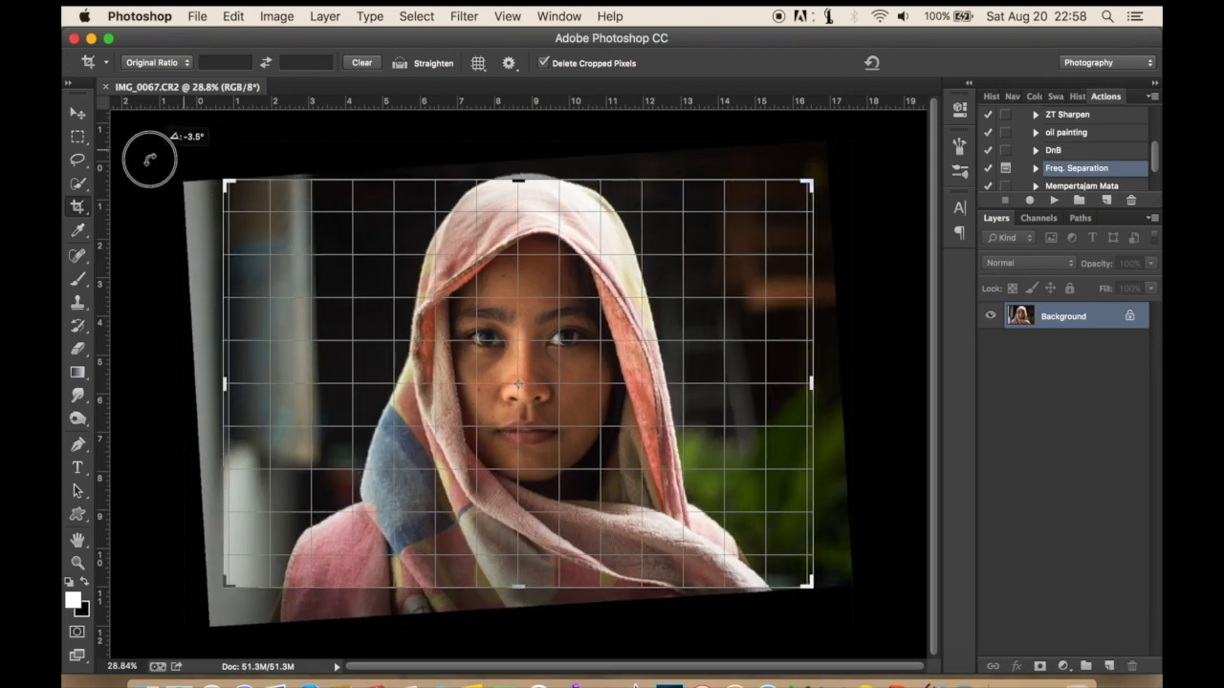
pyautogui.moveTo(150, 159); pyautogui.dragTo(153, 163)
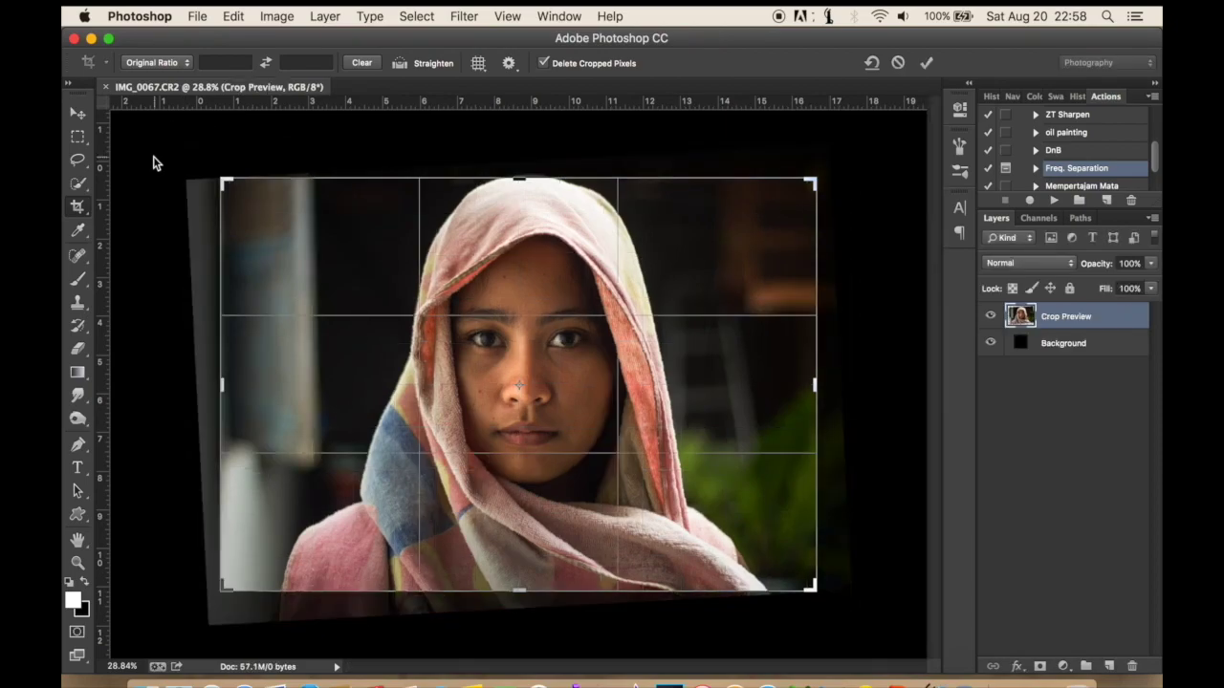
pyautogui.click(926, 63)
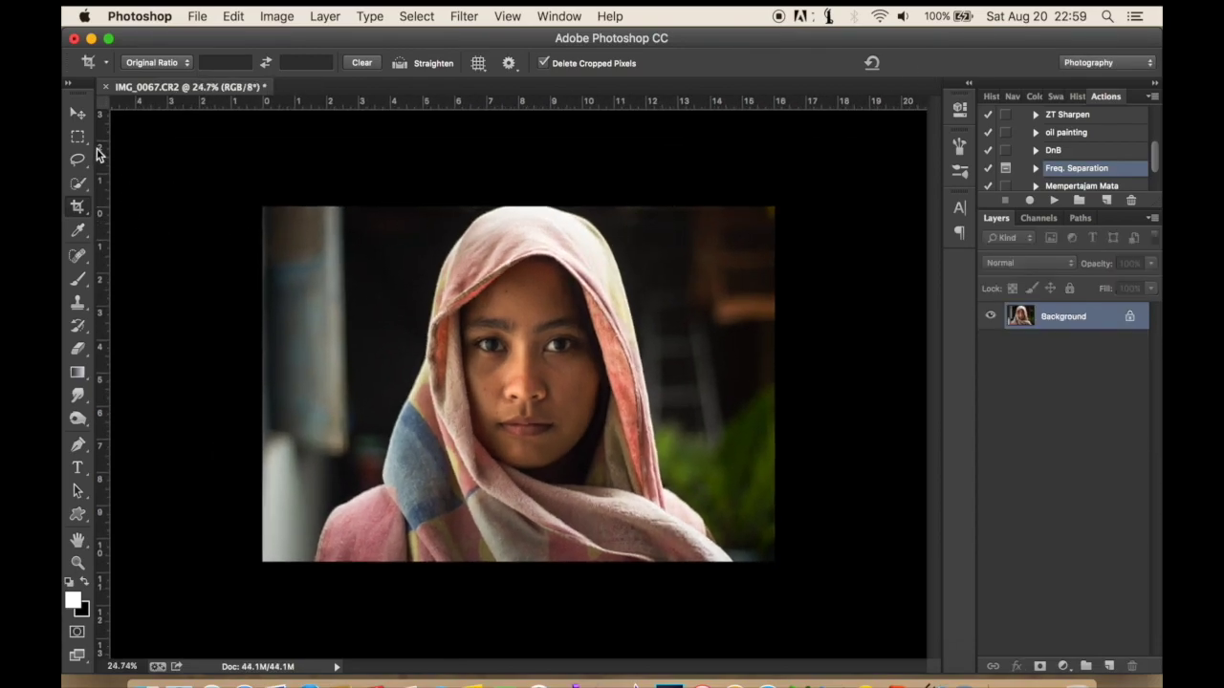
pyautogui.click(78, 113)
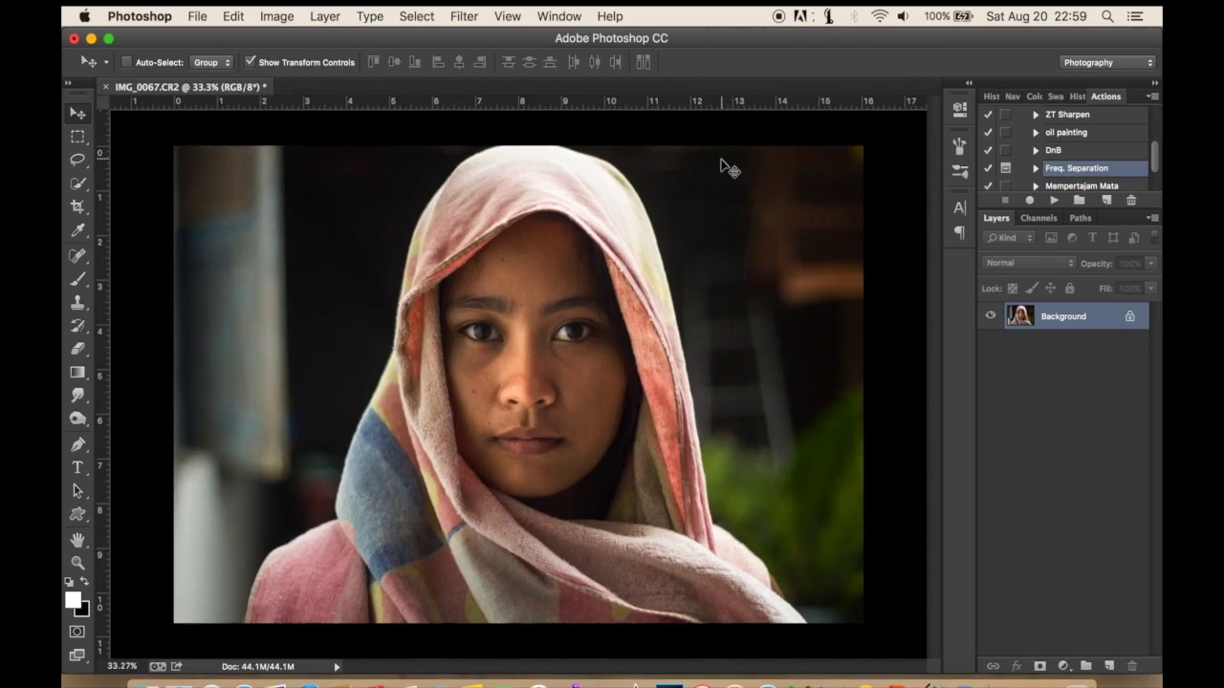
# Duplicate the Background layer and launch Filter > Imagenomic > Portraiture on the copy
pyautogui.moveTo(1083, 328); pyautogui.dragTo(1113, 669)
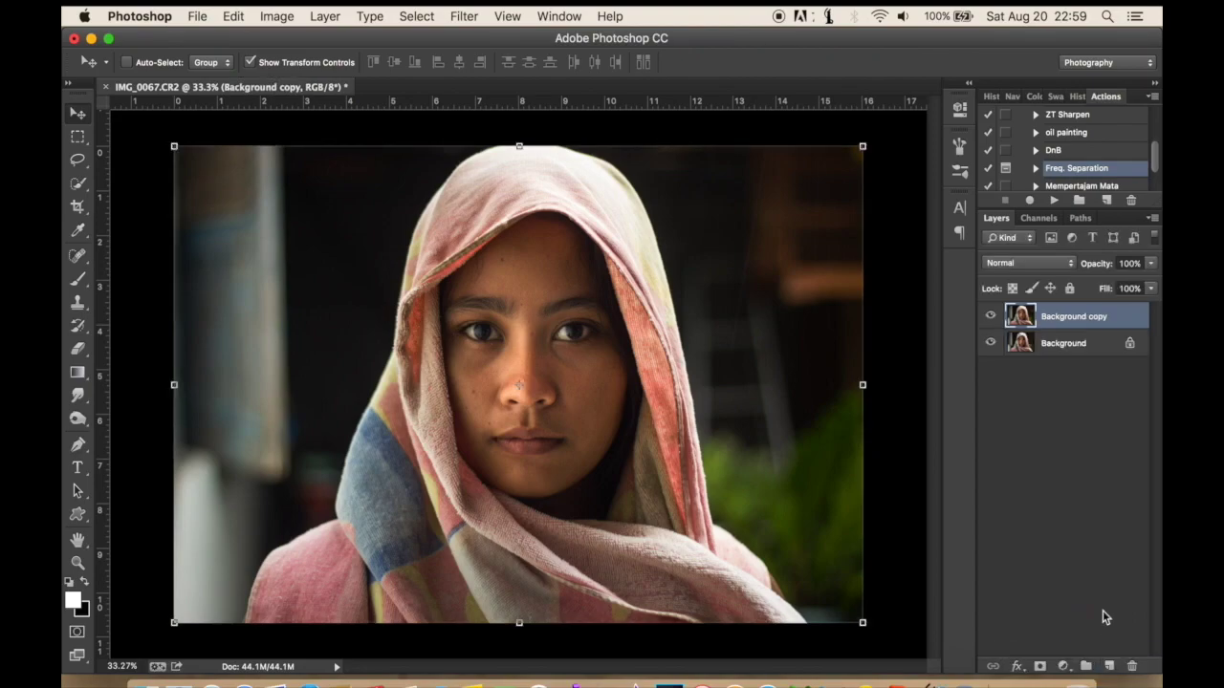
pyautogui.click(464, 16)
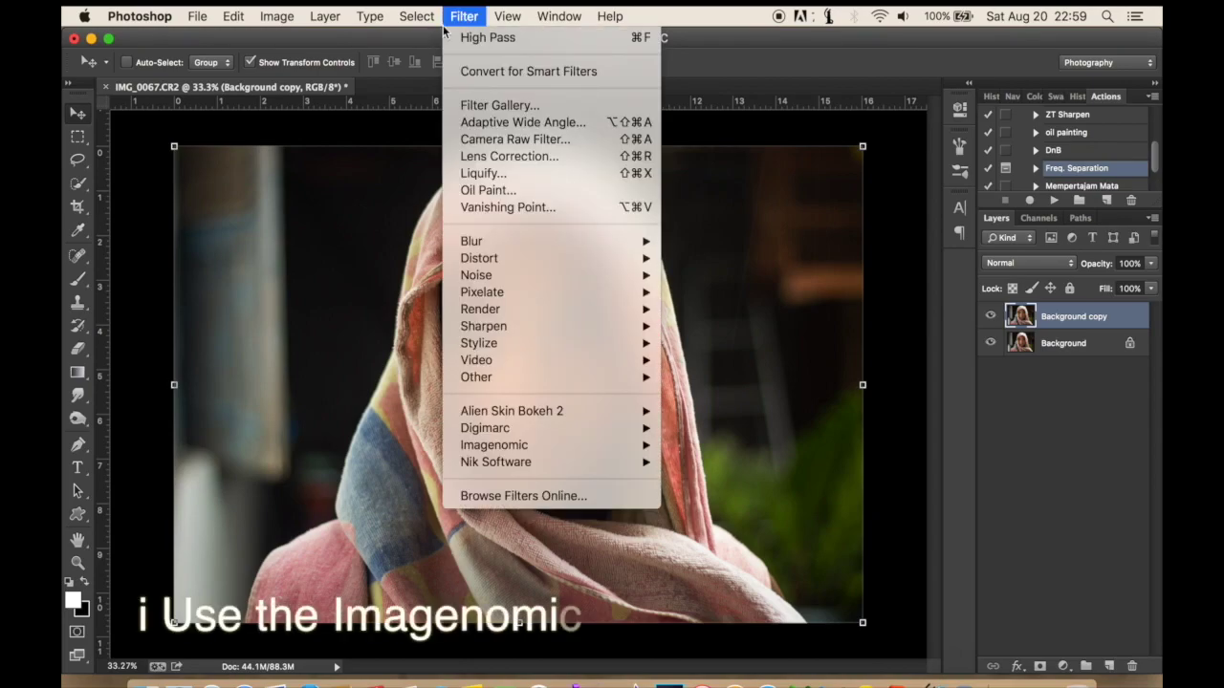
pyautogui.moveTo(494, 445)
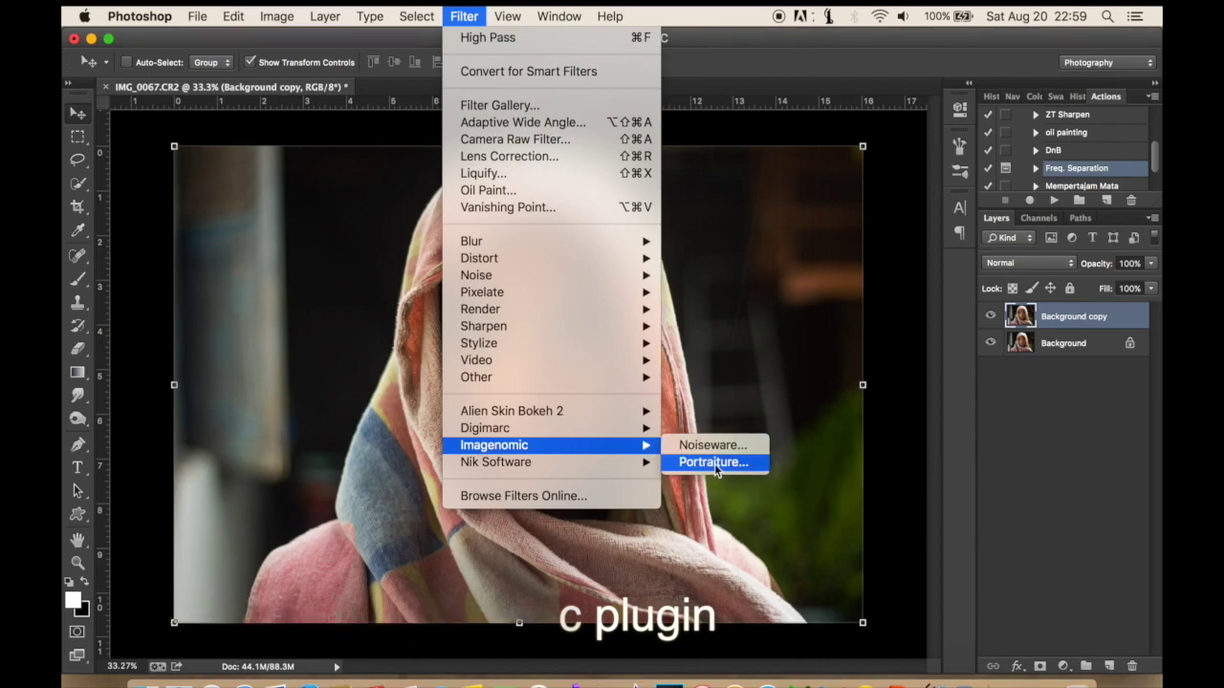
pyautogui.click(742, 465)
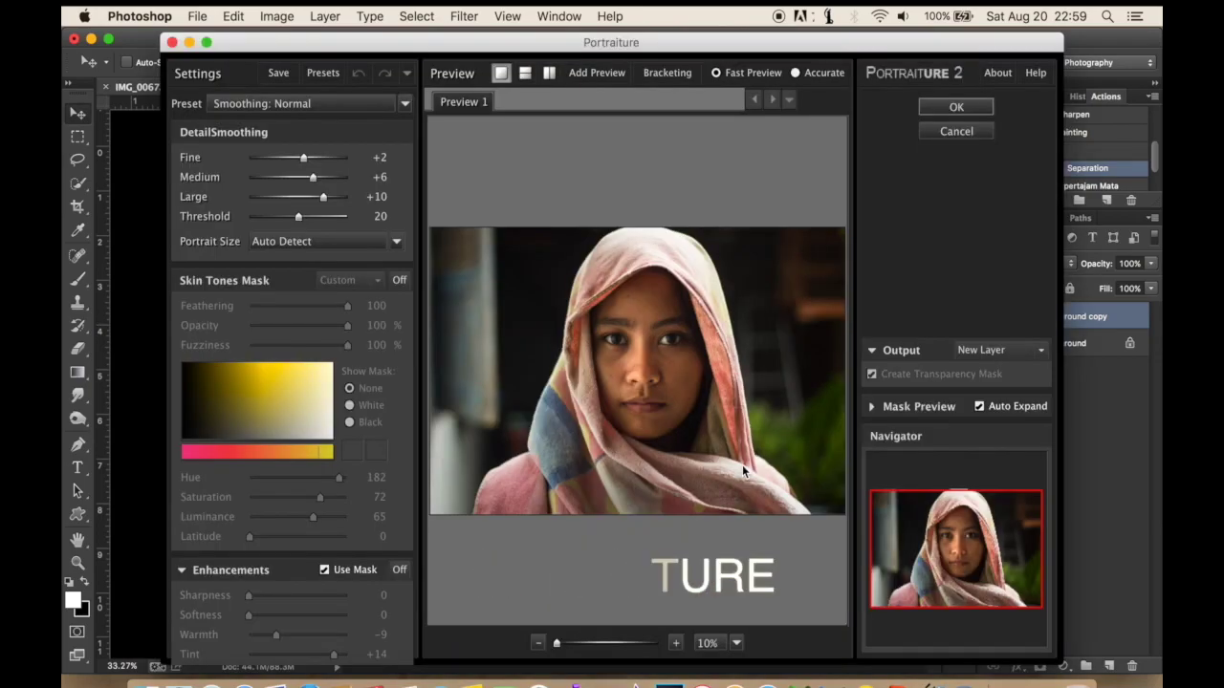
# Apply Portraiture with the Normal smoothing preset, with Skin Tones Mask and Enhancements both Off
pyautogui.click(400, 101)
pyautogui.click(277, 236)
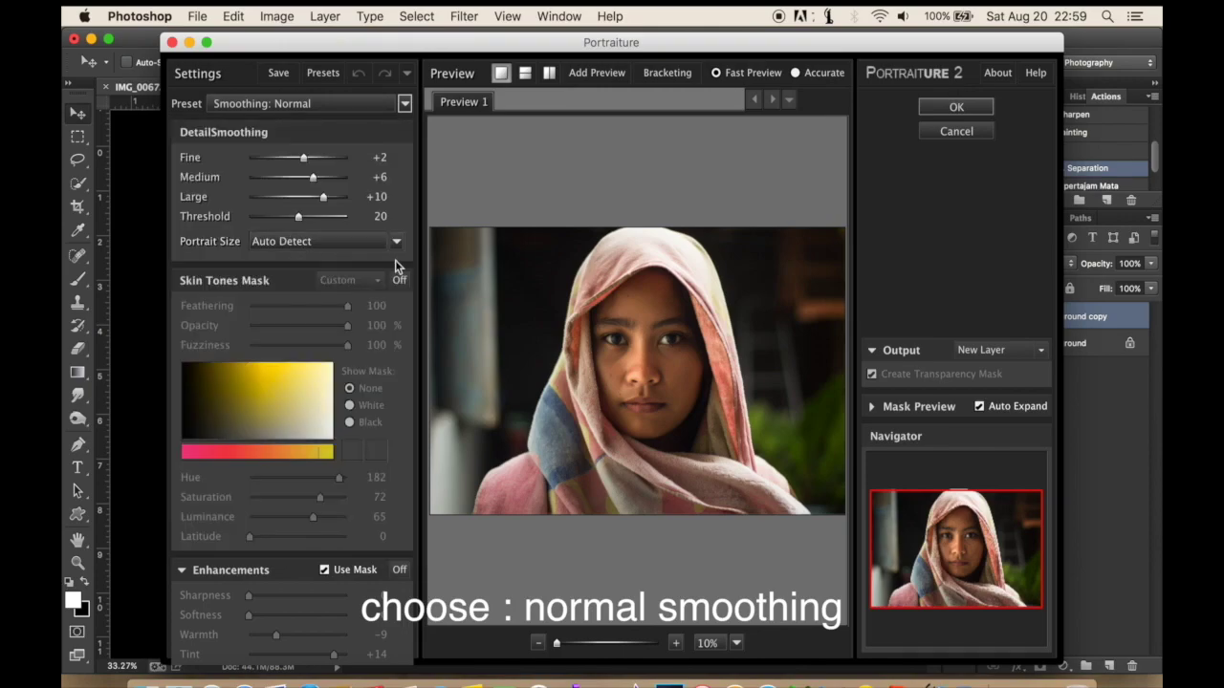
pyautogui.click(399, 280)
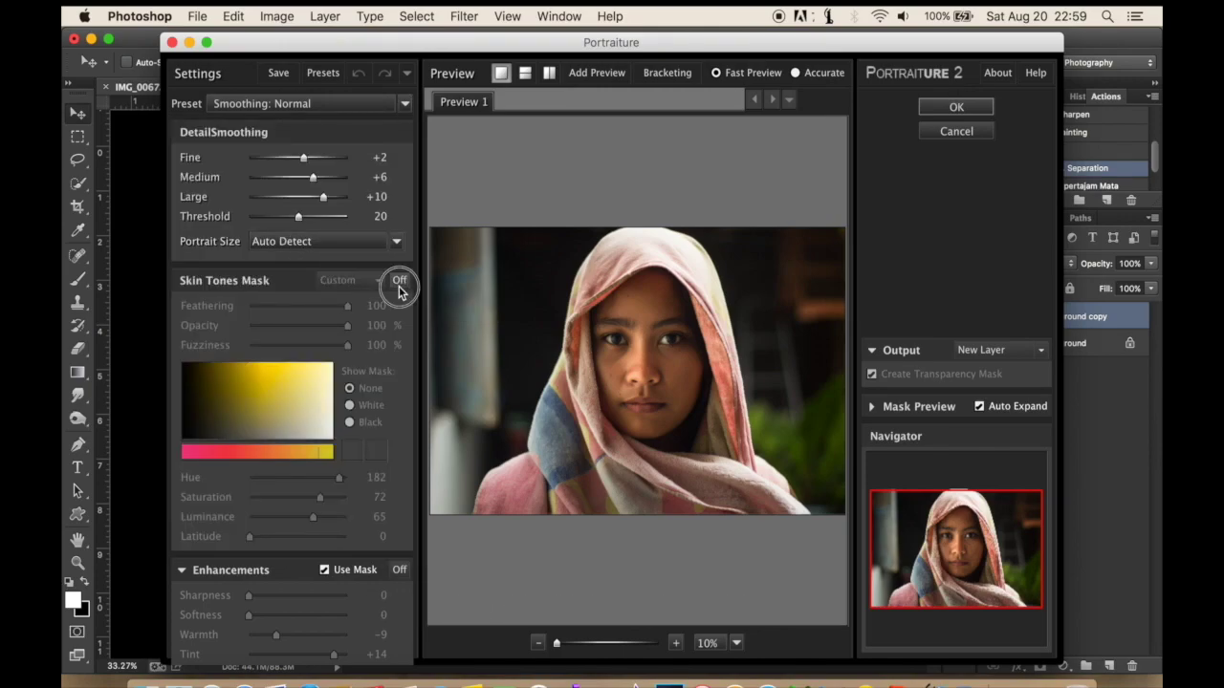
pyautogui.click(401, 571)
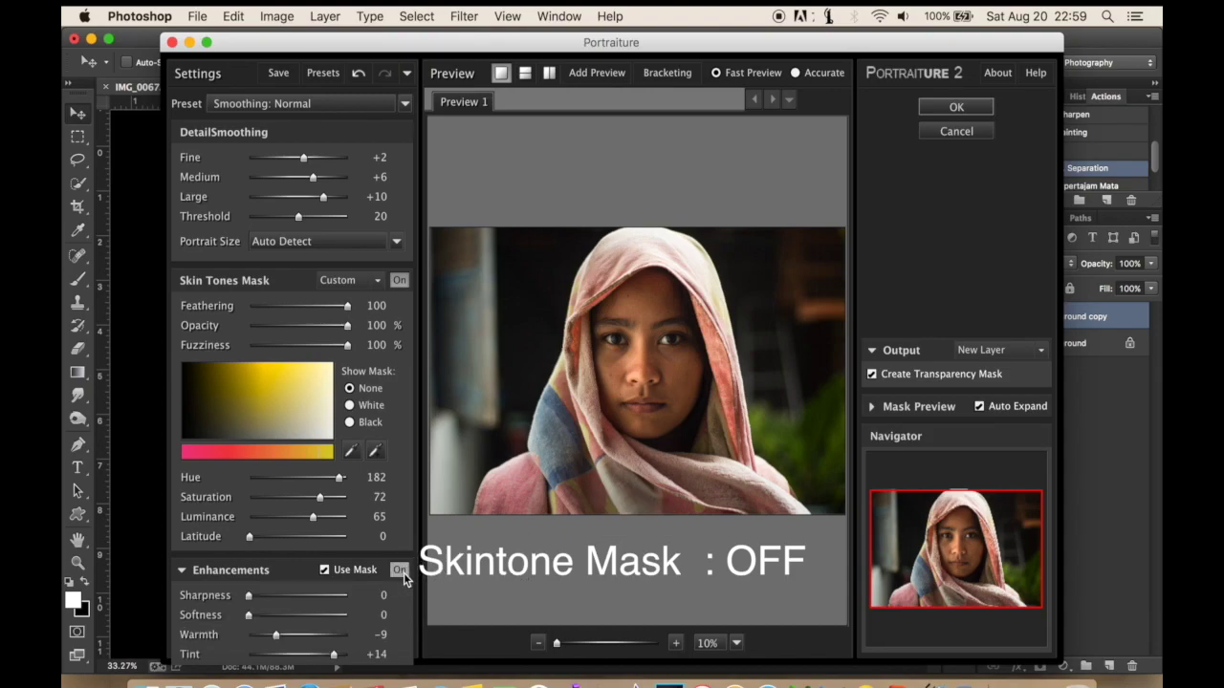
pyautogui.click(400, 280)
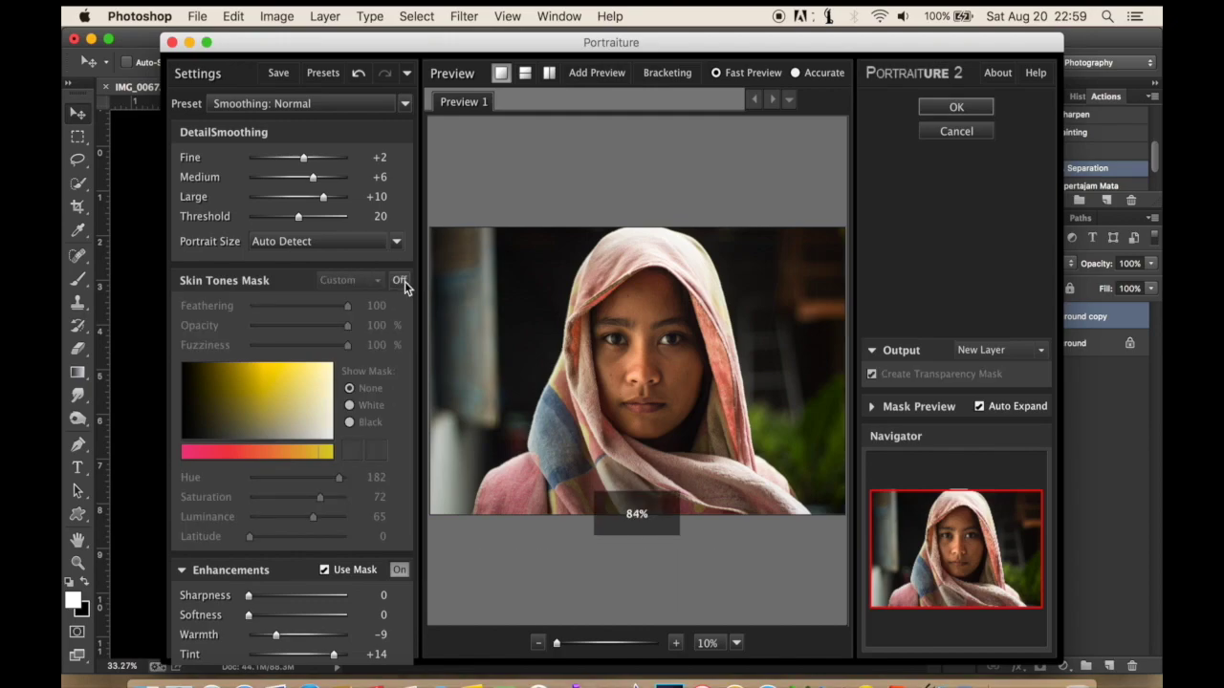
pyautogui.click(400, 570)
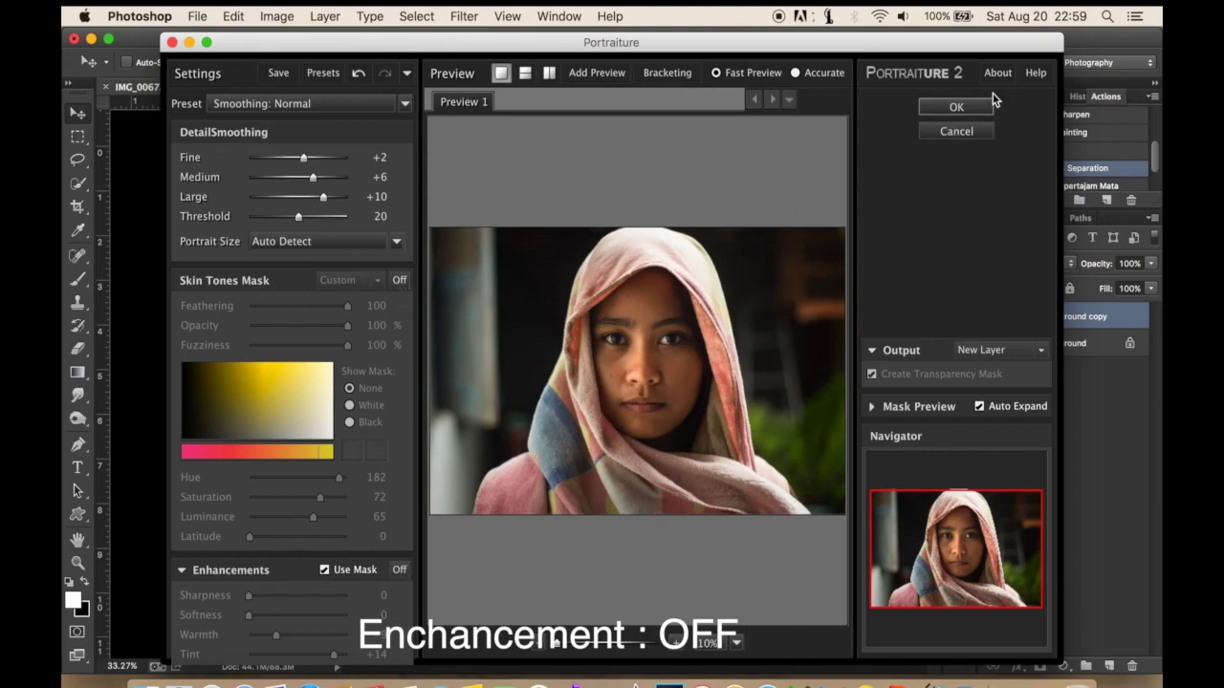
pyautogui.click(944, 110)
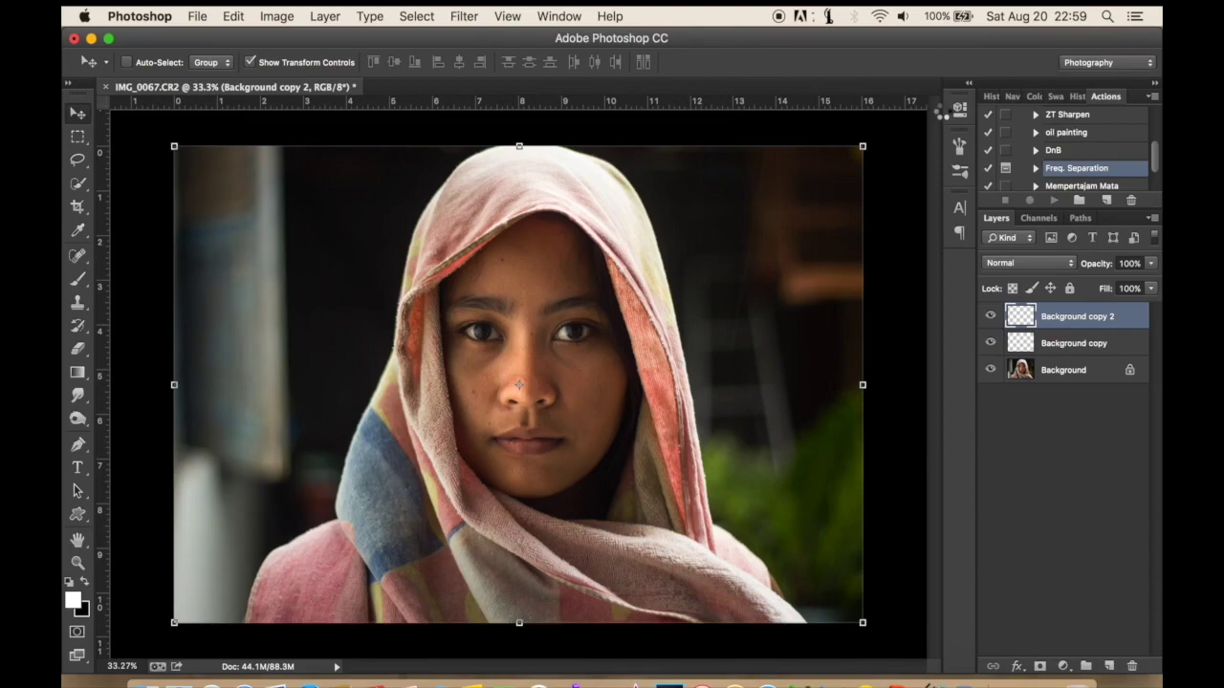
# Add a layer mask to Background copy 2 and invert it to black
pyautogui.hotkey('alt', '[')
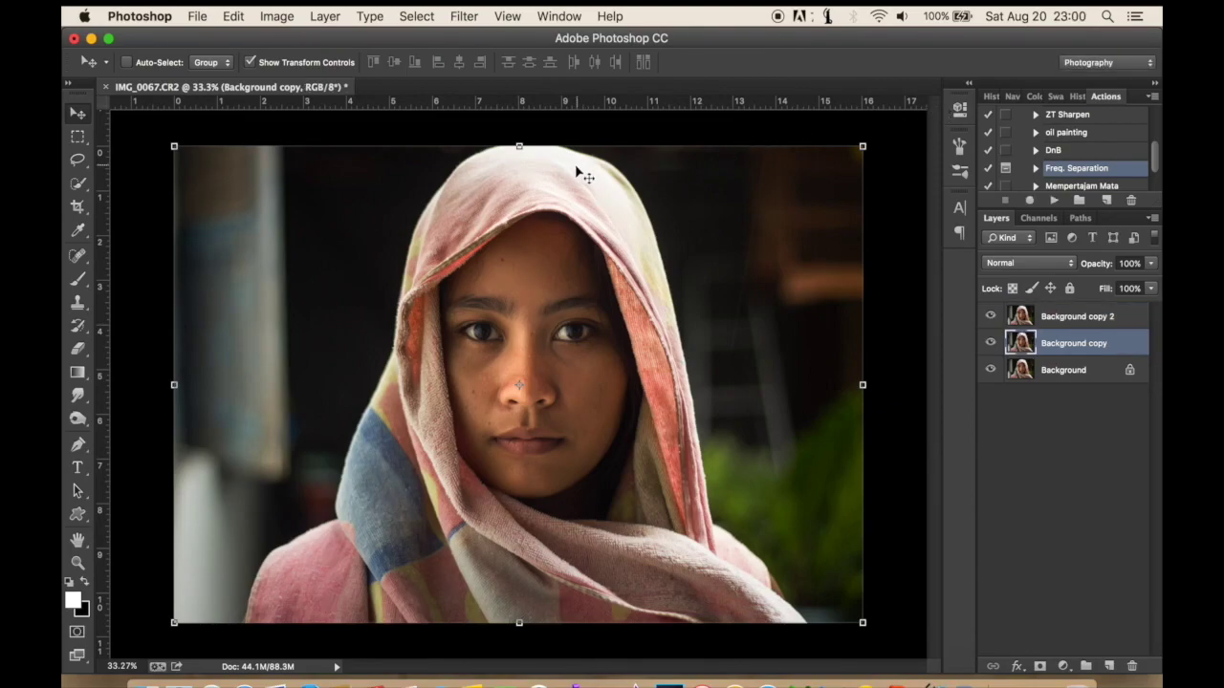
pyautogui.scroll(1, 544, 186)
pyautogui.scroll(1, 517, 208)
pyautogui.scroll(1, 519, 209)
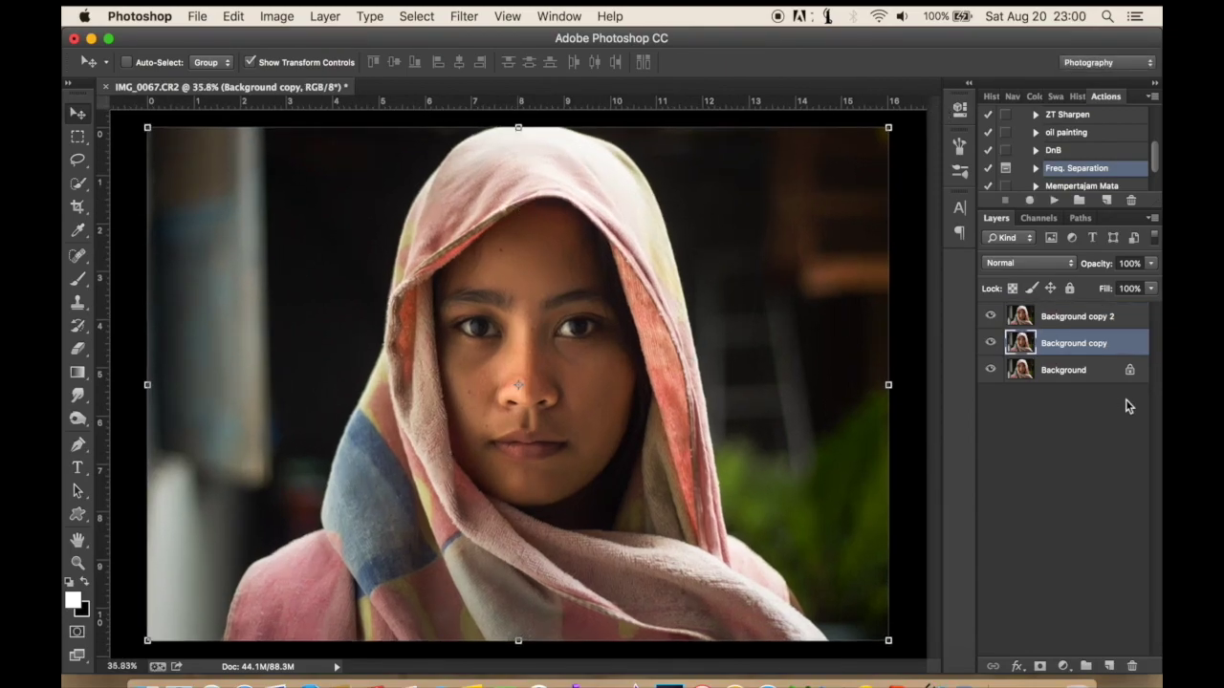
pyautogui.click(1078, 317)
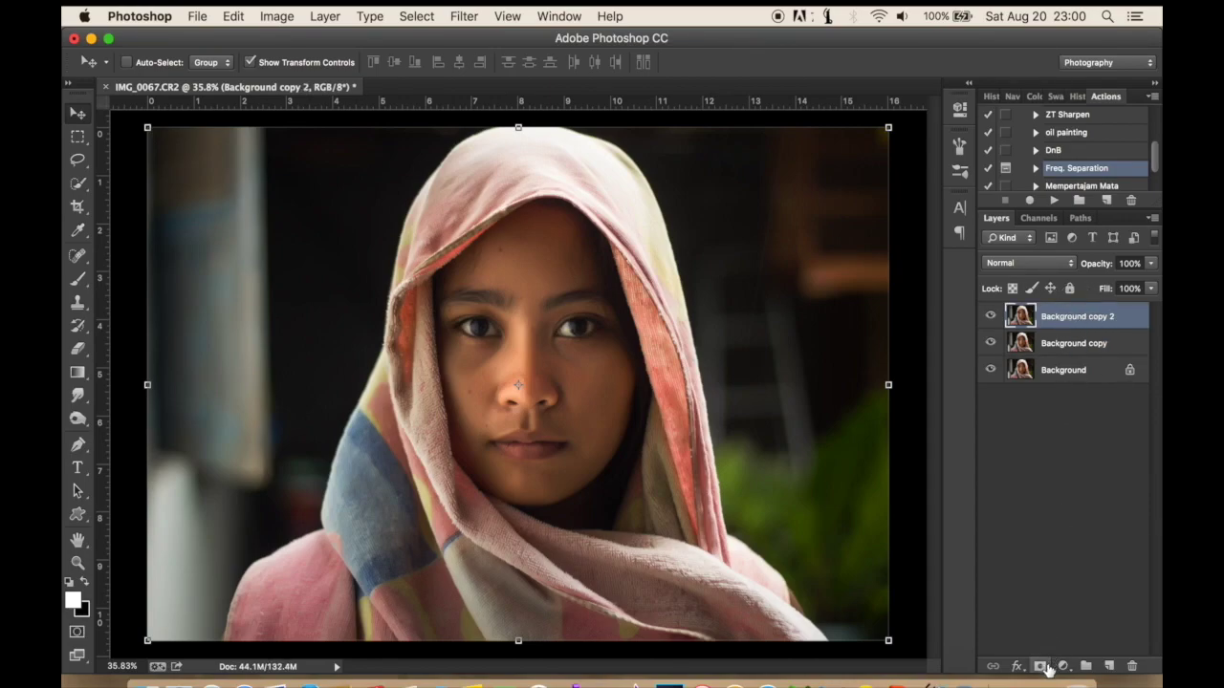
pyautogui.click(1040, 666)
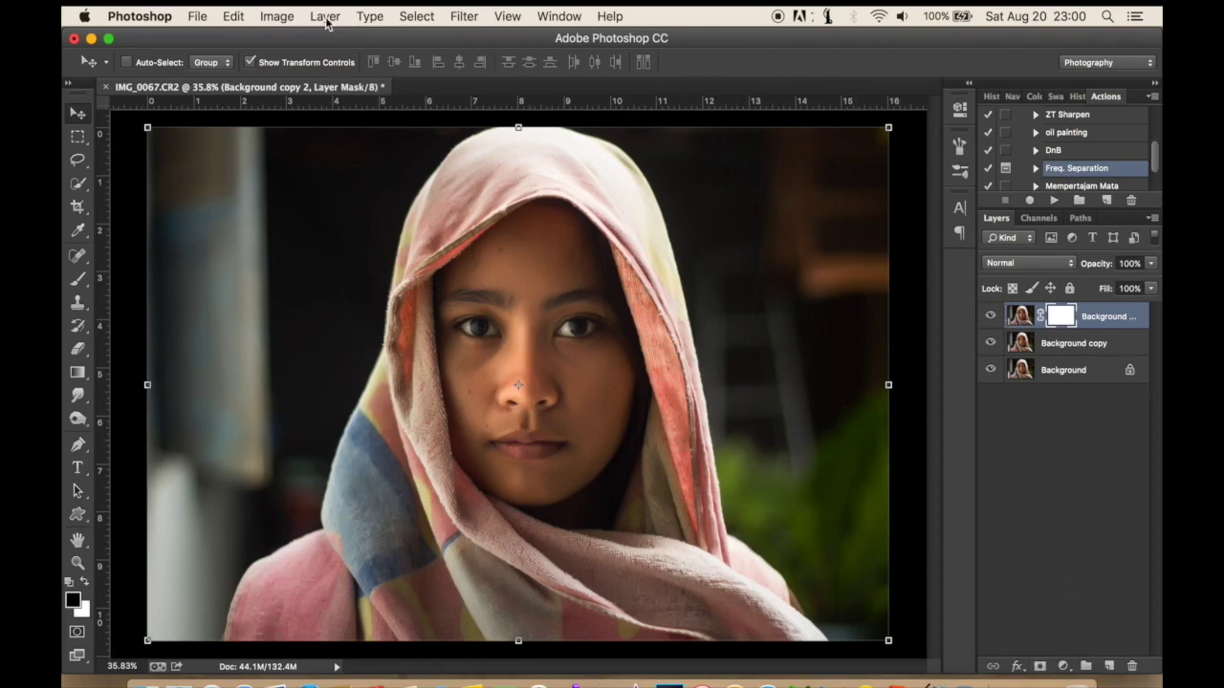
pyautogui.click(277, 16)
pyautogui.moveTo(304, 72)
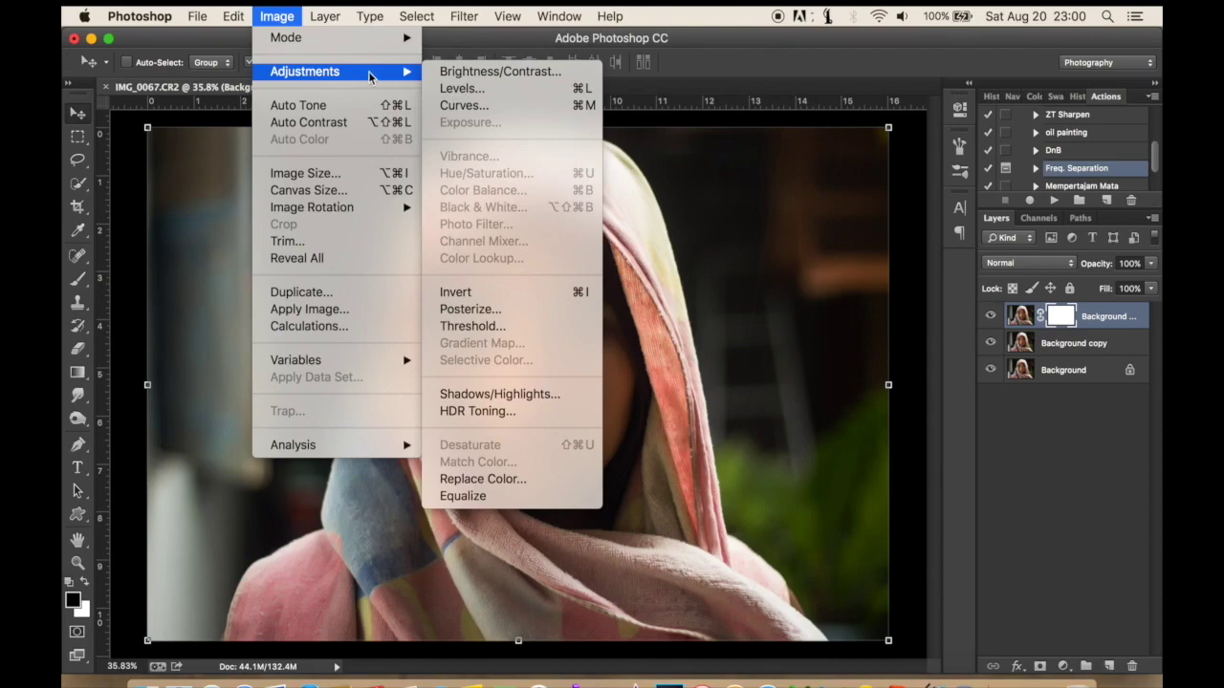
pyautogui.click(511, 295)
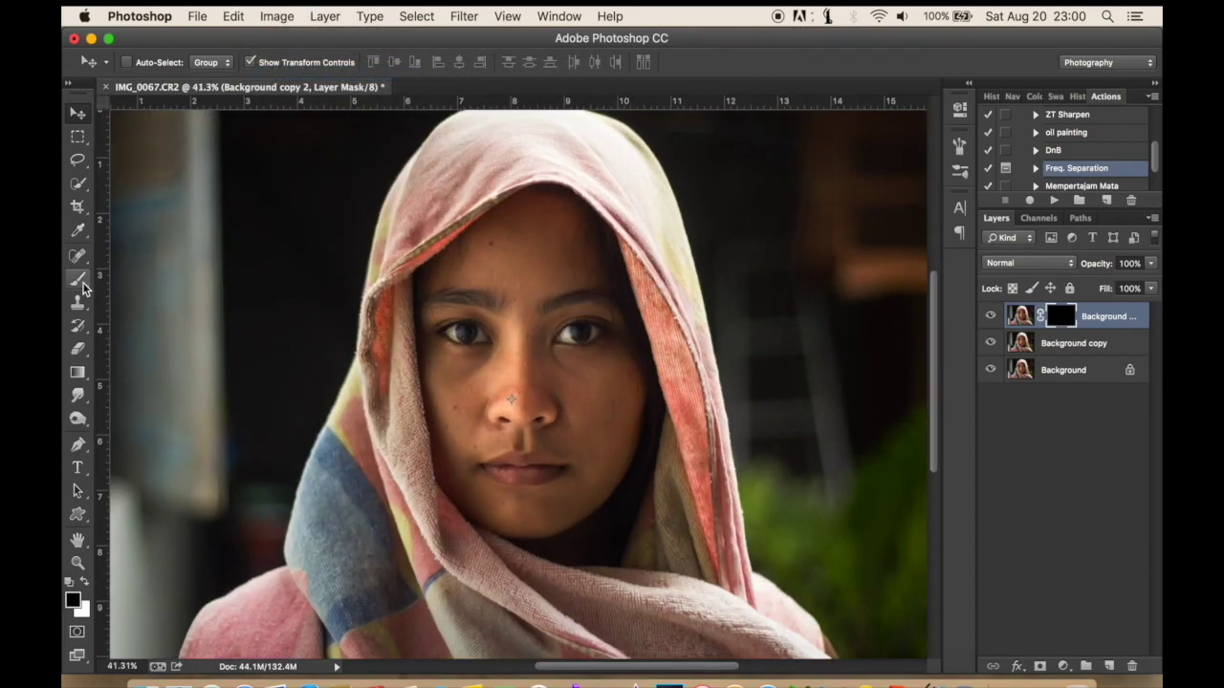
# Switch to the Brush tool at 100% opacity with white as the foreground colour
pyautogui.click(80, 283)
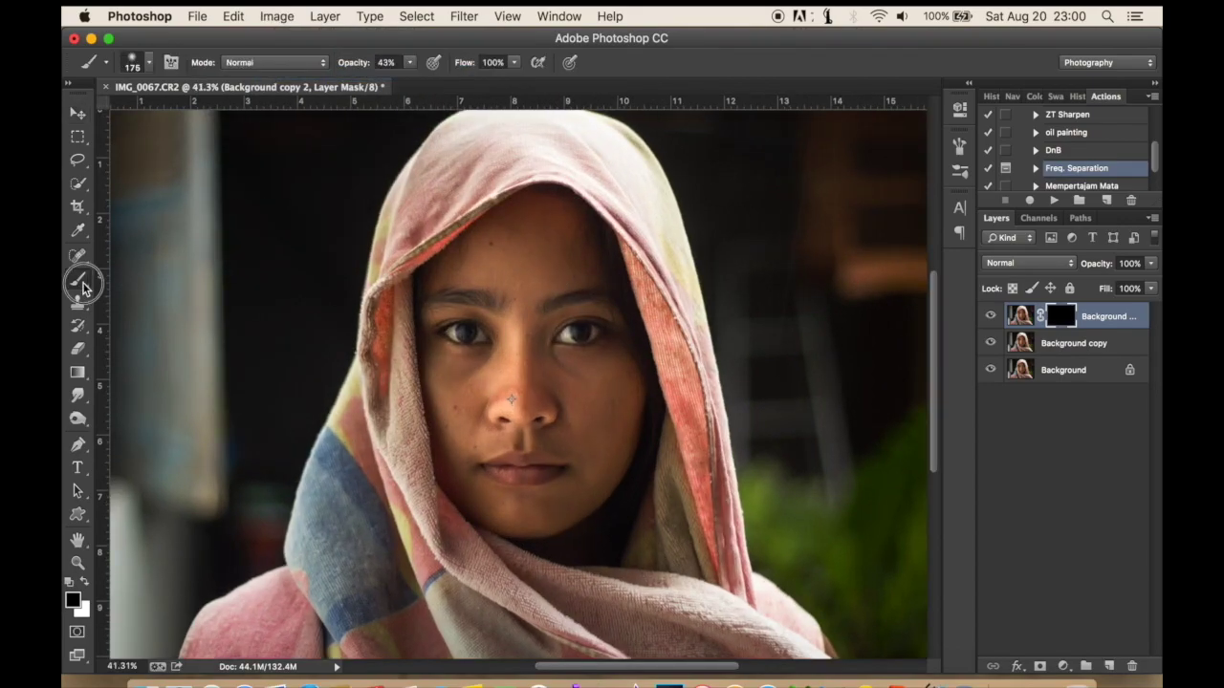
pyautogui.click(149, 63)
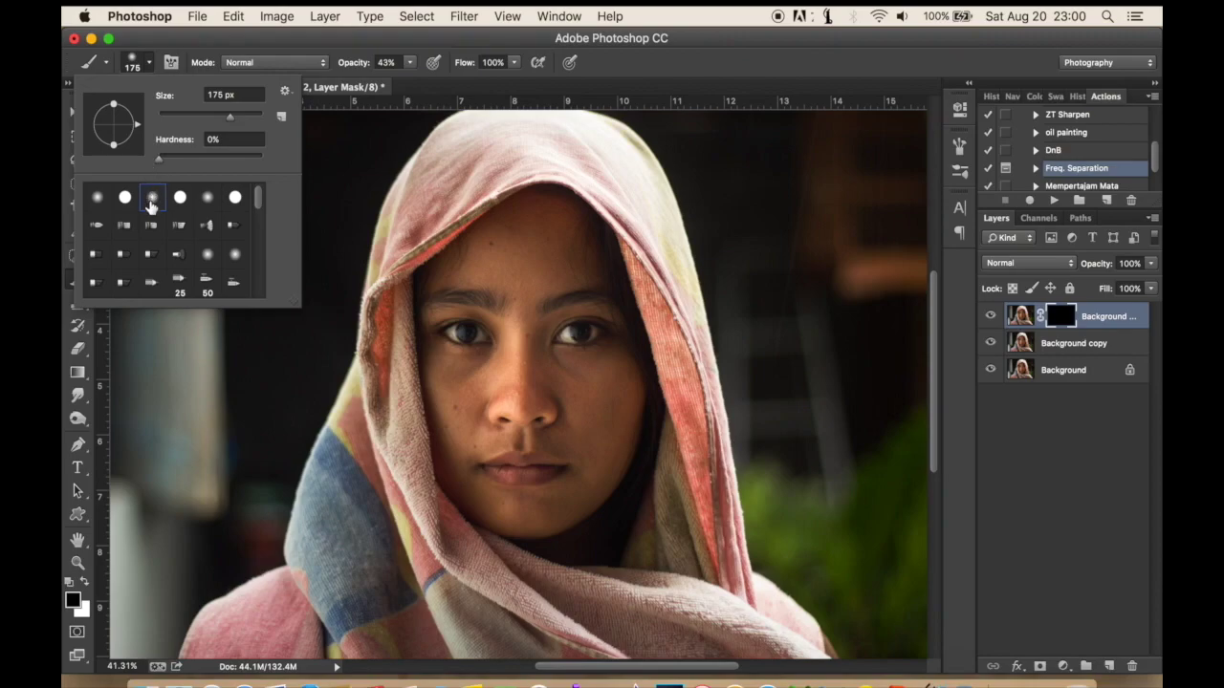
pyautogui.click(636, 65)
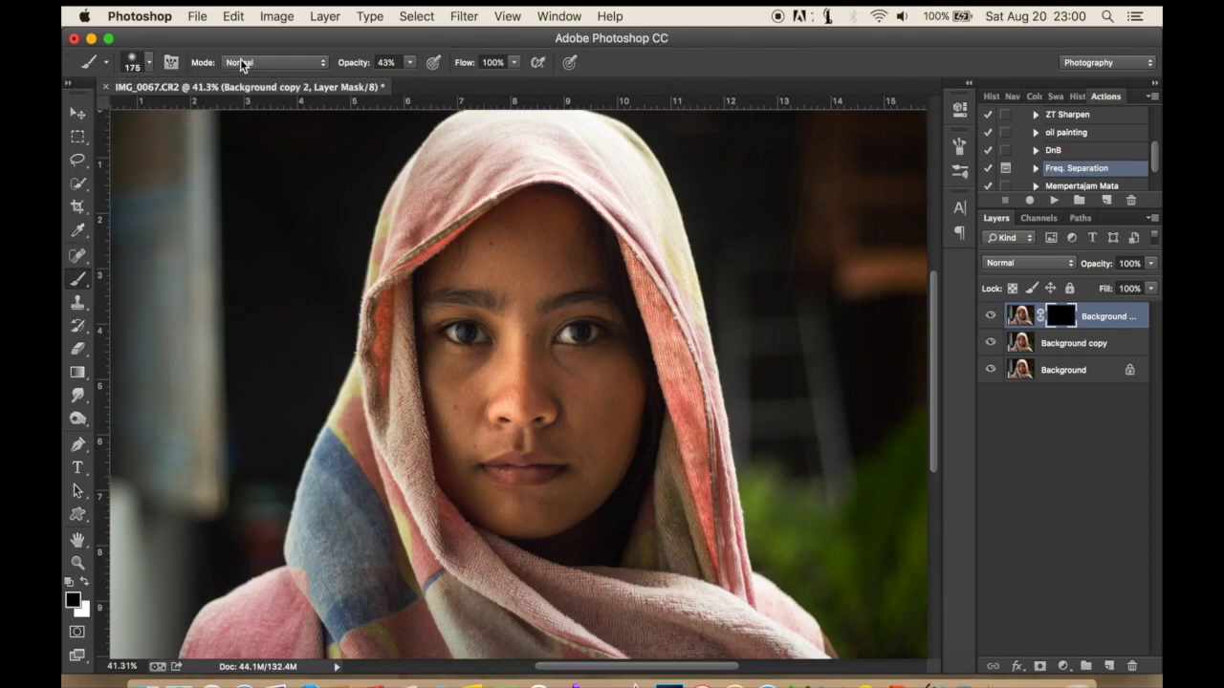
pyautogui.click(412, 64)
pyautogui.moveTo(421, 81); pyautogui.dragTo(468, 82)
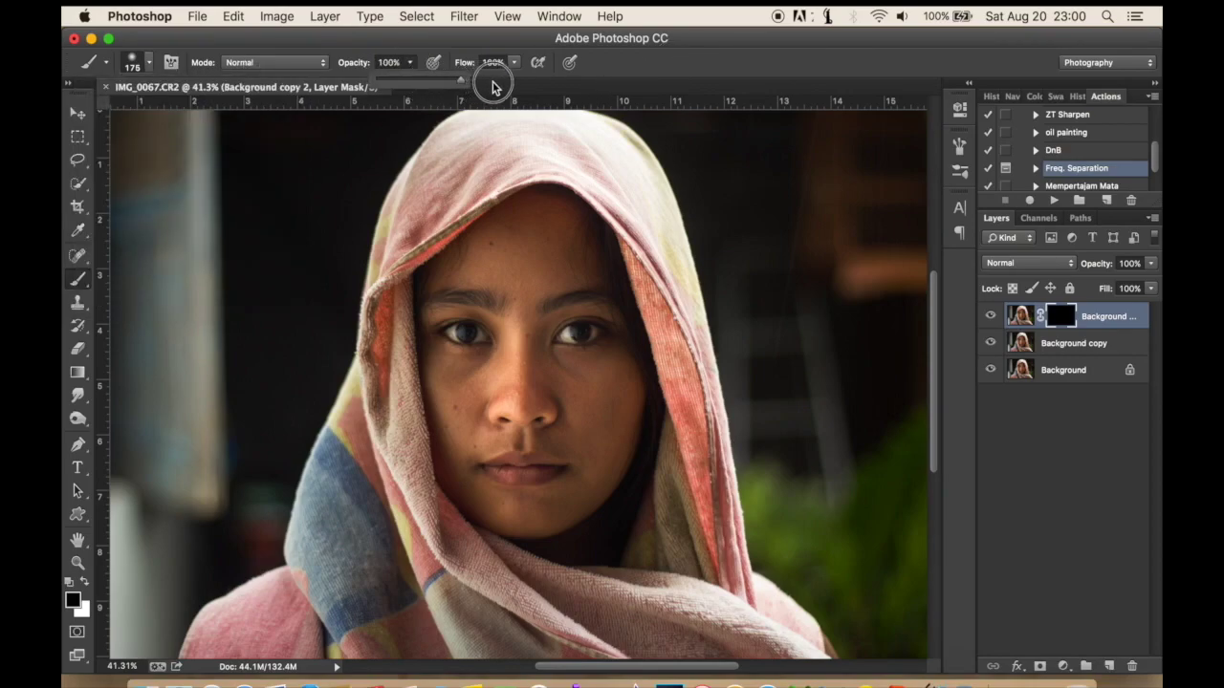
pyautogui.click(660, 66)
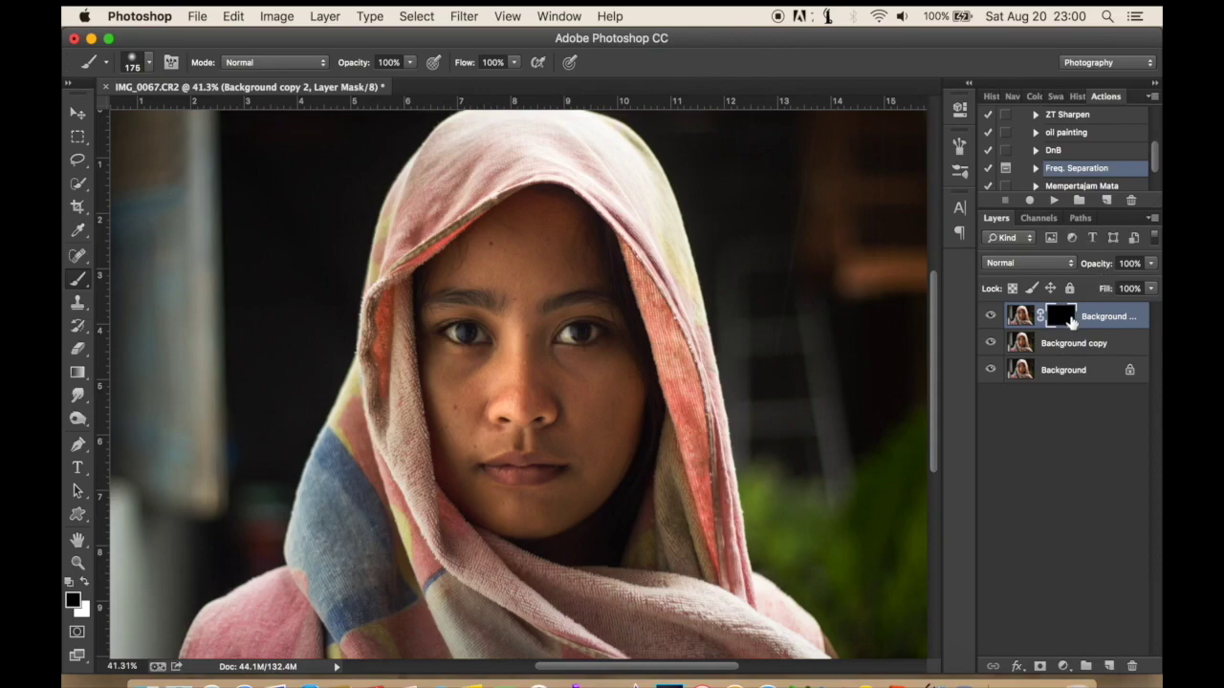
pyautogui.click(85, 583)
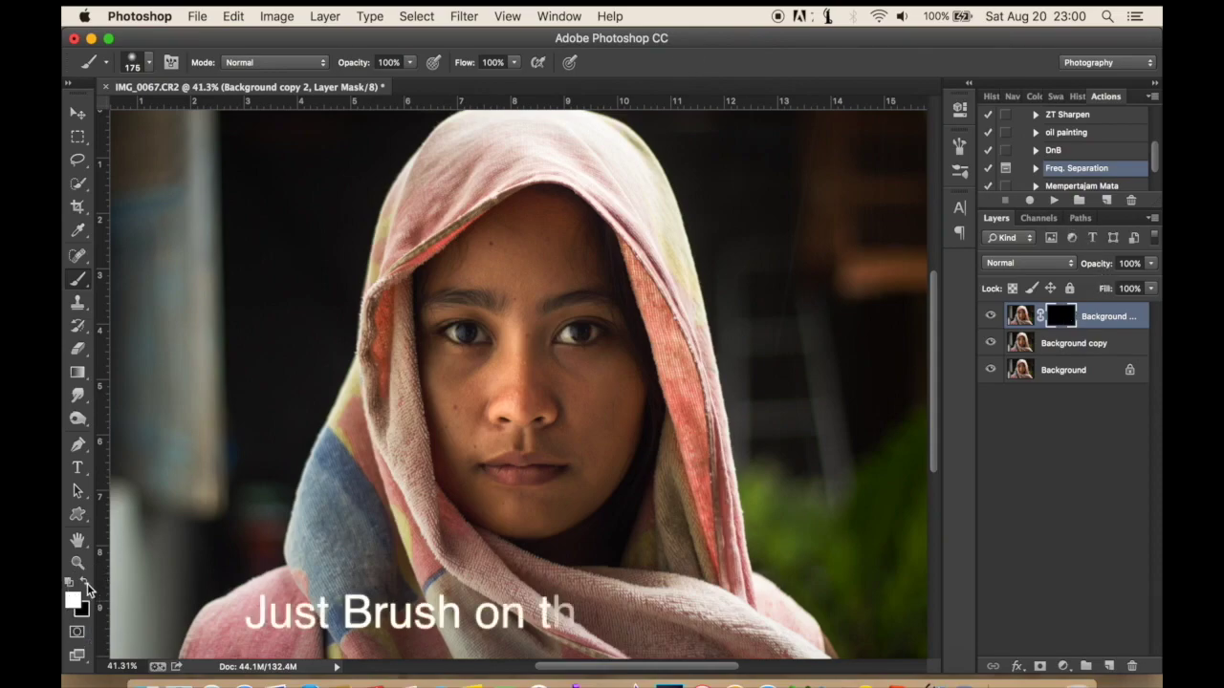
# Paint white on the mask over the forehead skin with a 300 px brush
pyautogui.scroll(1, 560, 245)
pyautogui.scroll(1, 527, 251)
pyautogui.scroll(1, 532, 255)
pyautogui.press(']')
pyautogui.press(']')
pyautogui.press(']')
pyautogui.scroll(1, 531, 255)
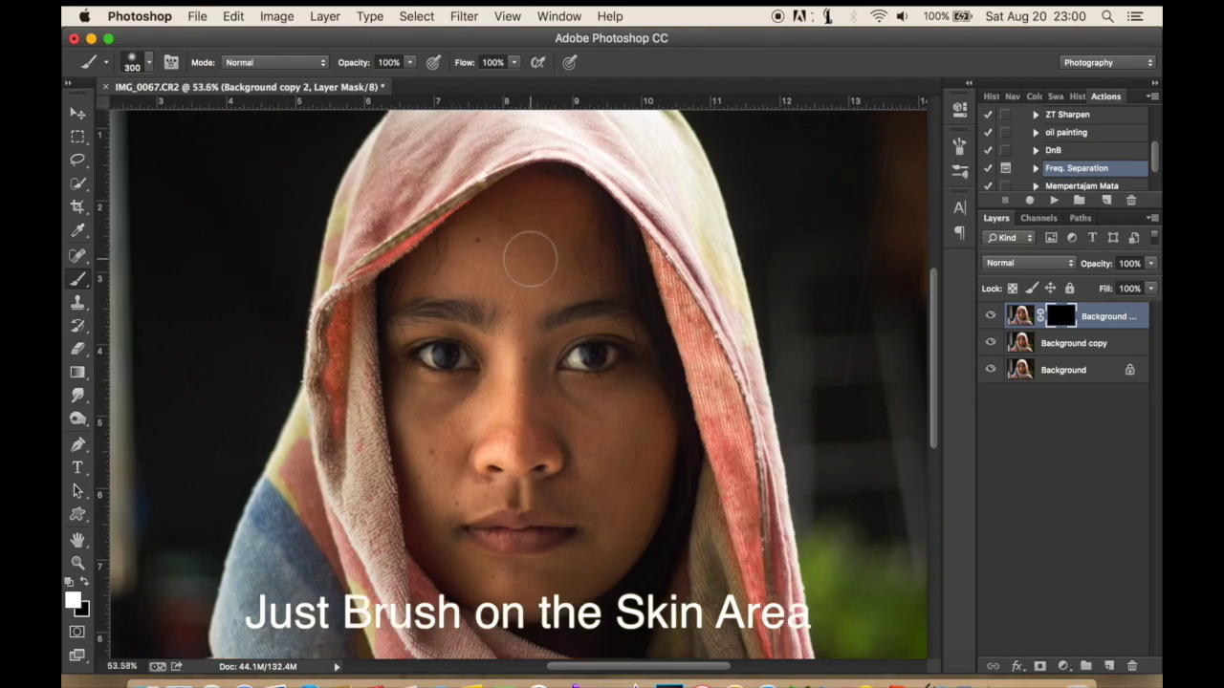
pyautogui.moveTo(547, 204)
pyautogui.mouseDown()
pyautogui.moveTo(437, 456)
pyautogui.moveTo(563, 568)
pyautogui.moveTo(615, 505)
pyautogui.moveTo(596, 404)
pyautogui.moveTo(538, 390)
pyautogui.moveTo(536, 362)
pyautogui.moveTo(560, 404)
pyautogui.moveTo(644, 405)
pyautogui.moveTo(618, 511)
pyautogui.moveTo(588, 555)
pyautogui.mouseUp()
# Shrink the brush to 175 and paint more of the face skin into the mask
pyautogui.scroll(1, 602, 455)
pyautogui.scroll(1, 601, 451)
pyautogui.scroll(1, 600, 459)
pyautogui.scroll(1, 560, 383)
pyautogui.scroll(1, 497, 420)
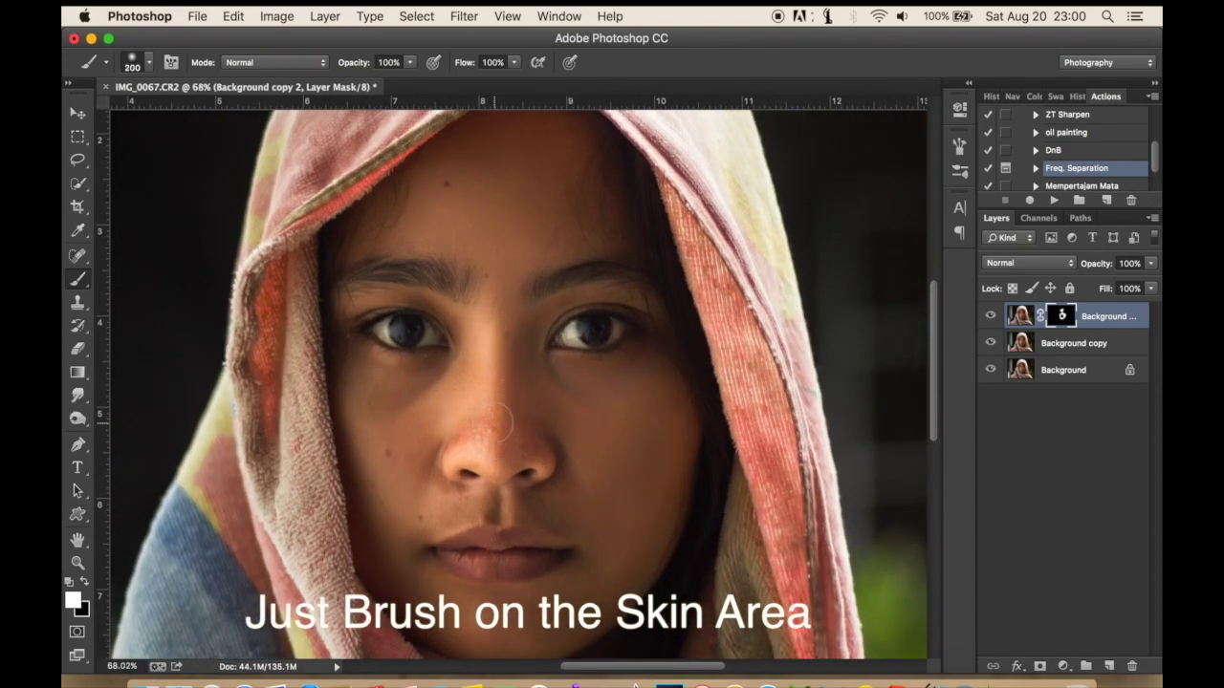
pyautogui.press('[')
pyautogui.press('[')
pyautogui.press('[')
pyautogui.moveTo(529, 198)
pyautogui.mouseDown()
pyautogui.moveTo(577, 160)
pyautogui.moveTo(500, 135)
pyautogui.mouseUp()
pyautogui.scroll(-2, 500, 134)
pyautogui.scroll(-2, 505, 129)
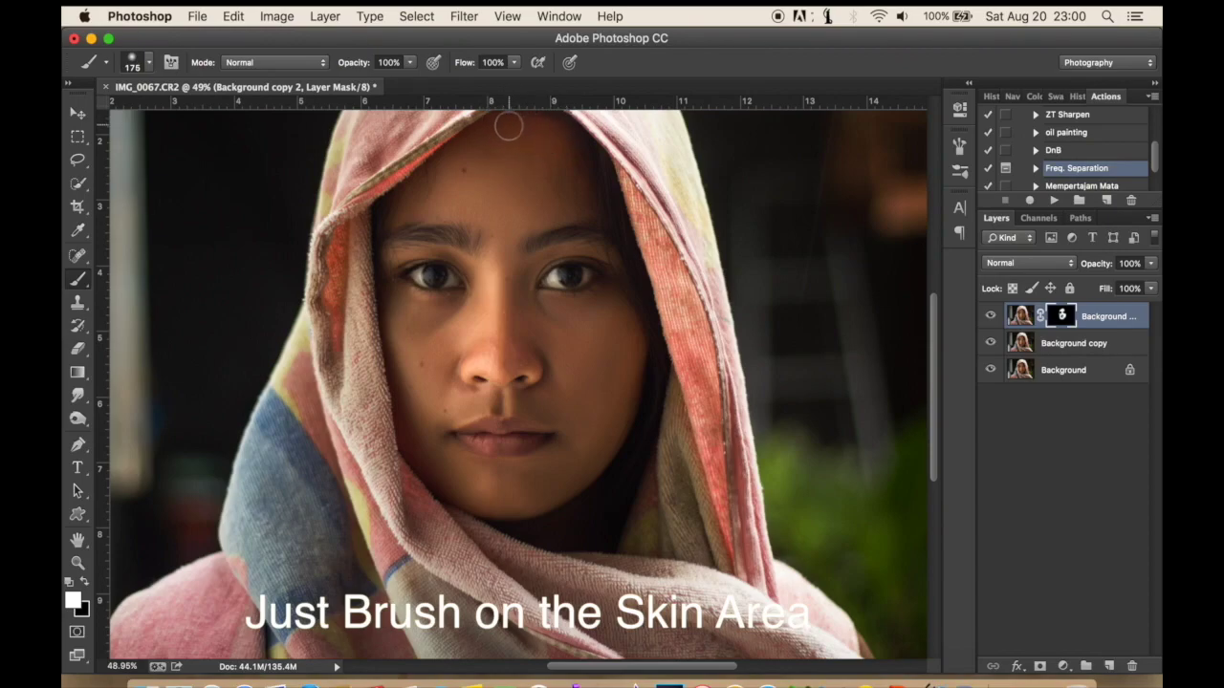
pyautogui.scroll(3, 546, 170)
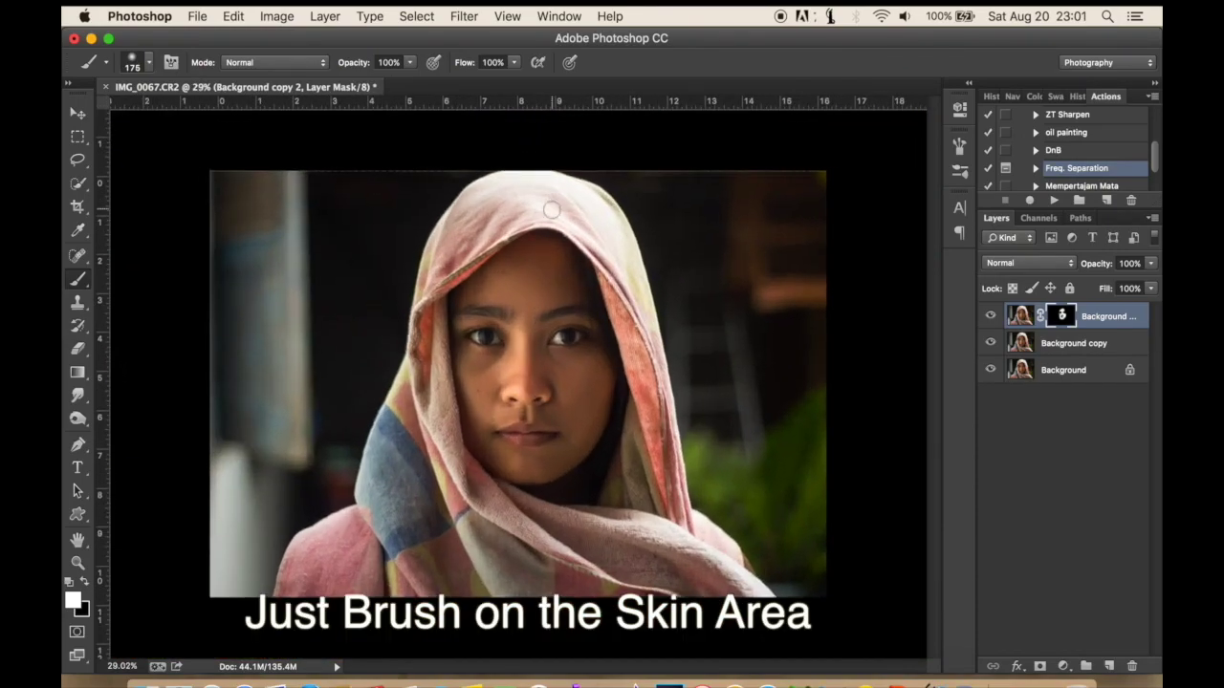
pyautogui.scroll(2, 551, 210)
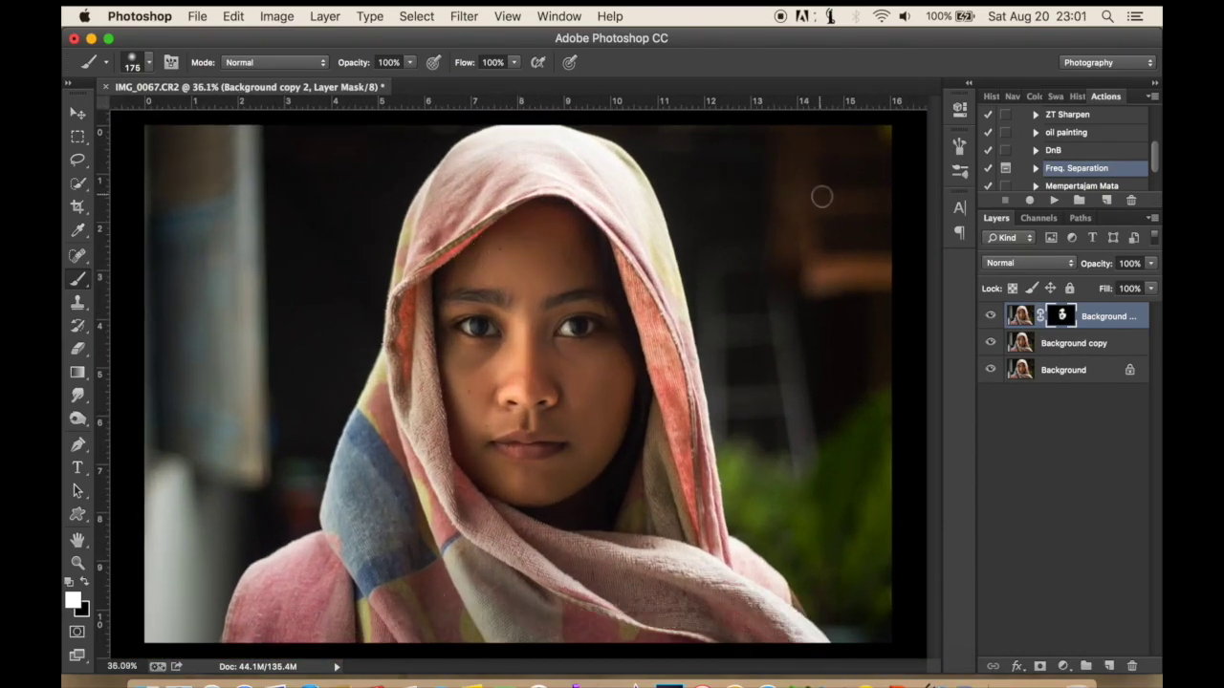
pyautogui.scroll(1, 821, 196)
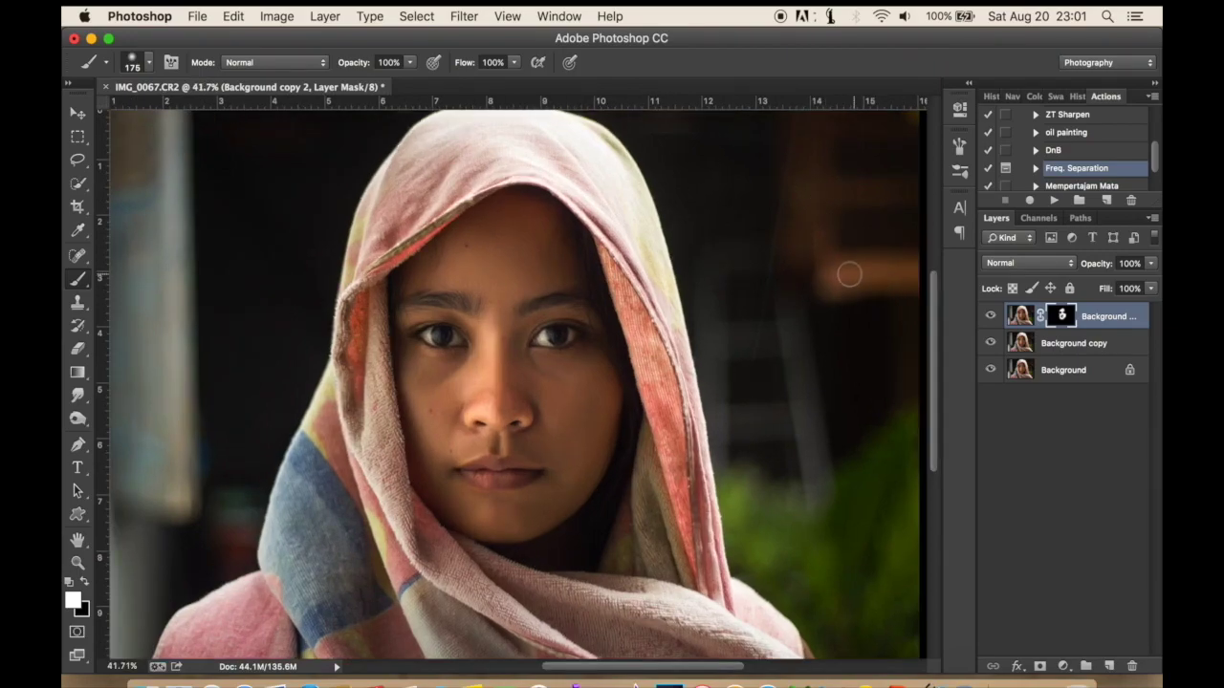
pyautogui.scroll(1, 845, 273)
pyautogui.scroll(1, 833, 267)
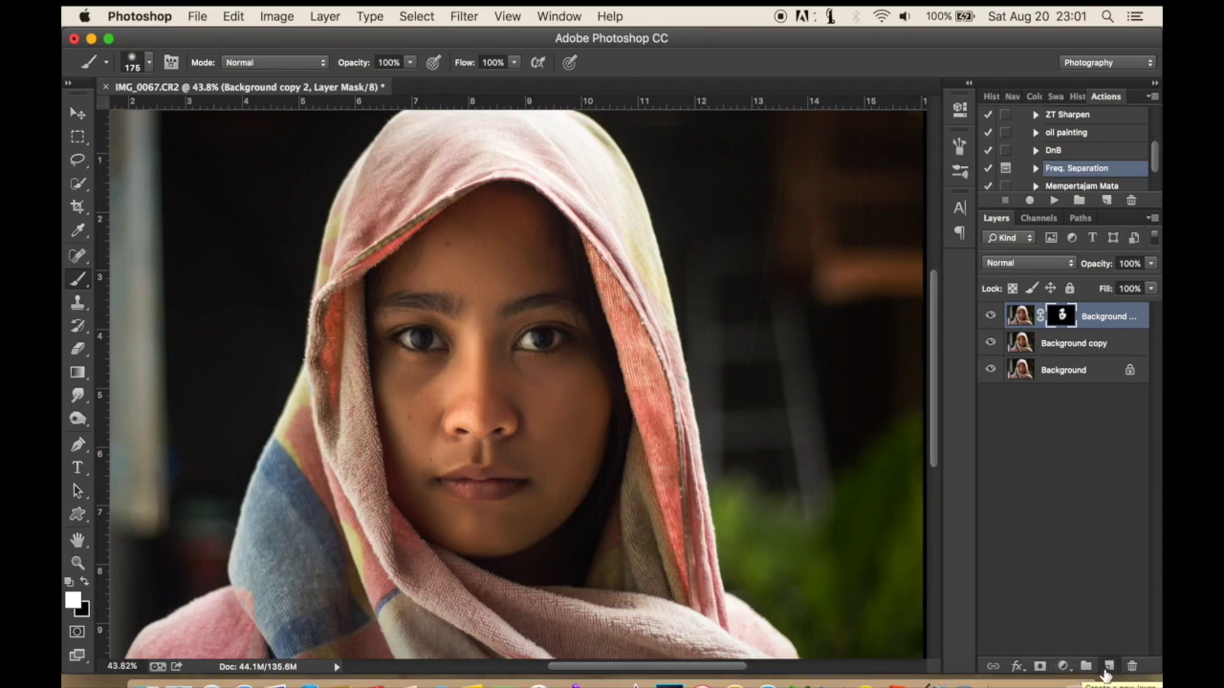
pyautogui.click(1107, 668)
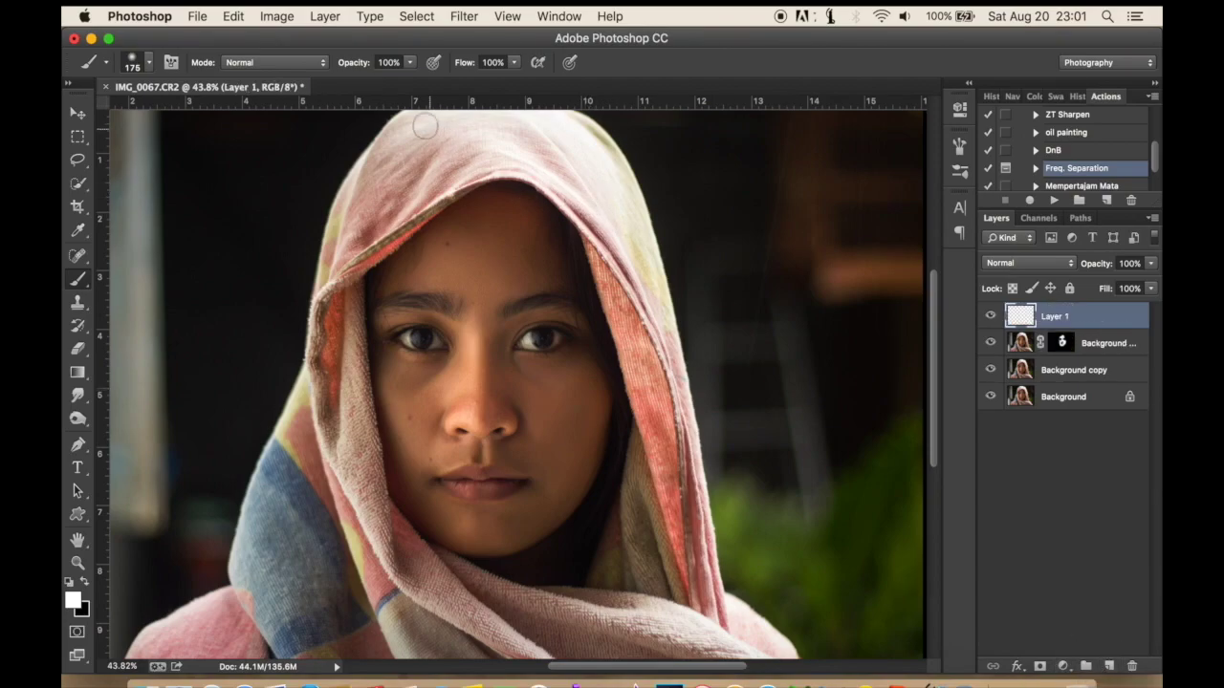
# Replace the empty layer with a new Soft Light layer filled with 50% neutral gray
pyautogui.moveTo(1093, 326); pyautogui.dragTo(1131, 666)
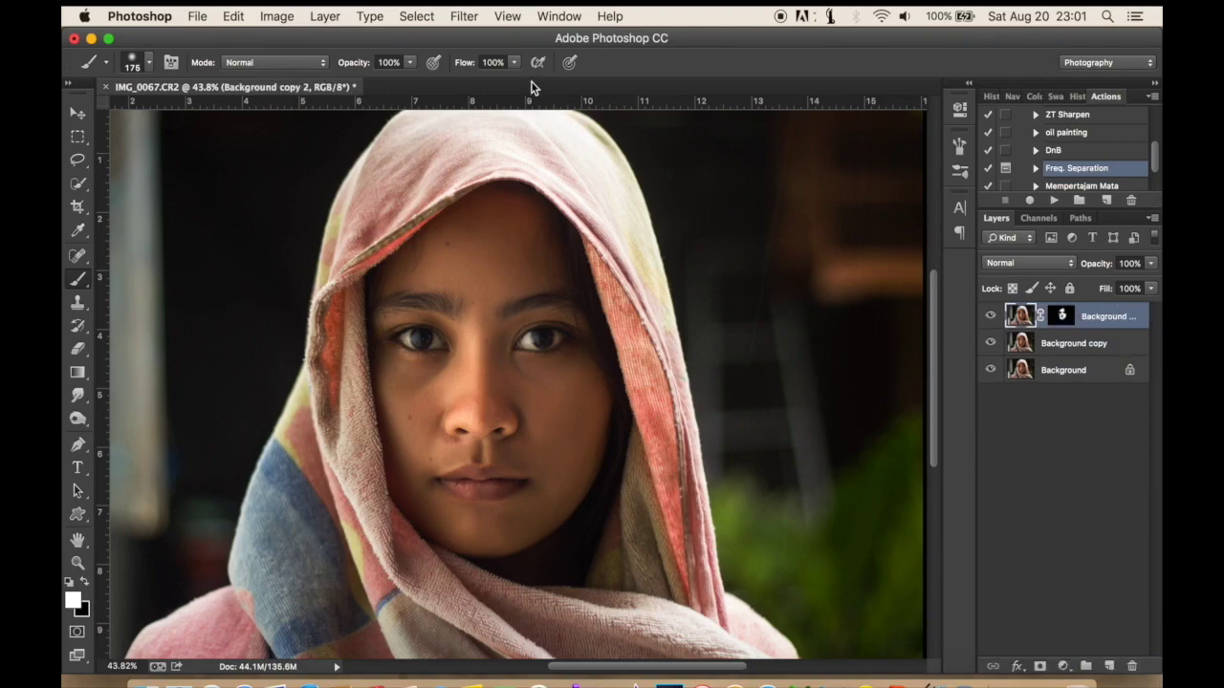
pyautogui.click(325, 16)
pyautogui.moveTo(354, 37)
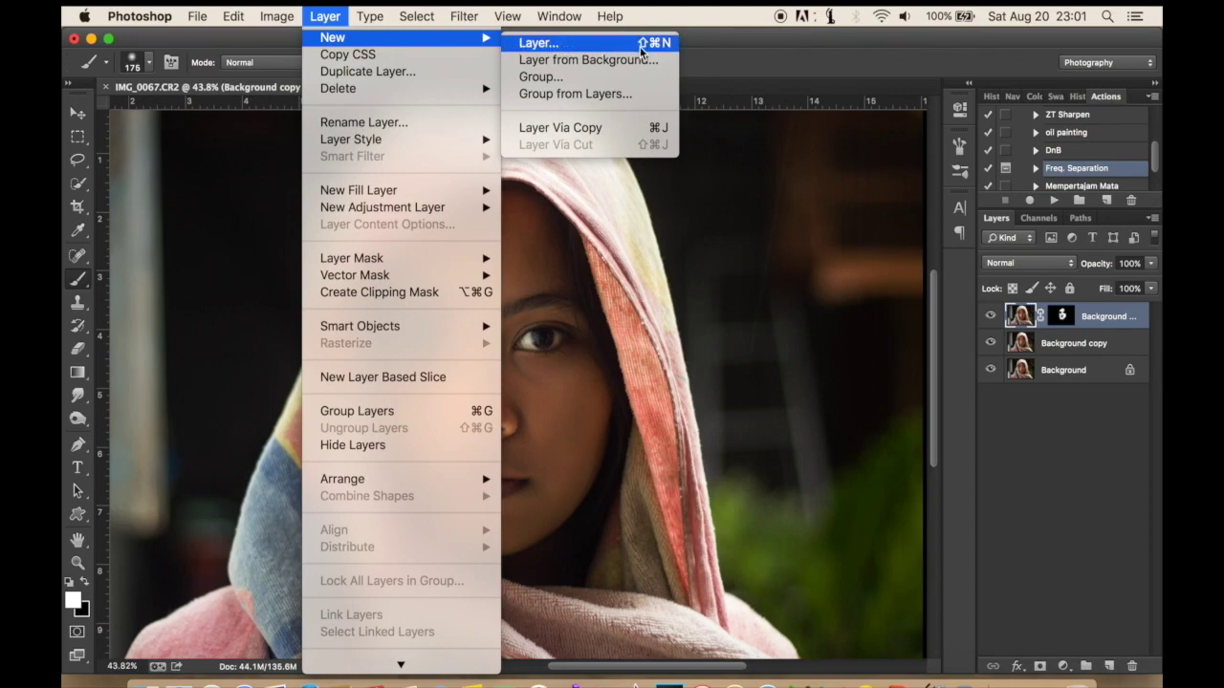
pyautogui.click(642, 46)
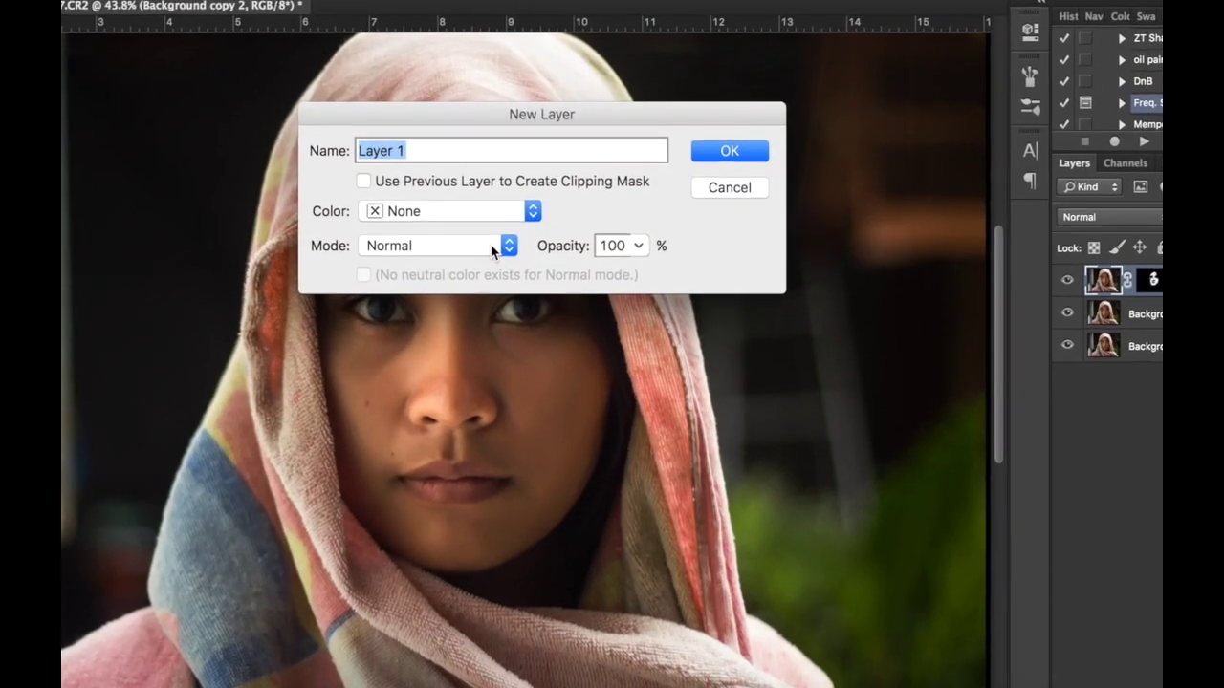
pyautogui.click(491, 244)
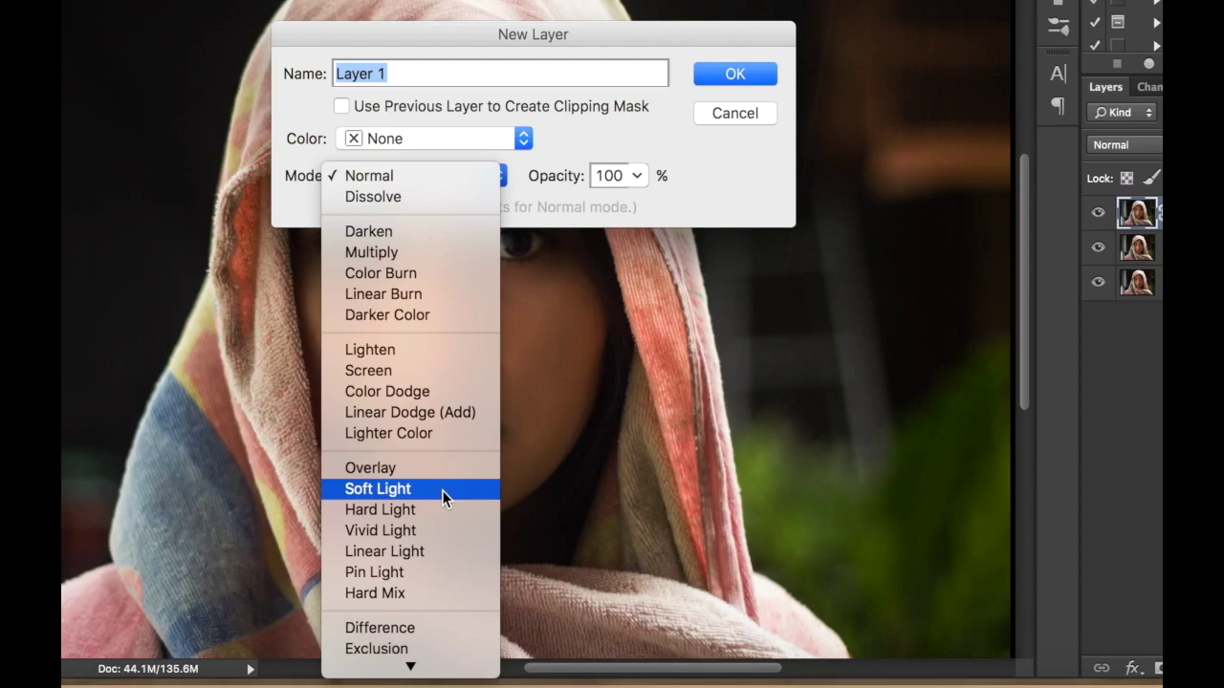
pyautogui.click(442, 490)
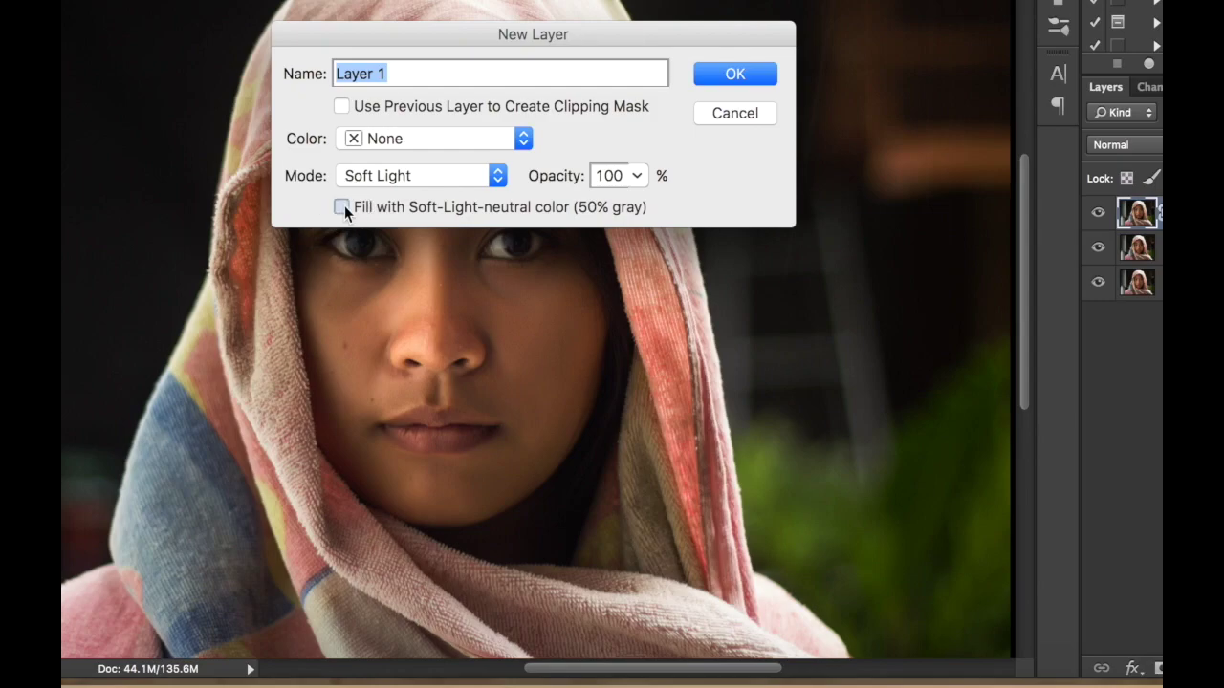
pyautogui.click(380, 207)
pyautogui.click(734, 74)
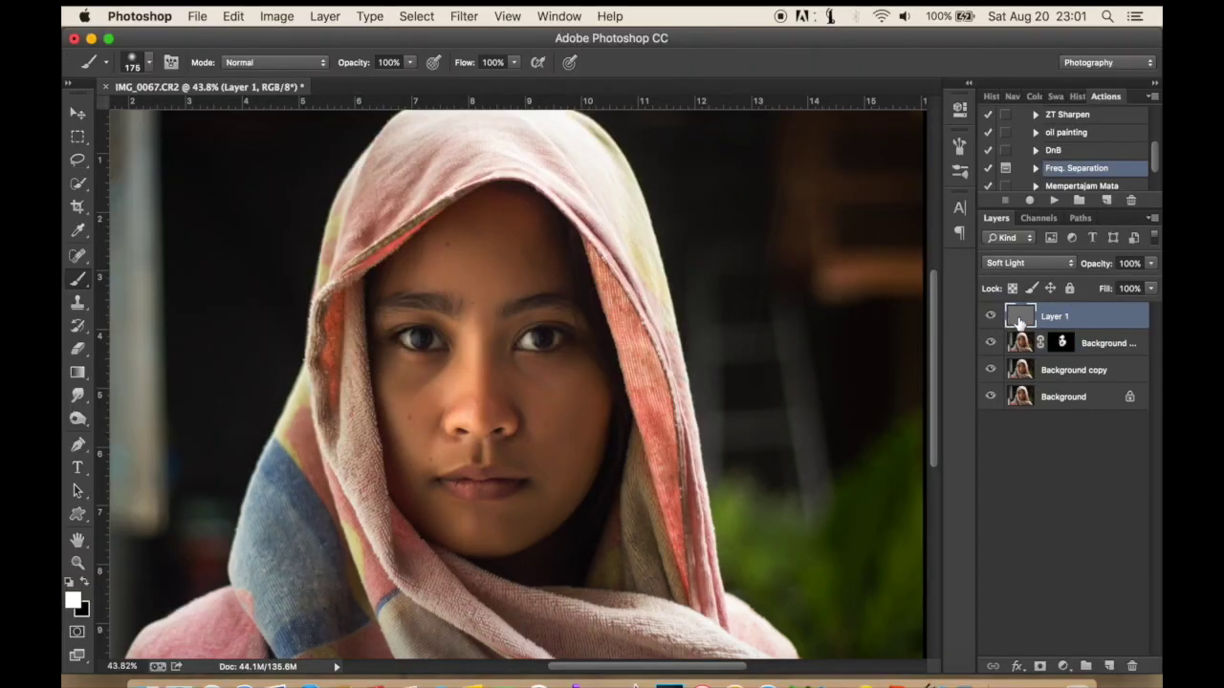
pyautogui.click(79, 418)
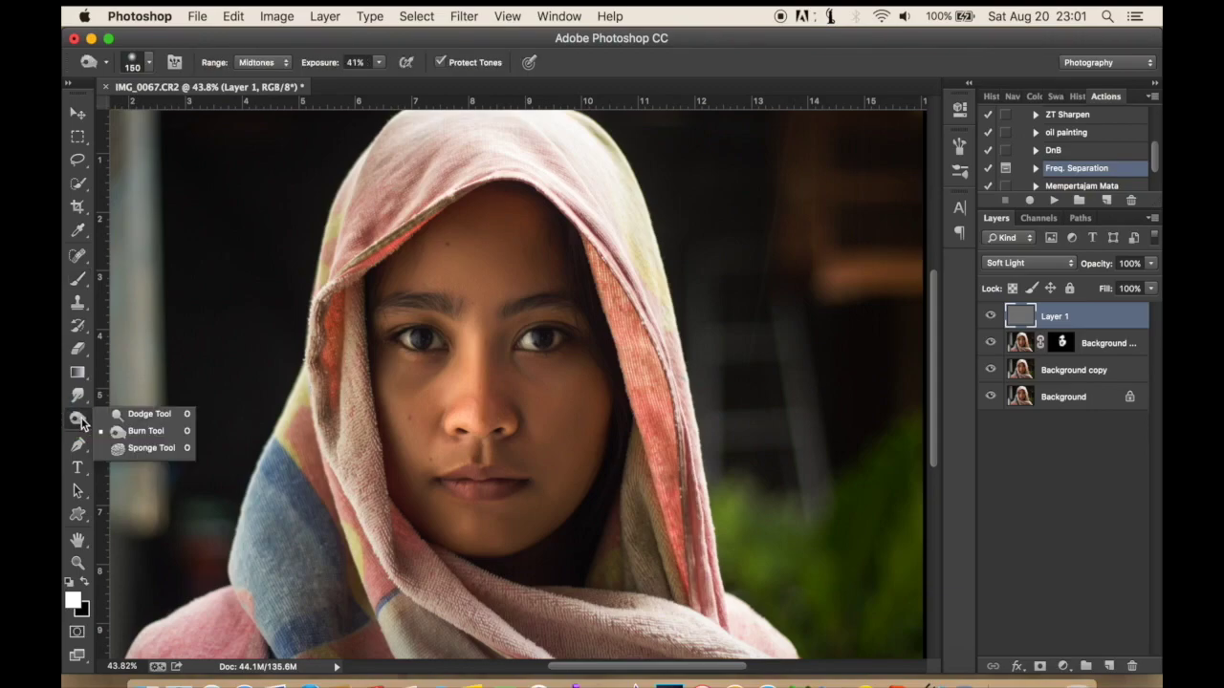
# Pick the Dodge tool, then add a monochrome Channel Mixer with Red −114 and Green +200
pyautogui.click(108, 413)
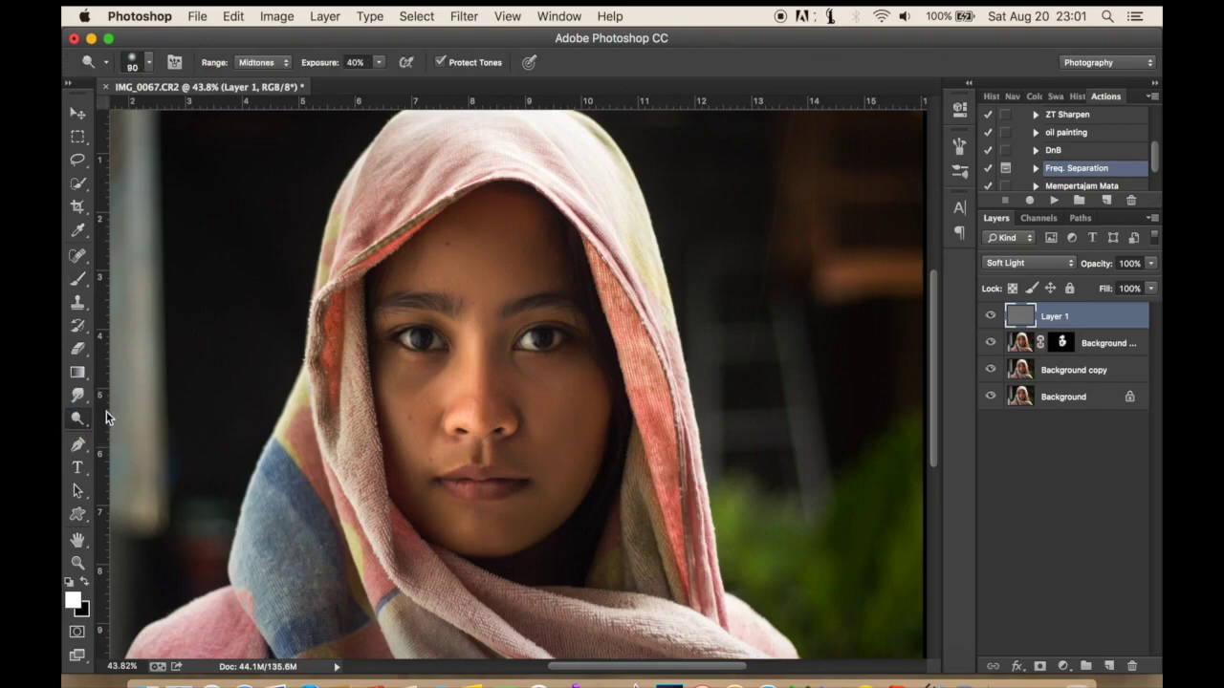
pyautogui.click(1064, 667)
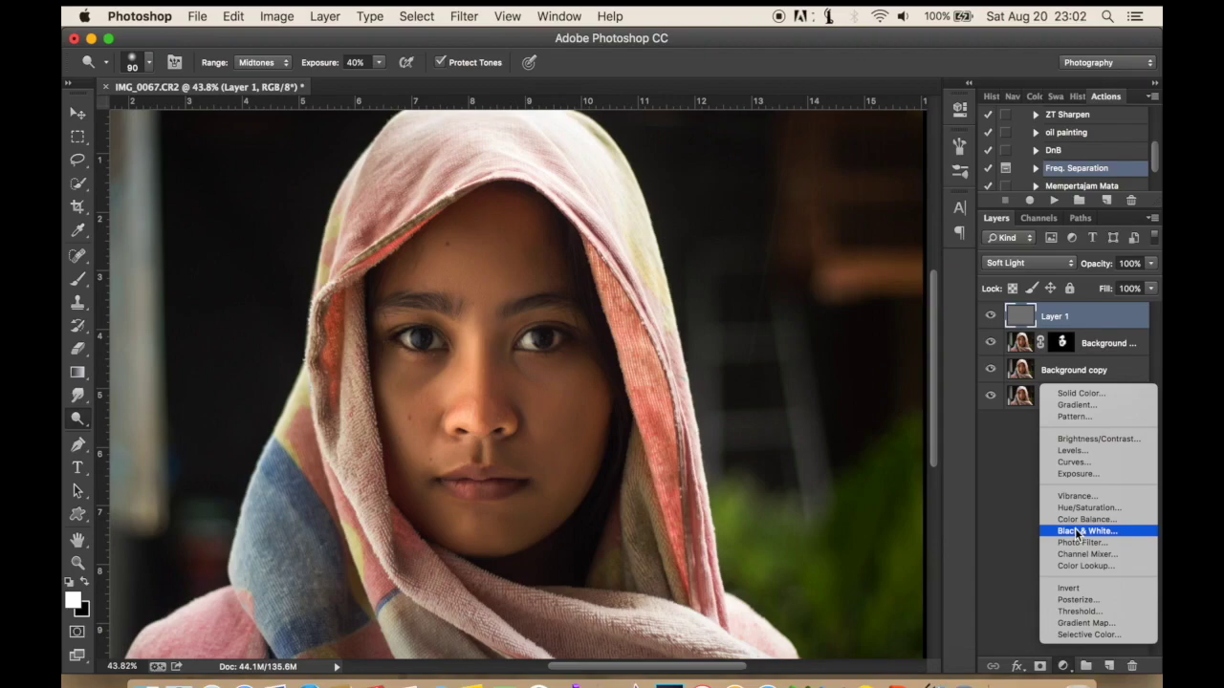
pyautogui.click(1085, 555)
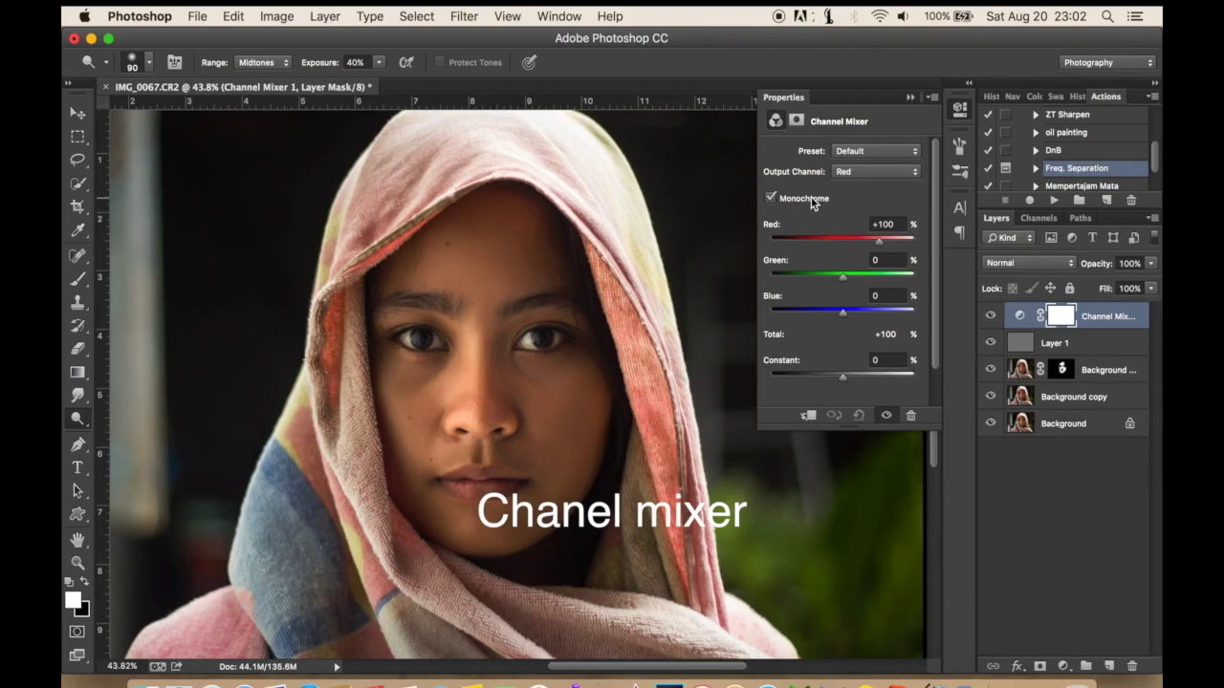
pyautogui.click(811, 199)
pyautogui.moveTo(831, 242); pyautogui.dragTo(813, 246)
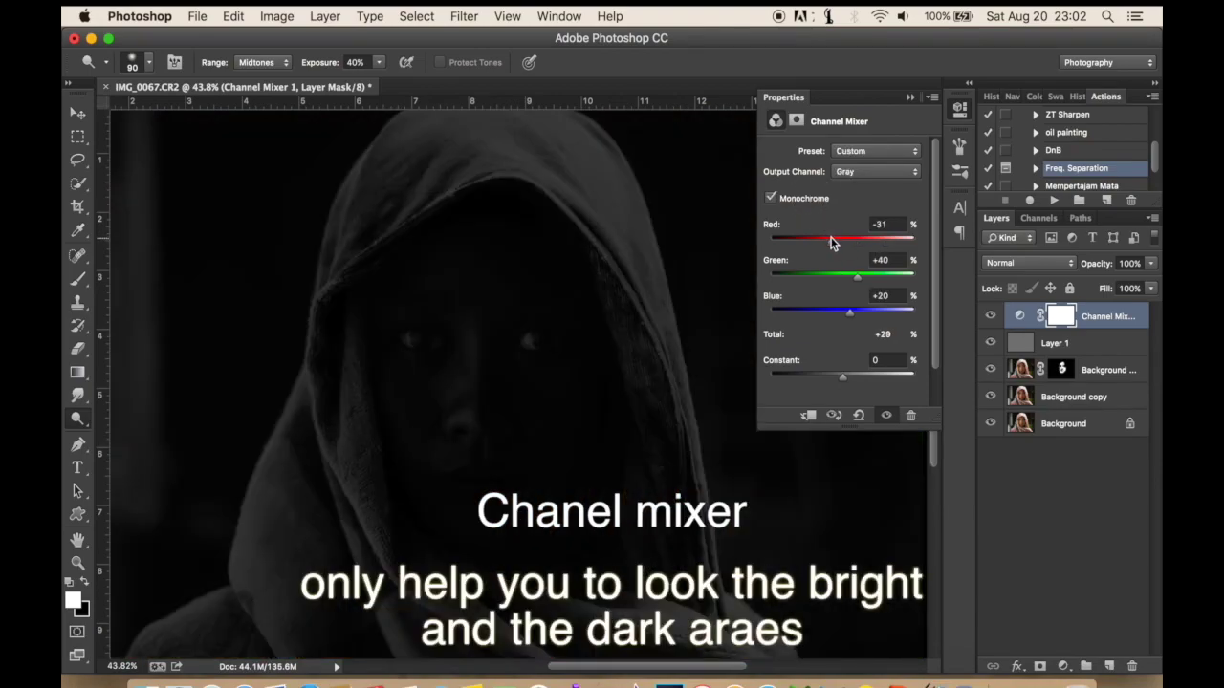
pyautogui.moveTo(847, 274); pyautogui.dragTo(906, 284)
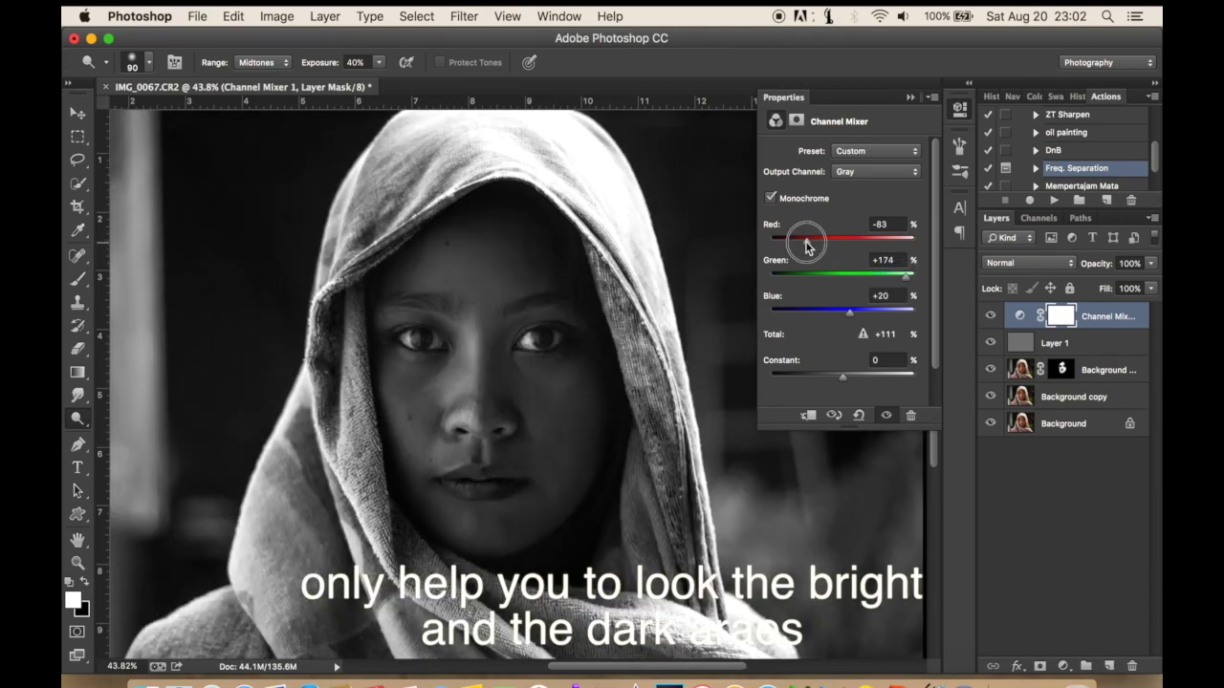
pyautogui.moveTo(805, 246); pyautogui.dragTo(807, 246)
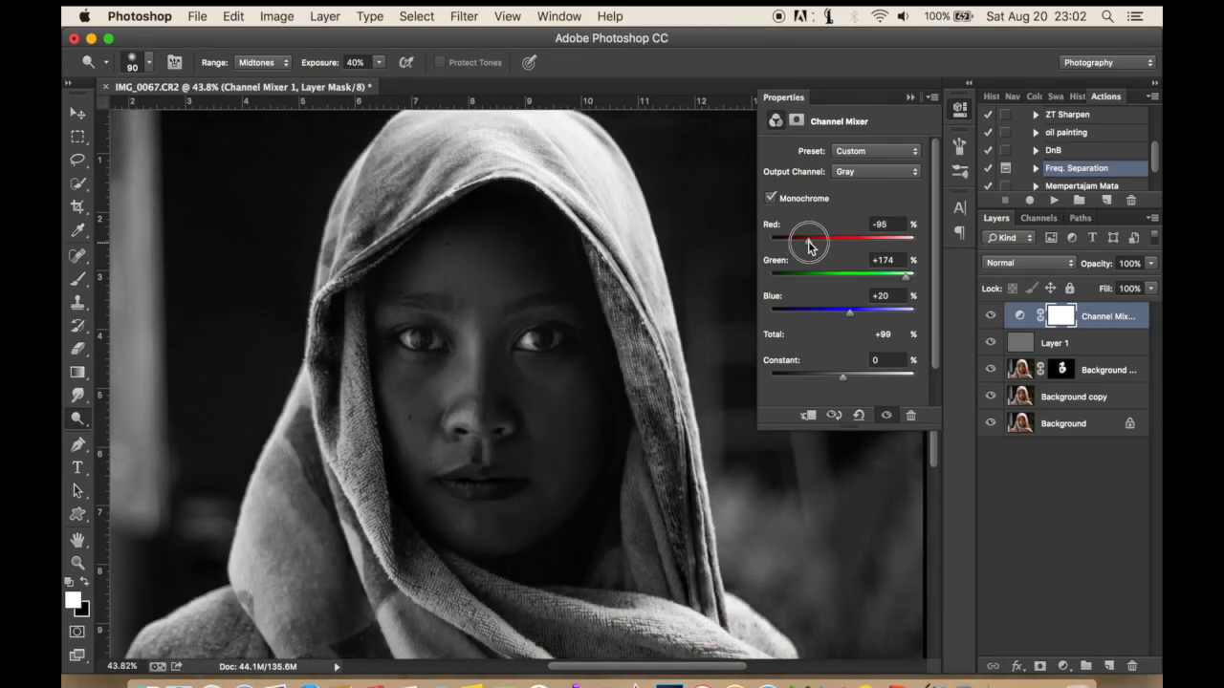
pyautogui.moveTo(808, 246); pyautogui.dragTo(801, 247)
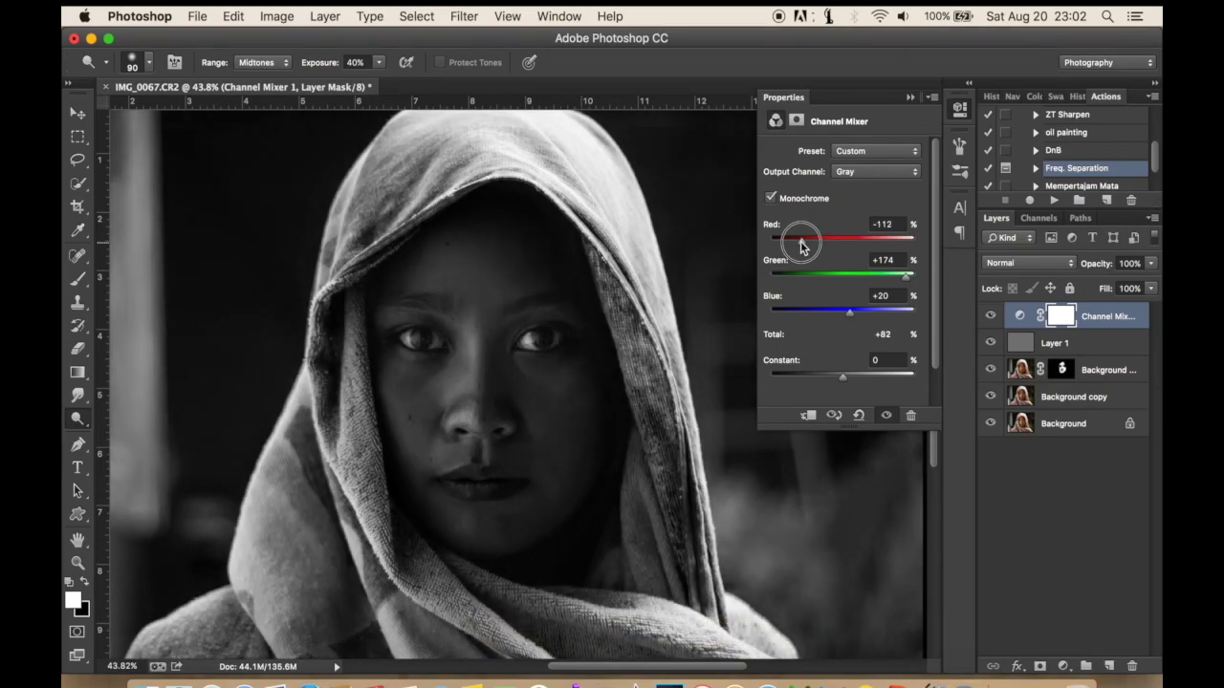
pyautogui.moveTo(903, 283); pyautogui.dragTo(924, 276)
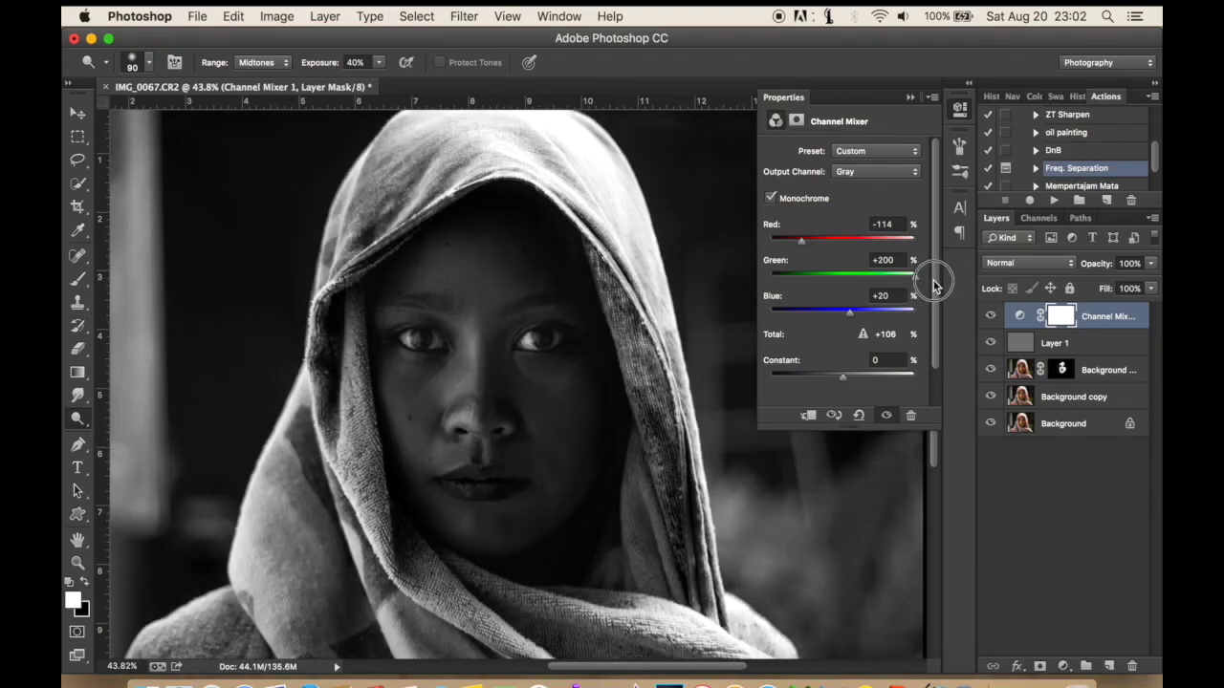
pyautogui.click(910, 97)
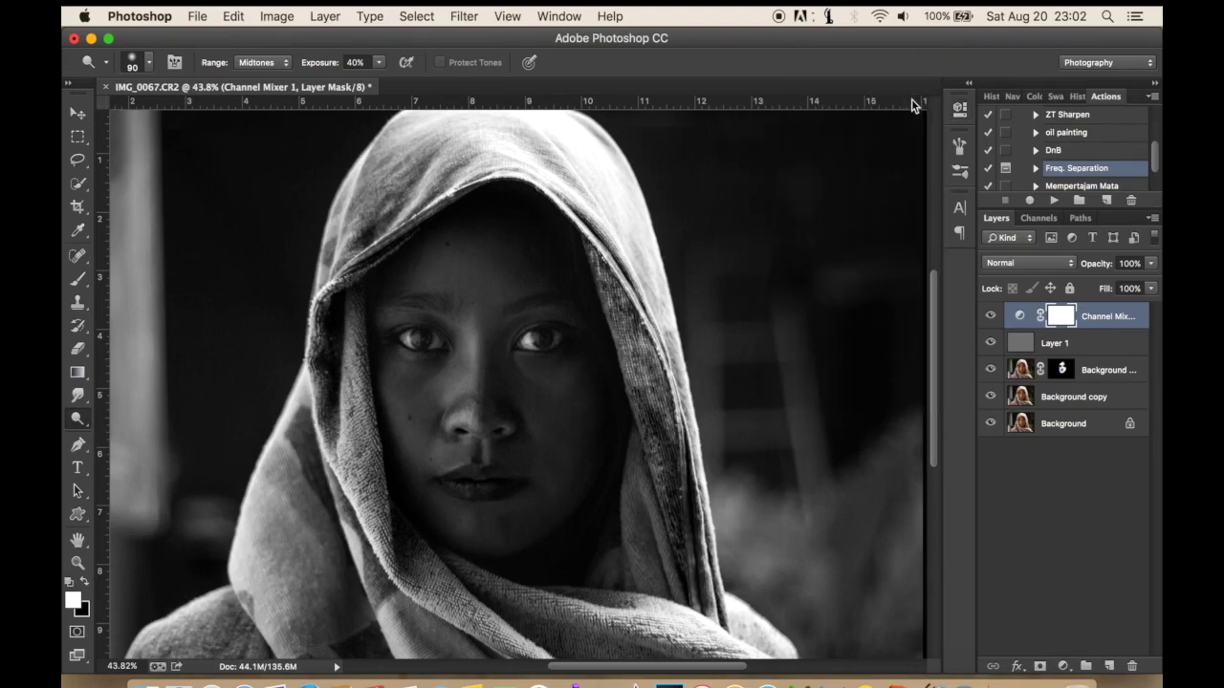
# Select the gray Soft Light layer and keep the Dodge tool set to Midtones
pyautogui.click(1035, 346)
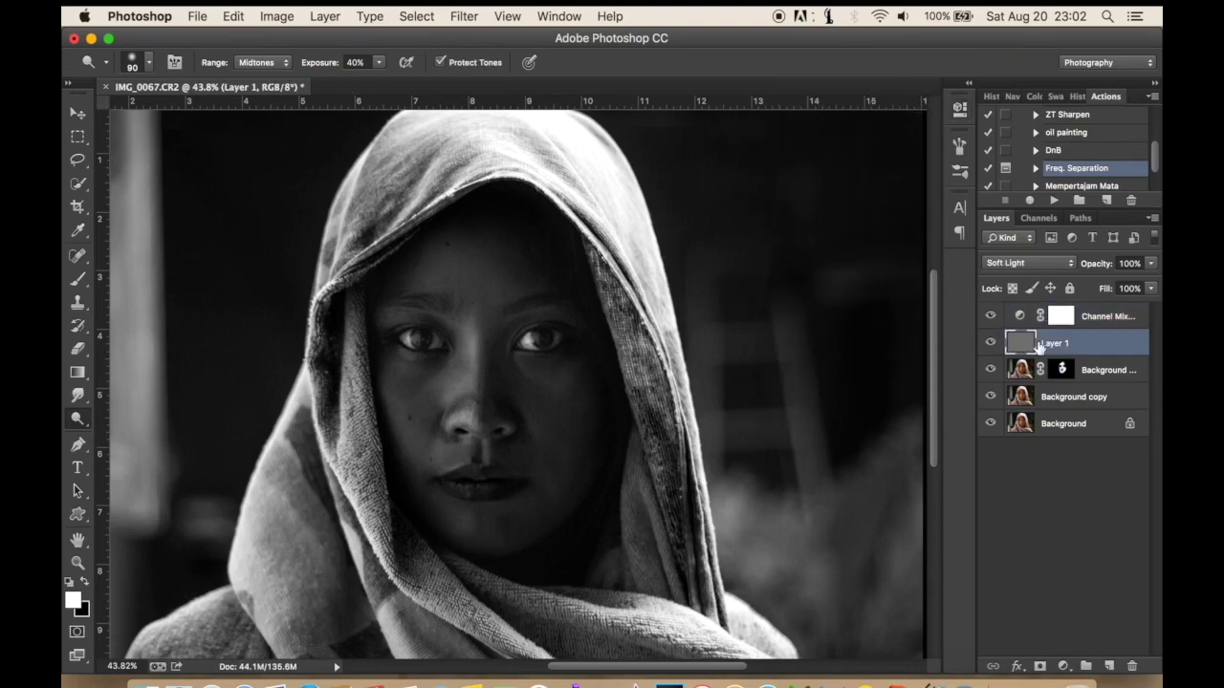
pyautogui.scroll(1, 459, 354)
pyautogui.scroll(1, 459, 354)
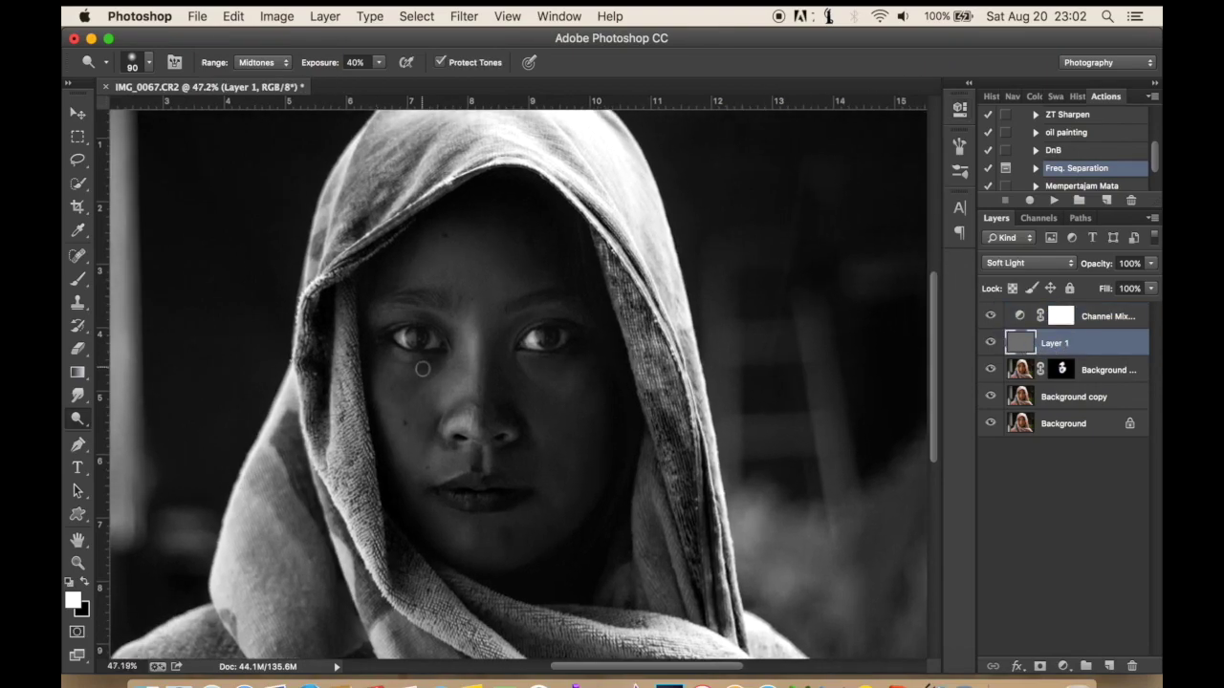
pyautogui.scroll(1, 468, 363)
pyautogui.scroll(1, 481, 352)
pyautogui.scroll(1, 459, 368)
pyautogui.scroll(1, 459, 368)
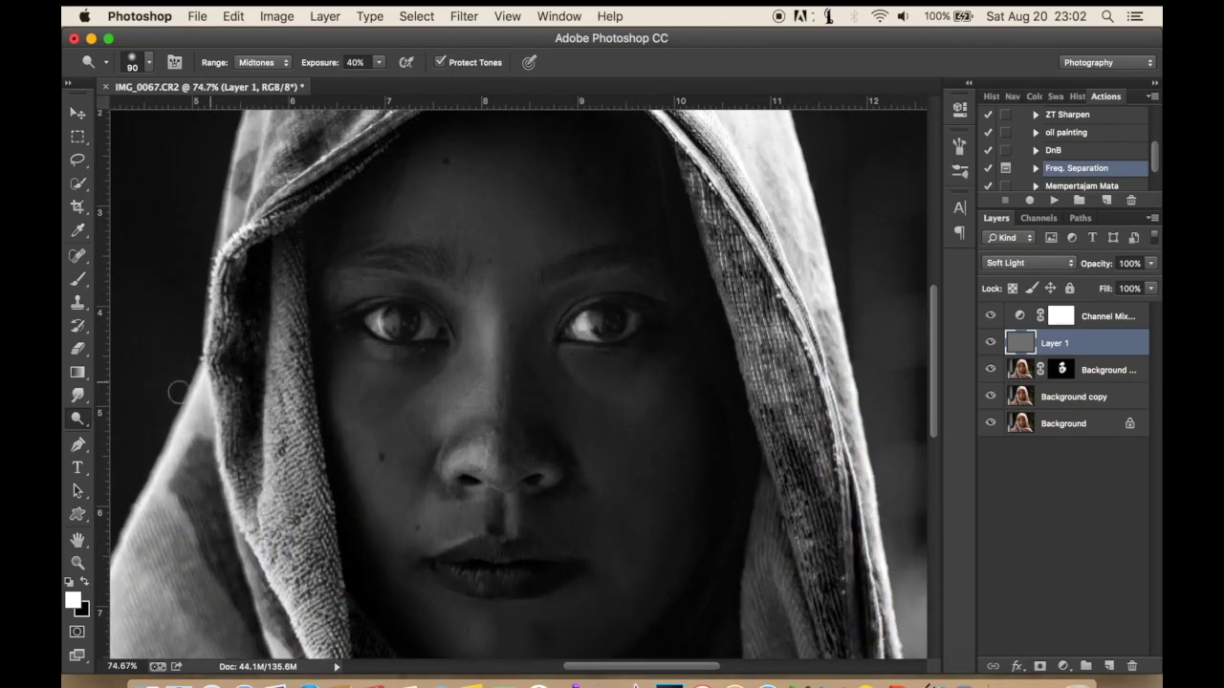
pyautogui.click(80, 420)
pyautogui.click(110, 413)
pyautogui.click(284, 65)
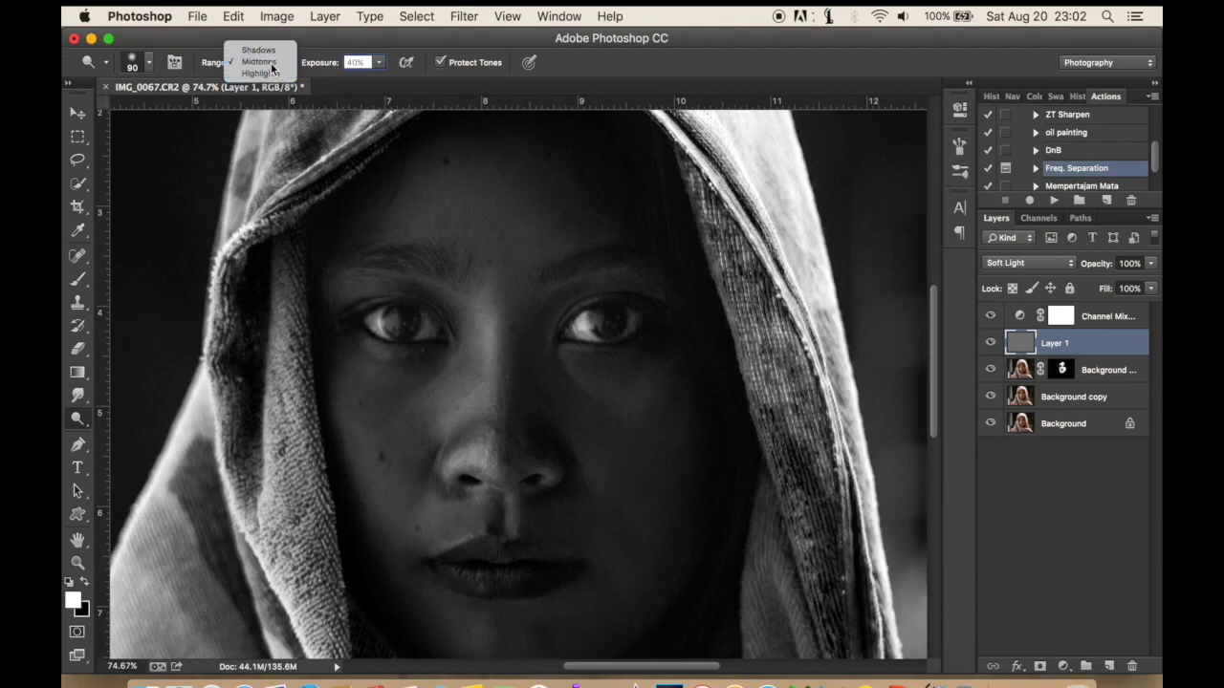
pyautogui.click(280, 68)
# Dodge the nose tip and nose bridge, then enlarge the dodge brush to 175
pyautogui.scroll(1, 487, 325)
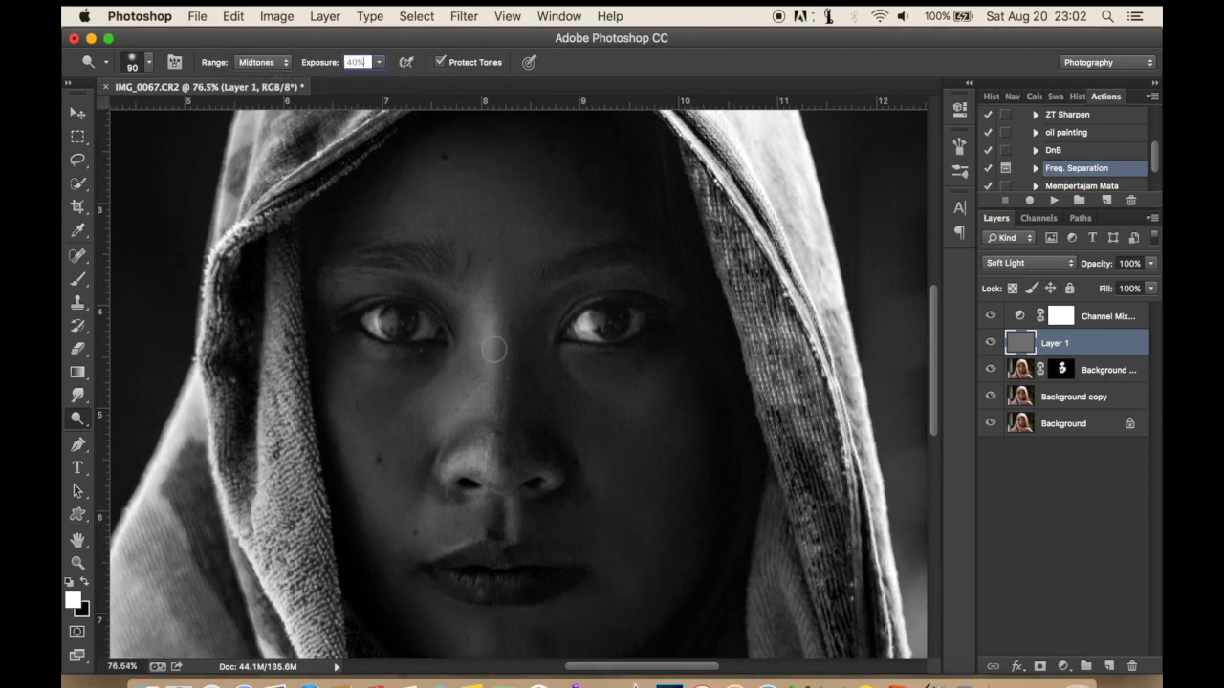
pyautogui.scroll(1, 489, 337)
pyautogui.scroll(-1, 493, 335)
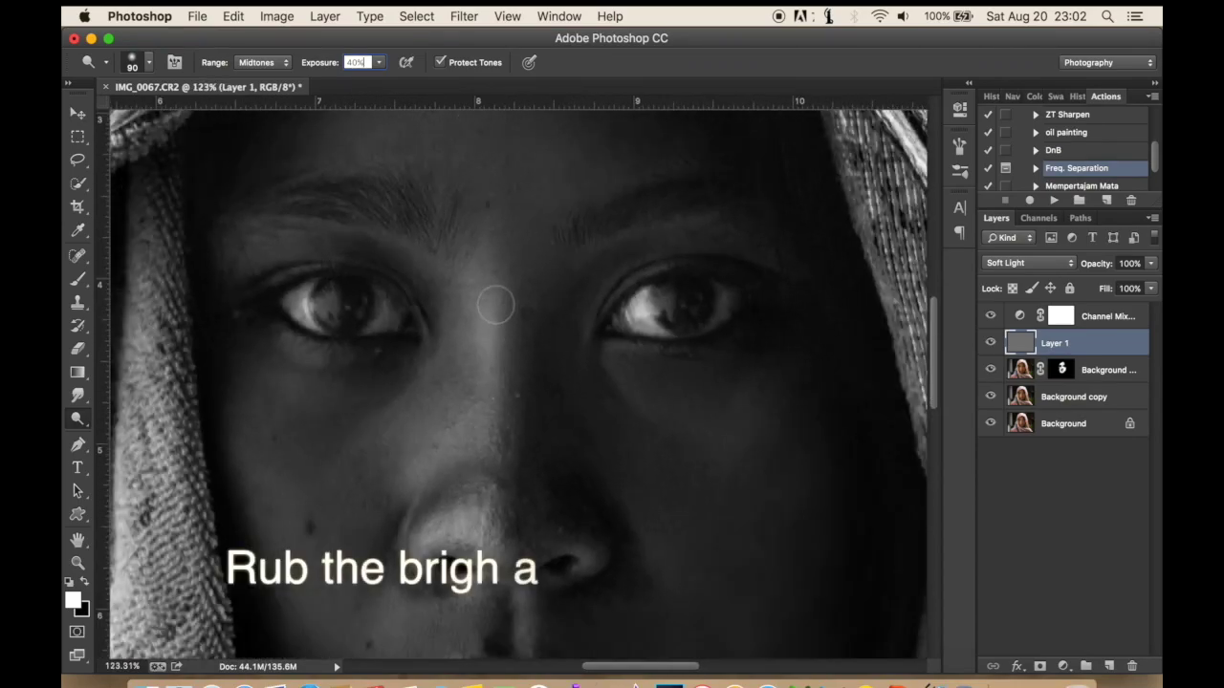
pyautogui.moveTo(489, 517); pyautogui.dragTo(492, 487)
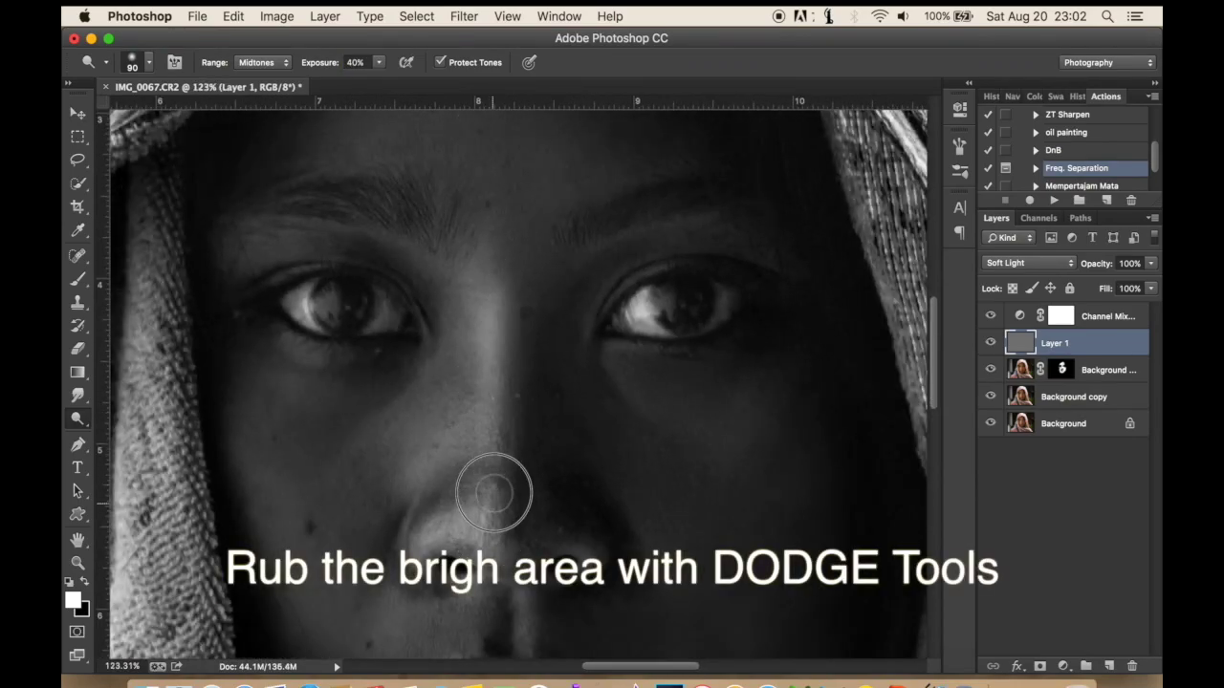
pyautogui.moveTo(506, 369)
pyautogui.mouseDown()
pyautogui.moveTo(498, 490)
pyautogui.moveTo(464, 506)
pyautogui.moveTo(533, 438)
pyautogui.mouseUp()
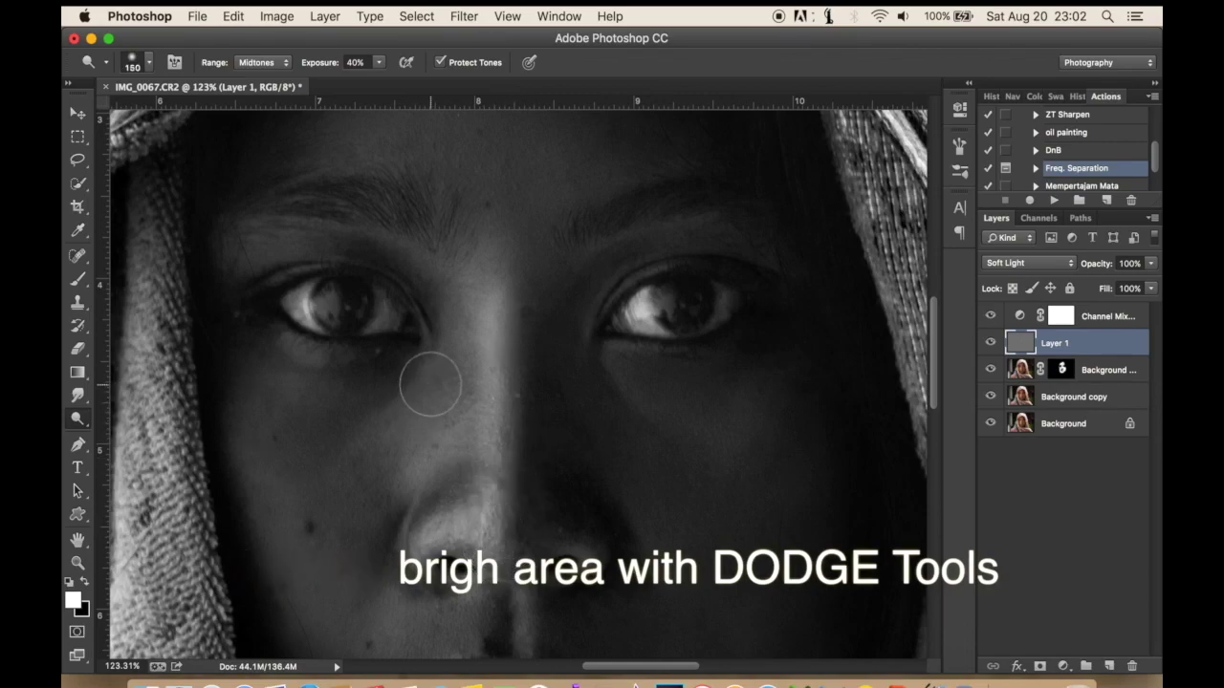
pyautogui.moveTo(417, 399)
pyautogui.mouseDown()
pyautogui.moveTo(450, 398)
pyautogui.moveTo(314, 391)
pyautogui.moveTo(259, 363)
pyautogui.moveTo(350, 396)
pyautogui.moveTo(396, 377)
pyautogui.moveTo(380, 396)
pyautogui.moveTo(290, 412)
pyautogui.moveTo(355, 439)
pyautogui.moveTo(390, 497)
pyautogui.moveTo(355, 437)
pyautogui.moveTo(266, 370)
pyautogui.moveTo(401, 391)
pyautogui.moveTo(344, 519)
pyautogui.moveTo(382, 493)
pyautogui.mouseUp()
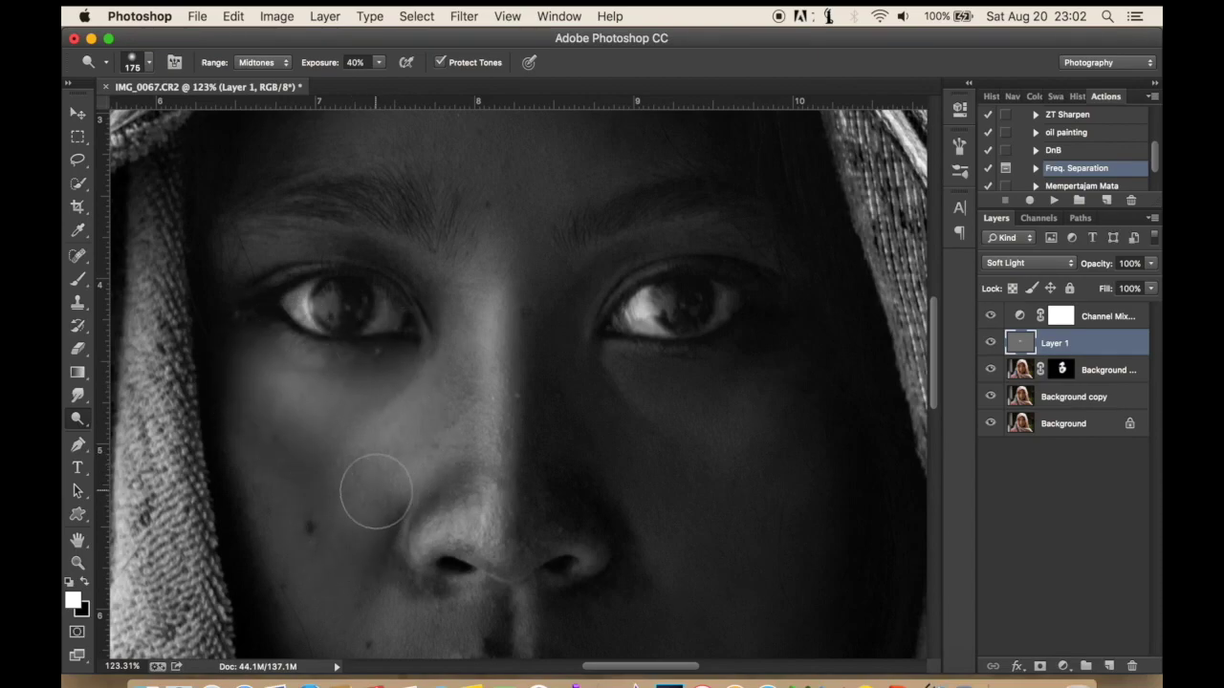
pyautogui.scroll(-5, 565, 433)
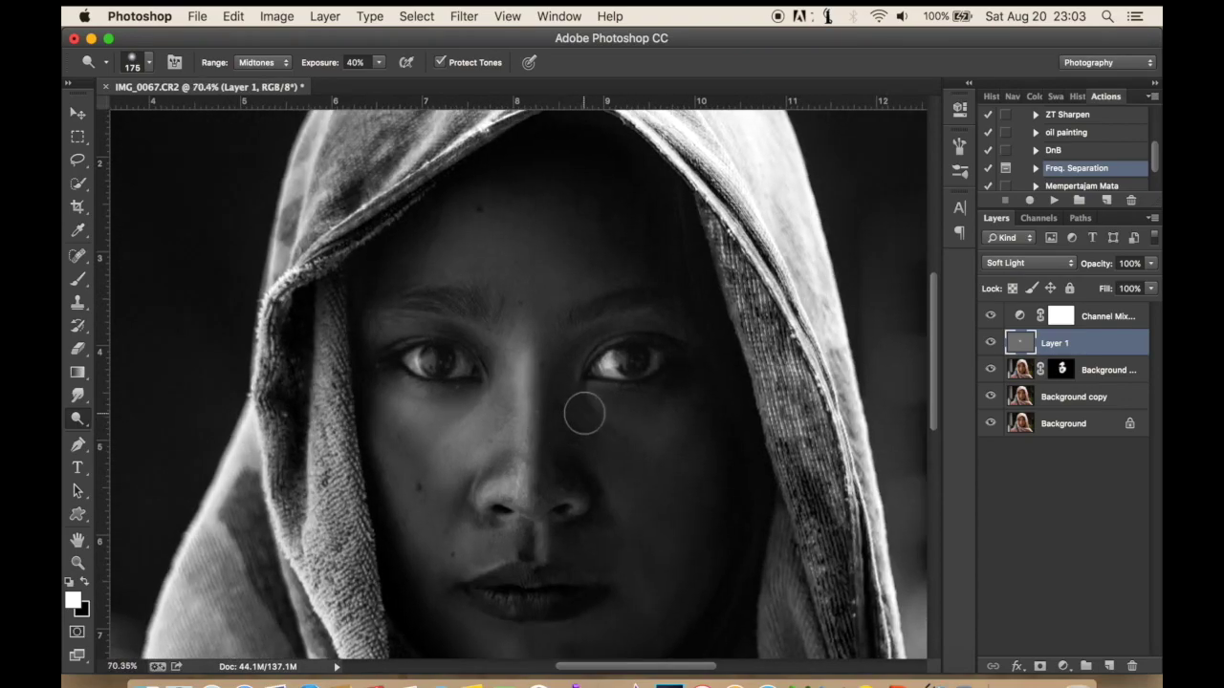
# With a larger brush, lighten both cheeks and the area below the nose
pyautogui.scroll(1, 566, 433)
pyautogui.press(']')
pyautogui.press(']')
pyautogui.moveTo(694, 398)
pyautogui.mouseDown()
pyautogui.moveTo(640, 424)
pyautogui.moveTo(584, 396)
pyautogui.moveTo(583, 408)
pyautogui.moveTo(606, 464)
pyautogui.moveTo(623, 469)
pyautogui.moveTo(703, 405)
pyautogui.mouseUp()
pyautogui.moveTo(634, 507)
pyautogui.mouseDown()
pyautogui.moveTo(617, 563)
pyautogui.moveTo(601, 560)
pyautogui.moveTo(652, 552)
pyautogui.mouseUp()
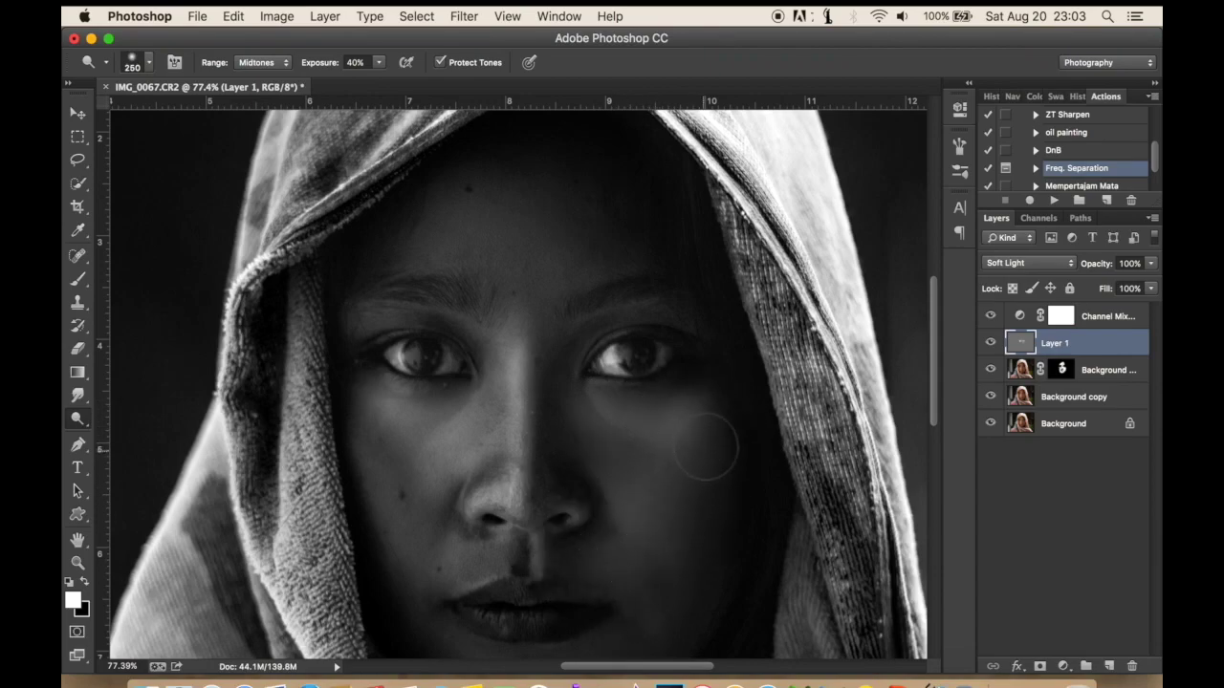
pyautogui.moveTo(439, 483)
pyautogui.mouseDown()
pyautogui.moveTo(424, 505)
pyautogui.moveTo(372, 423)
pyautogui.moveTo(429, 546)
pyautogui.moveTo(470, 559)
pyautogui.mouseUp()
# Shrink the brush to 175, brighten the chin, and fit the photo on screen
pyautogui.scroll(1, 469, 560)
pyautogui.press('[')
pyautogui.press('[')
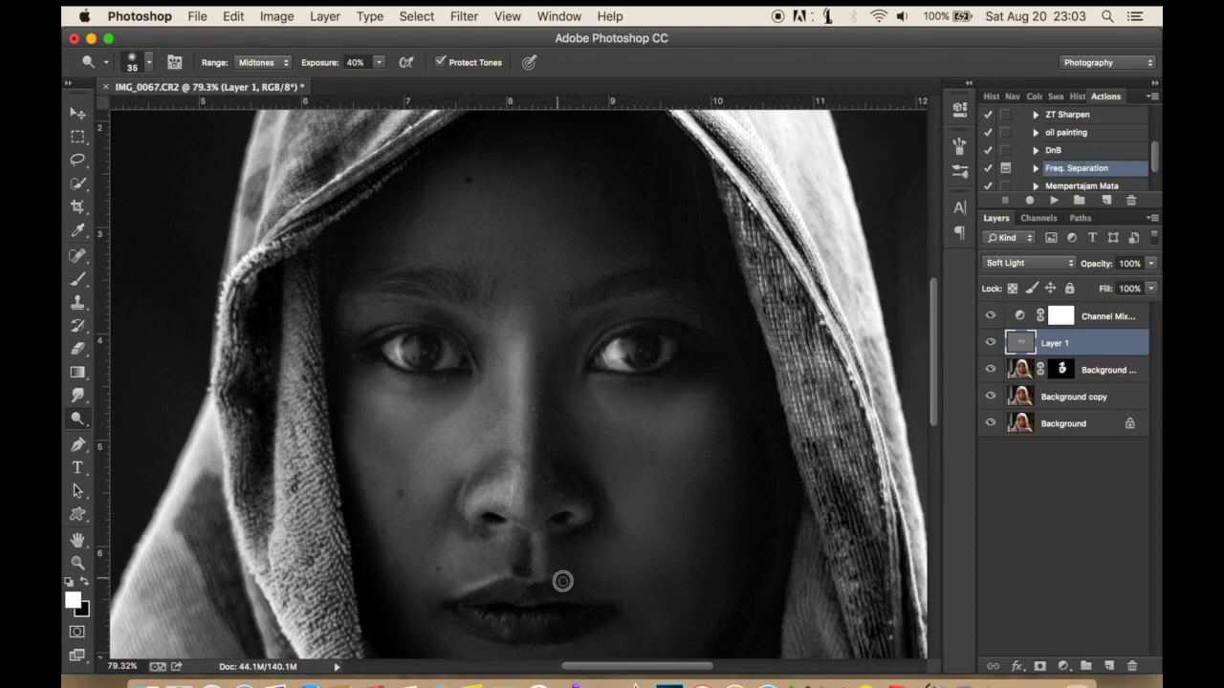
pyautogui.scroll(-1, 653, 561)
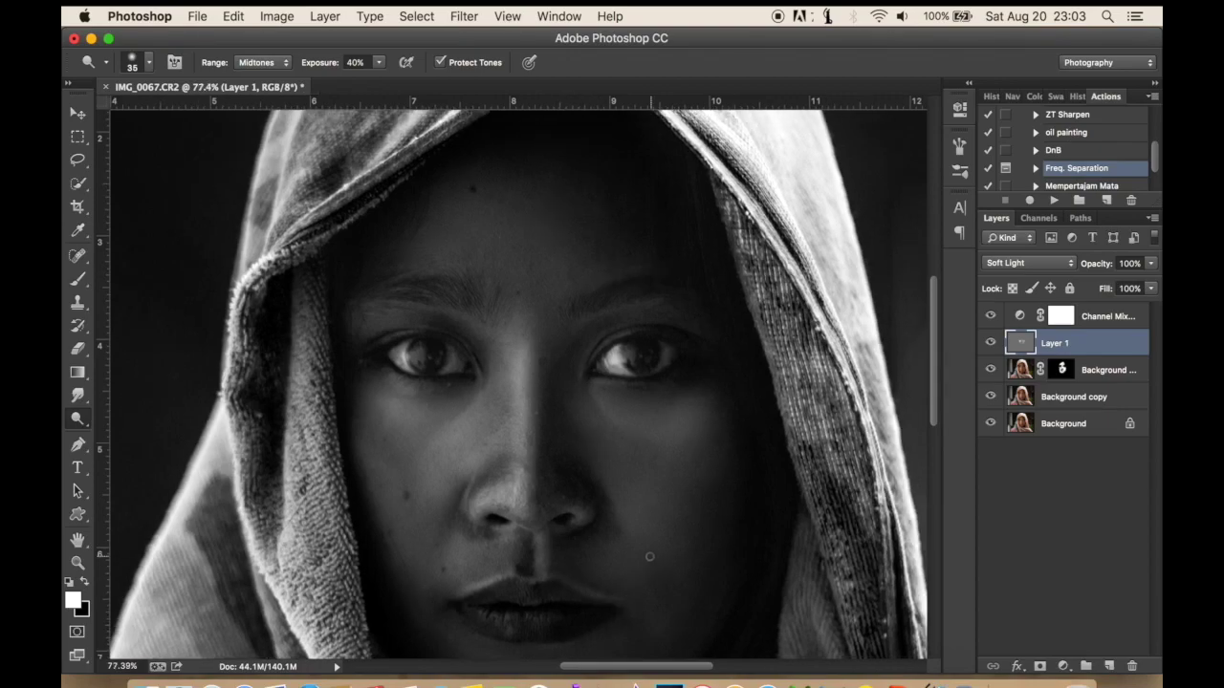
pyautogui.scroll(-2, 653, 561)
pyautogui.scroll(-1, 653, 561)
pyautogui.scroll(-1, 652, 561)
pyautogui.scroll(-1, 525, 455)
pyautogui.scroll(1, 526, 455)
pyautogui.scroll(2, 526, 455)
pyautogui.scroll(1, 526, 455)
pyautogui.scroll(1, 526, 455)
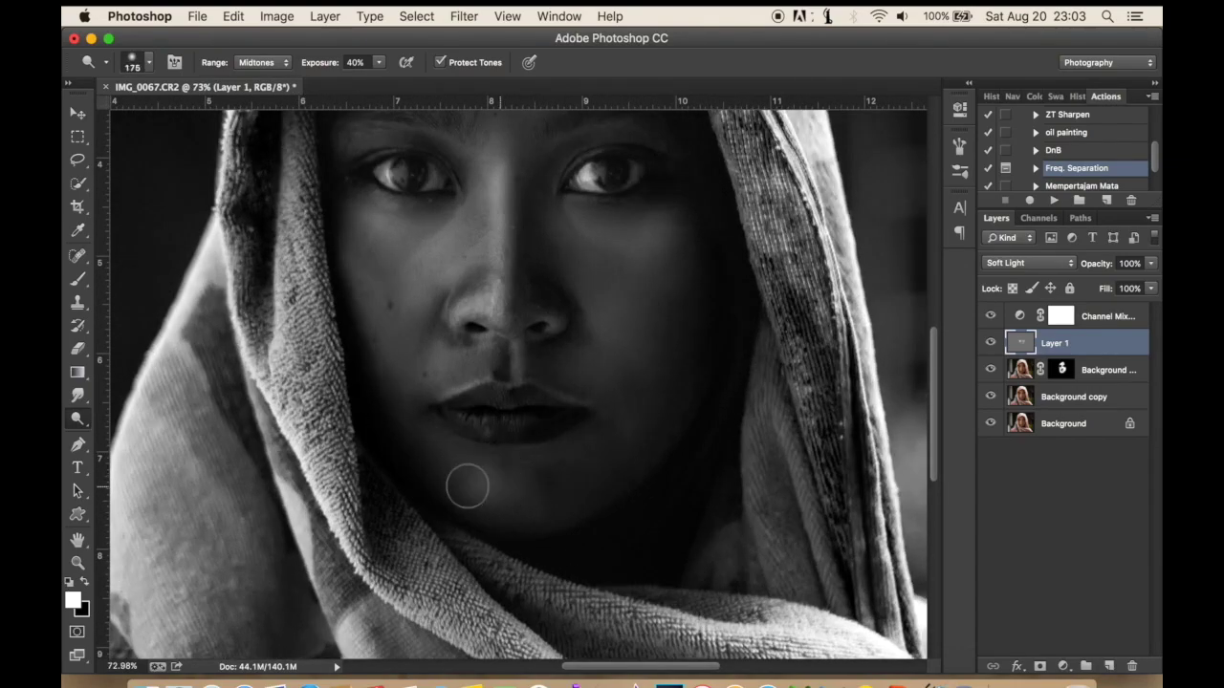
pyautogui.moveTo(480, 488); pyautogui.dragTo(580, 467)
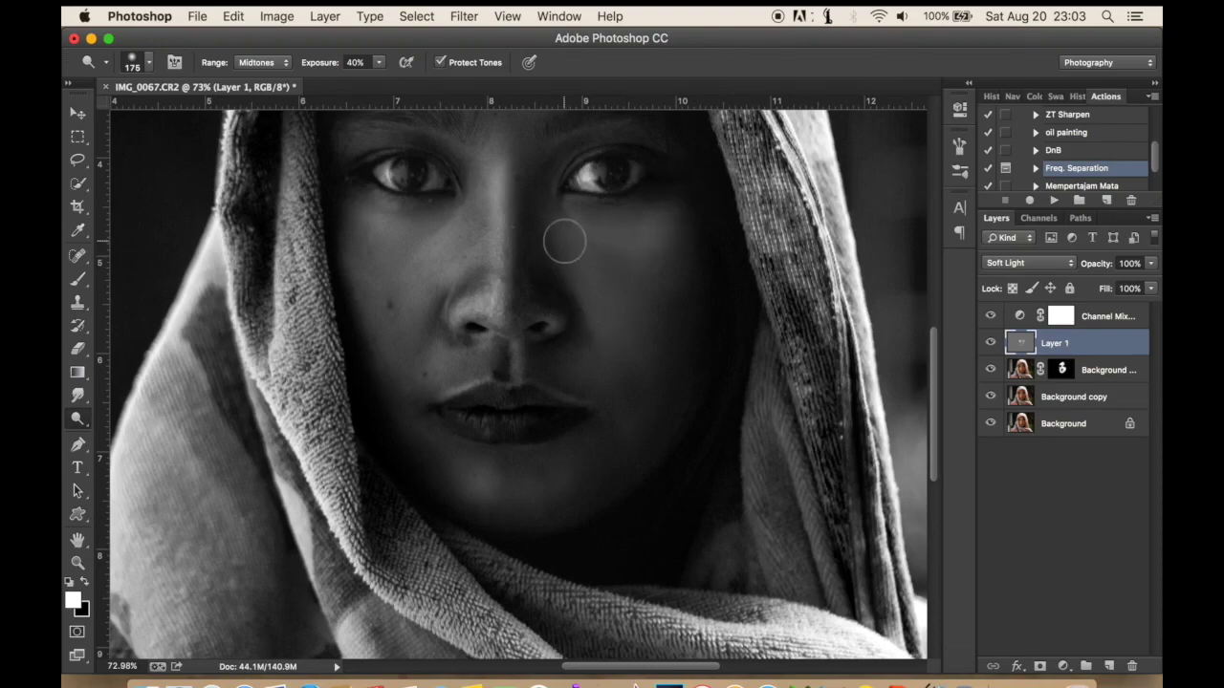
pyautogui.scroll(-3, 564, 243)
pyautogui.press('super+0')
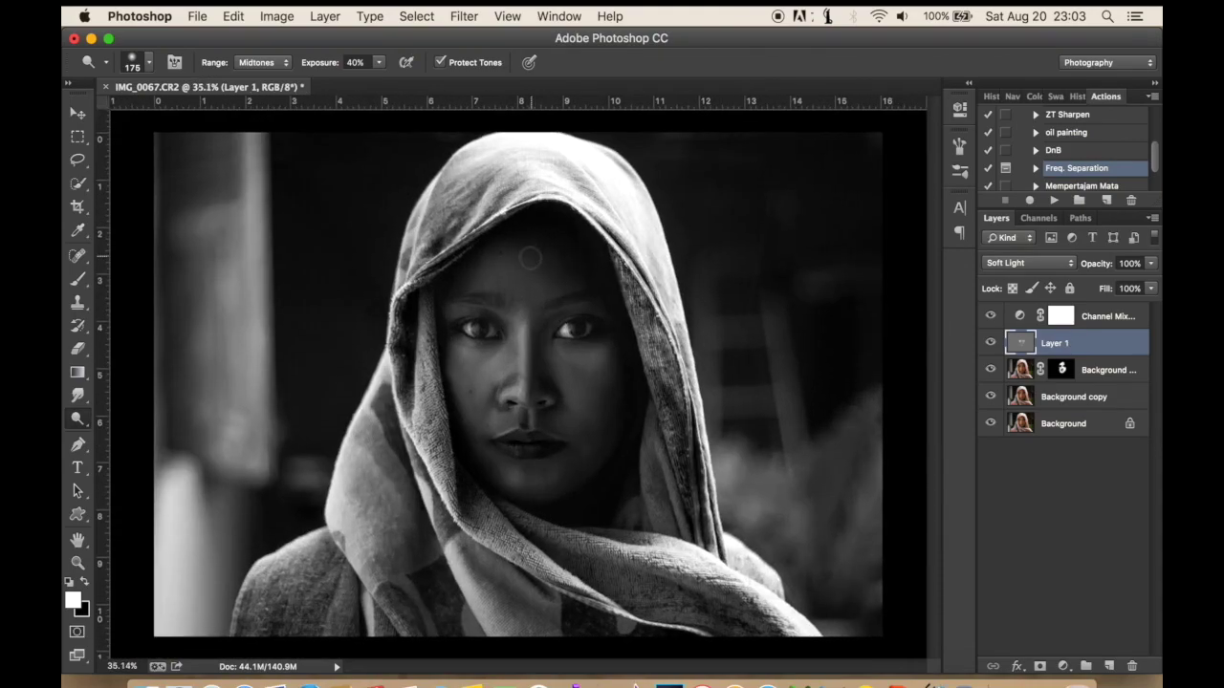
# Enlarge the dodge brush to 500 and brighten the scarf folds below the chin
pyautogui.scroll(2, 530, 256)
pyautogui.moveTo(525, 268); pyautogui.dragTo(525, 252)
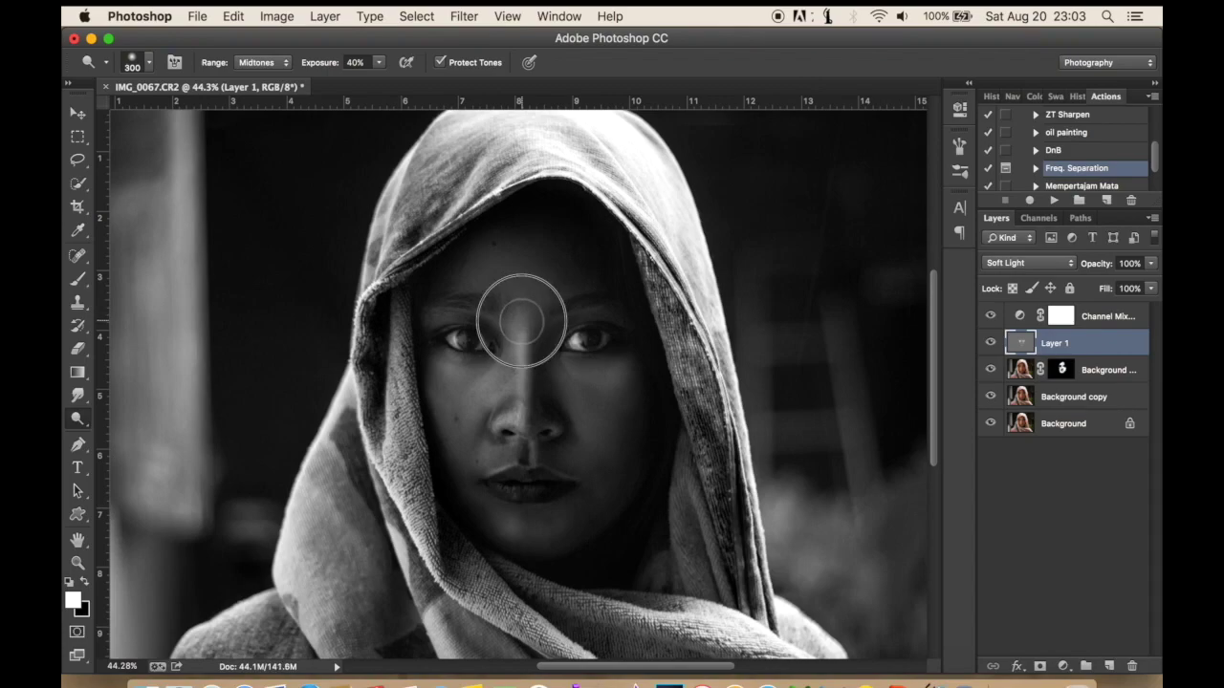
pyautogui.moveTo(535, 219); pyautogui.dragTo(519, 273)
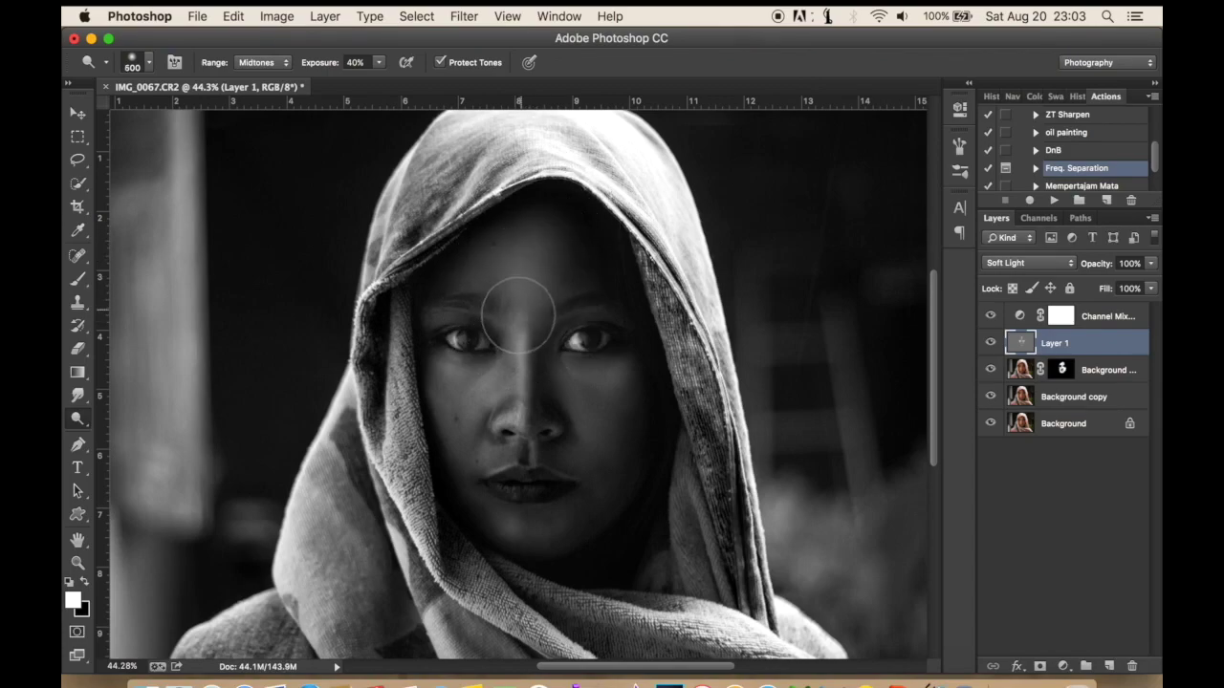
pyautogui.scroll(-5, 547, 229)
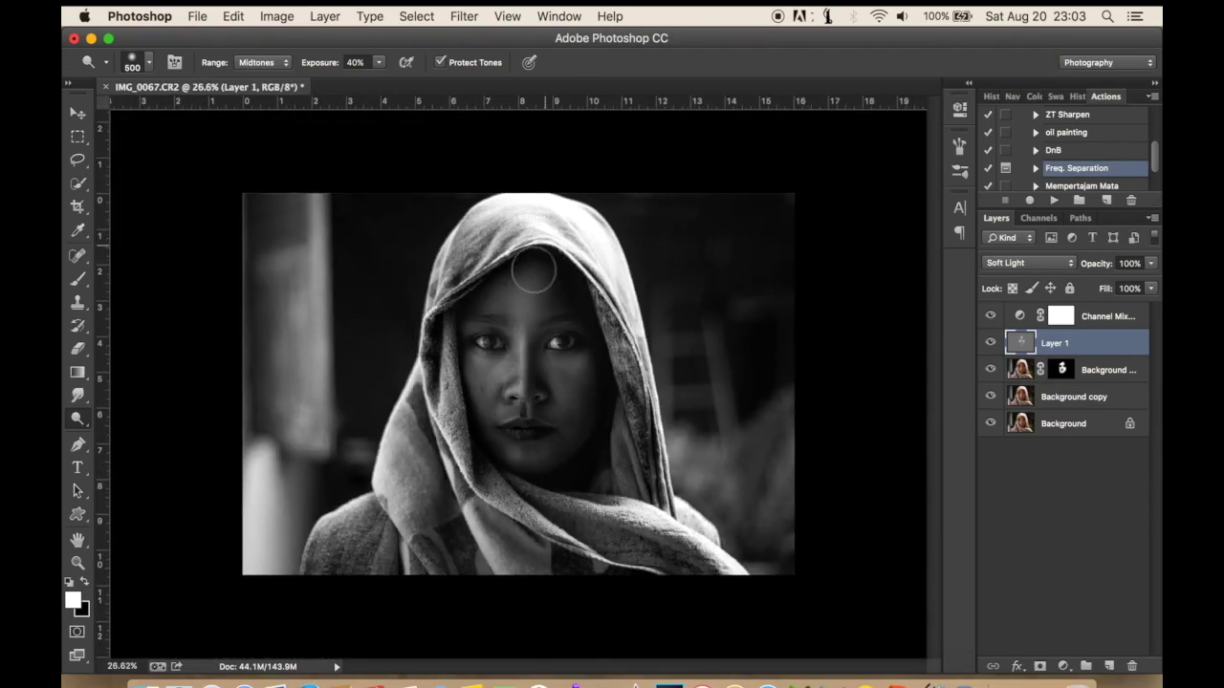
pyautogui.scroll(-2, 523, 322)
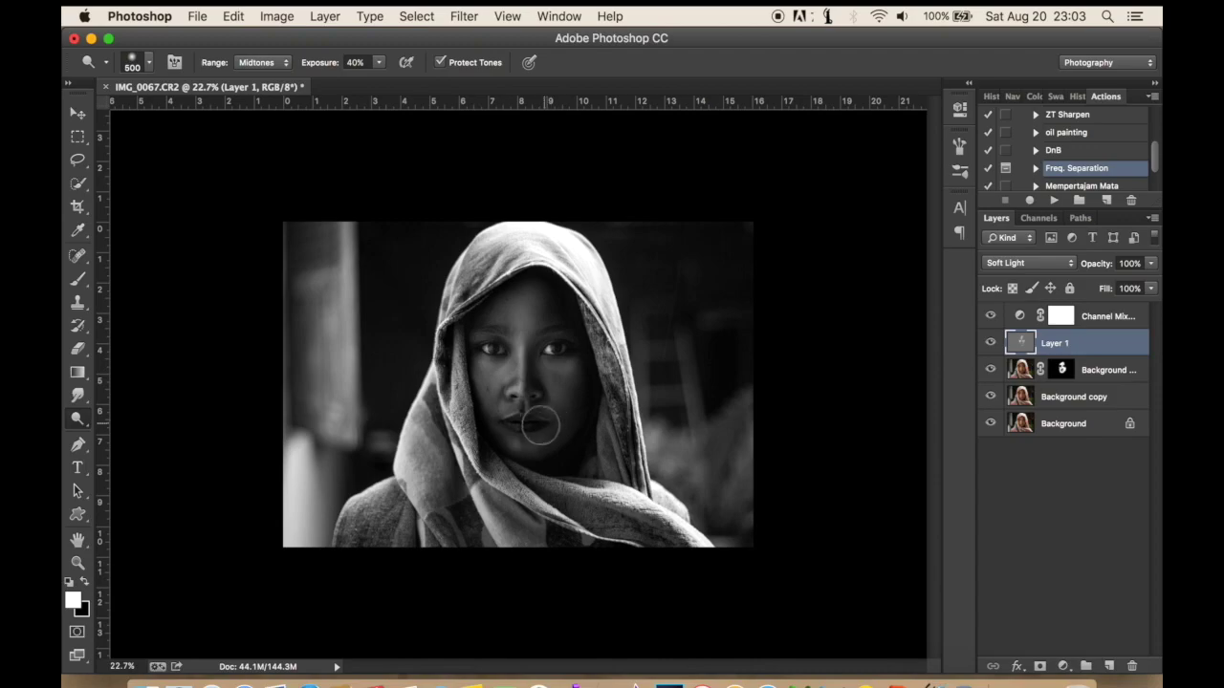
pyautogui.scroll(2, 491, 345)
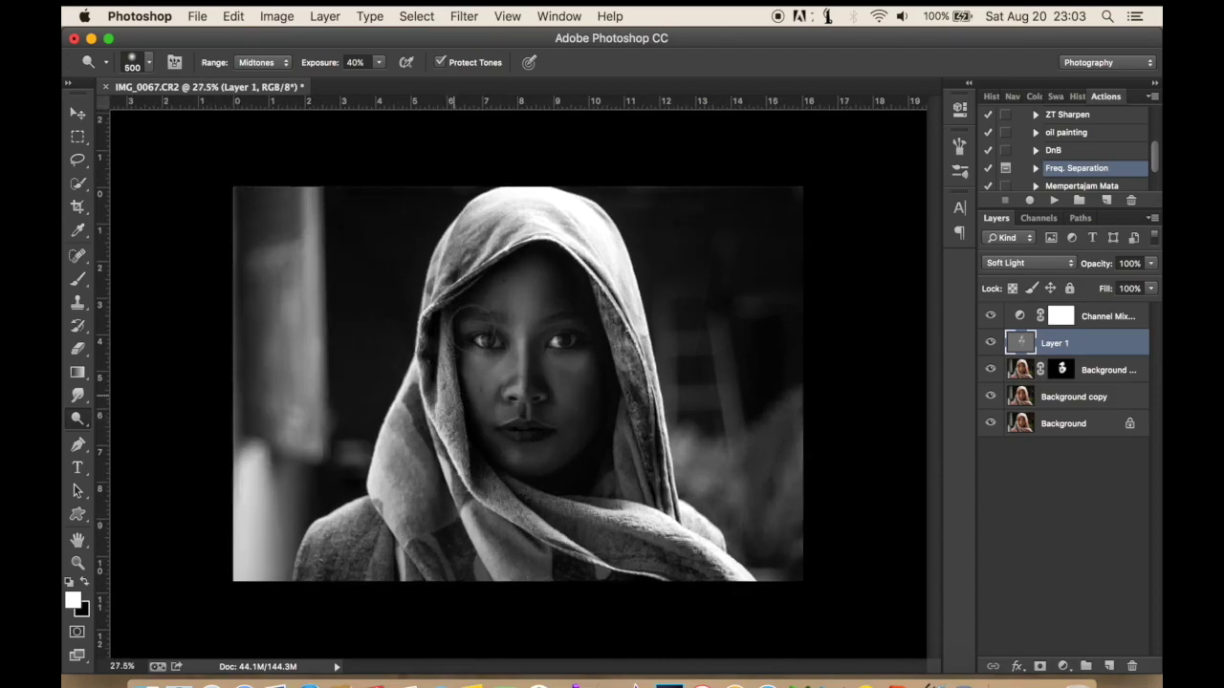
pyautogui.scroll(3, 491, 345)
pyautogui.scroll(5, 491, 345)
pyautogui.scroll(-1, 459, 315)
pyautogui.scroll(-3, 451, 341)
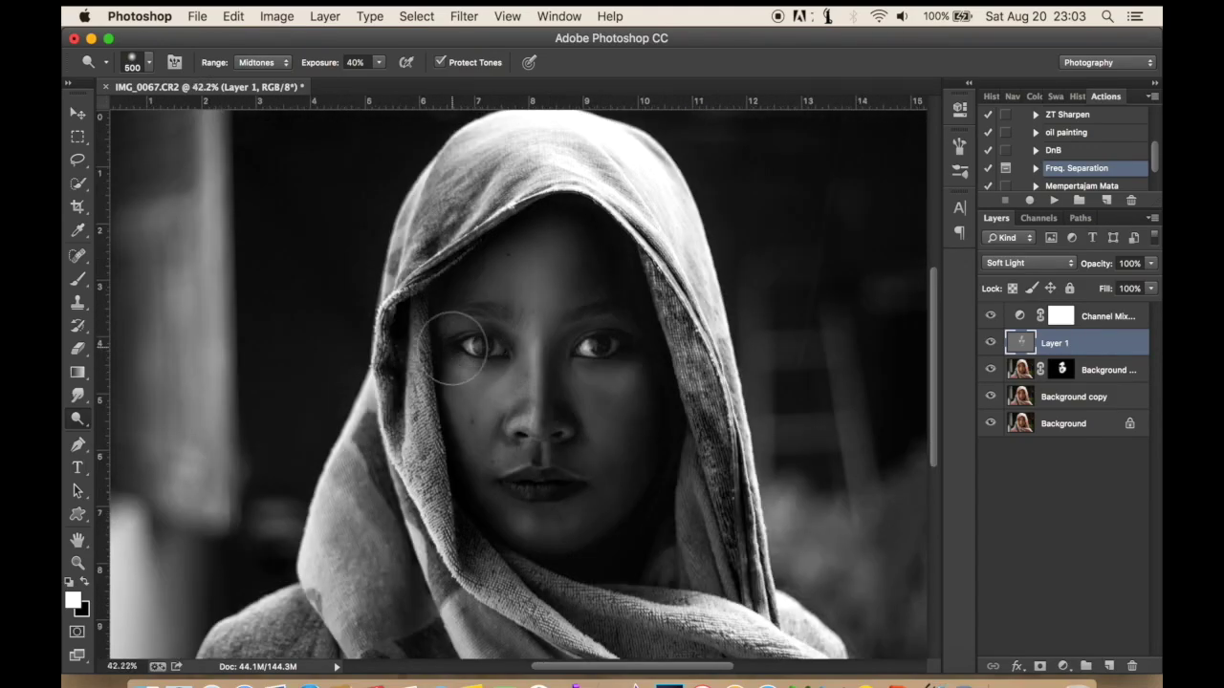
pyautogui.scroll(-2, 437, 369)
pyautogui.scroll(-1, 423, 380)
pyautogui.scroll(-1, 423, 380)
pyautogui.scroll(3, 472, 453)
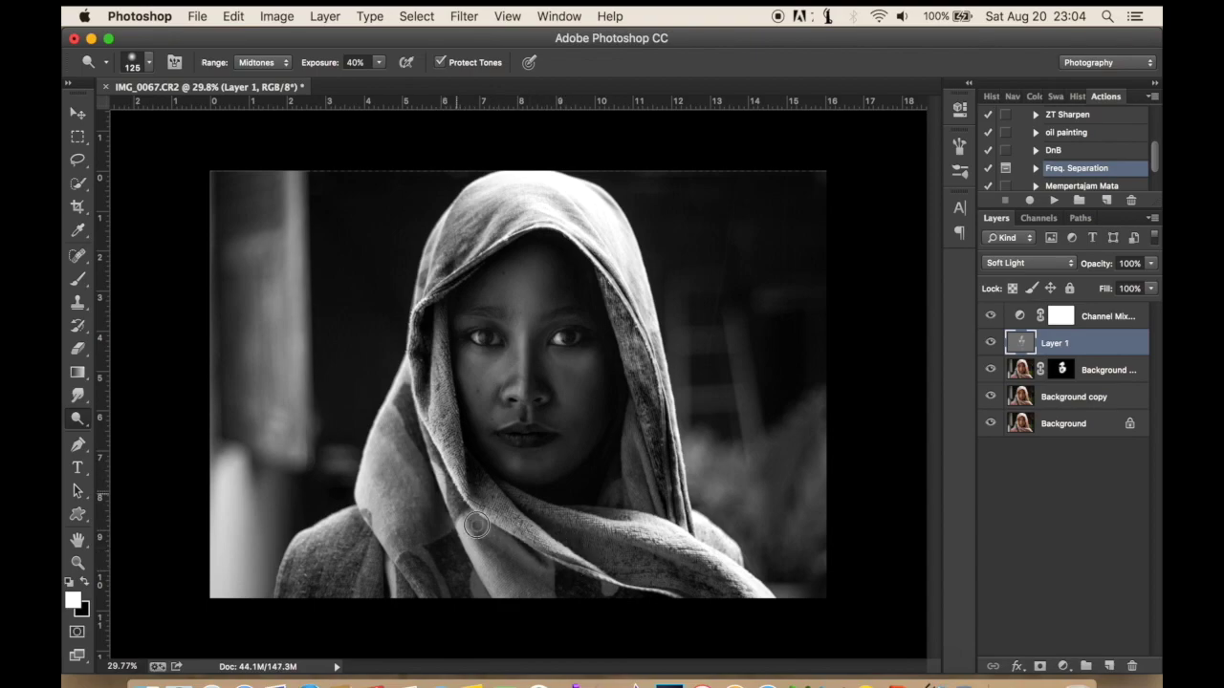
pyautogui.moveTo(465, 520); pyautogui.dragTo(509, 614)
pyautogui.moveTo(485, 535); pyautogui.dragTo(531, 559)
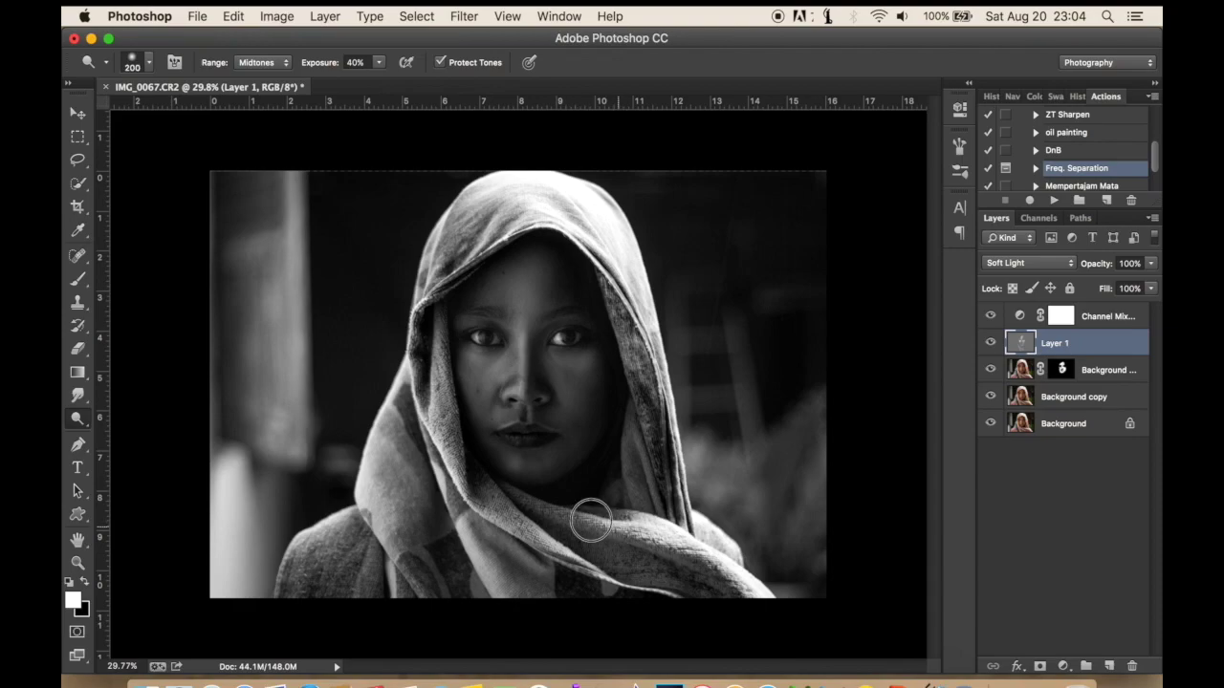
# Brighten the scarf right of the face, then left of it with a 250 brush
pyautogui.moveTo(700, 554); pyautogui.dragTo(707, 590)
pyautogui.moveTo(619, 355); pyautogui.dragTo(639, 367)
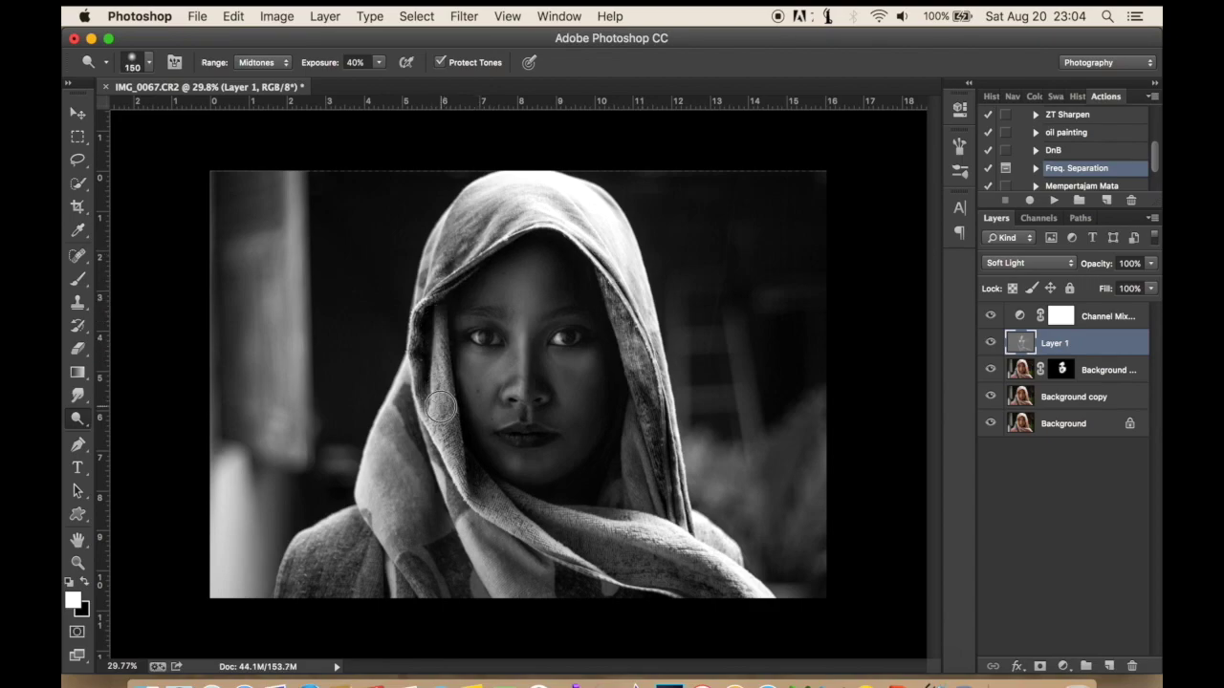
pyautogui.press(']')
pyautogui.moveTo(367, 490); pyautogui.dragTo(405, 559)
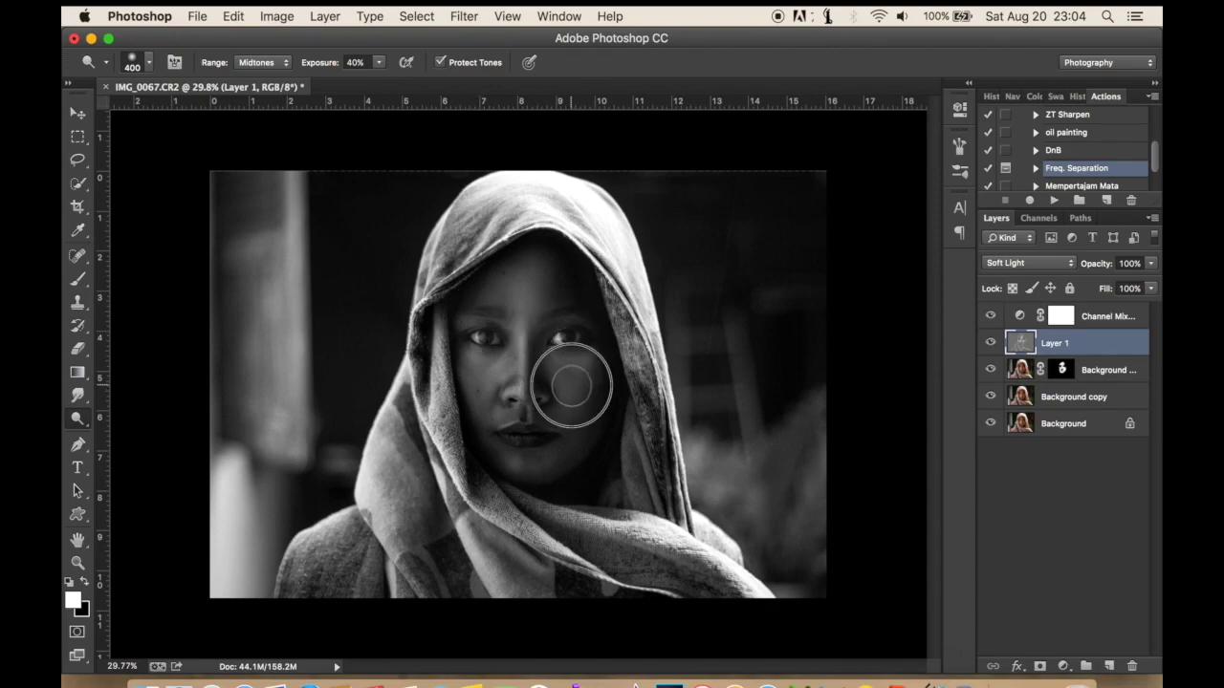
pyautogui.scroll(-2, 559, 309)
pyautogui.scroll(2, 558, 308)
# Zoom in, shrink the dodge brush to 45 and brighten the iris
pyautogui.scroll(2, 573, 322)
pyautogui.scroll(3, 590, 350)
pyautogui.scroll(3, 601, 343)
pyautogui.scroll(2, 607, 342)
pyautogui.press('[')
pyautogui.press('[')
pyautogui.press('[')
pyautogui.press('[')
pyautogui.press('[')
pyautogui.press('[')
pyautogui.press('[')
pyautogui.press('[')
pyautogui.moveTo(627, 338)
pyautogui.mouseDown()
pyautogui.moveTo(619, 330)
pyautogui.moveTo(606, 382)
pyautogui.moveTo(622, 374)
pyautogui.moveTo(640, 333)
pyautogui.moveTo(574, 395)
pyautogui.moveTo(546, 401)
pyautogui.moveTo(491, 374)
pyautogui.mouseUp()
pyautogui.scroll(-1, 353, 335)
pyautogui.scroll(-3, 353, 335)
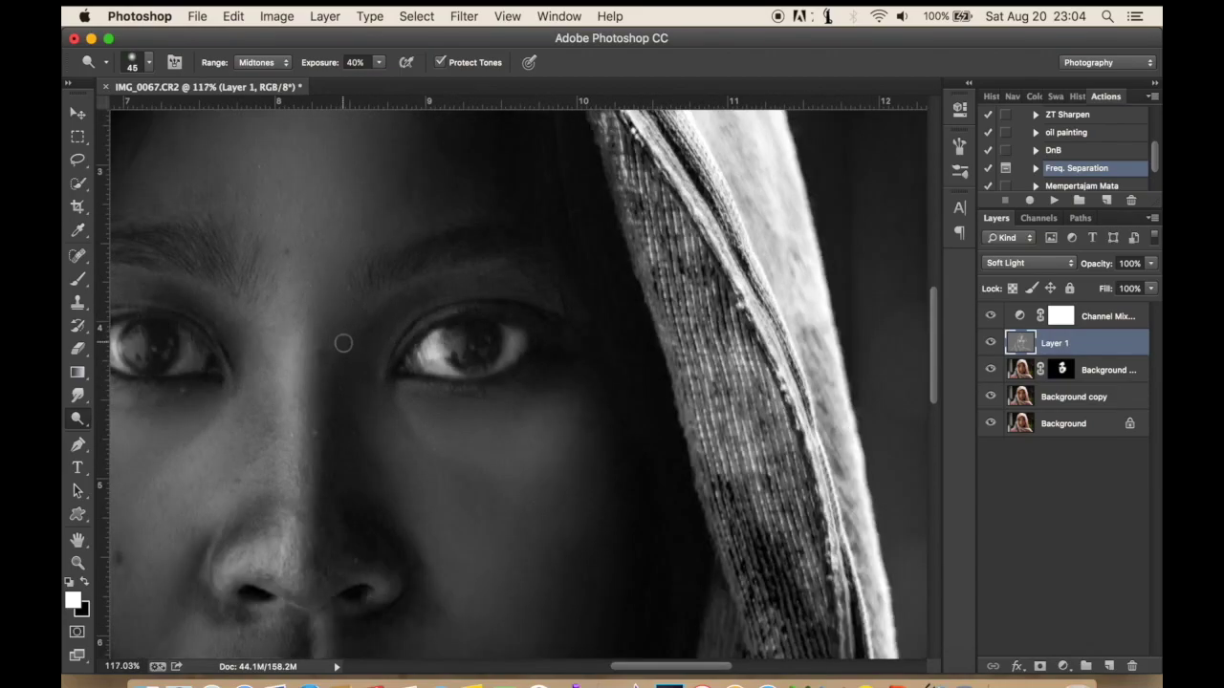
# Bring both eyes into view, reset the brush to 300 and hide Channel Mixer 1
pyautogui.moveTo(336, 345); pyautogui.dragTo(628, 355)
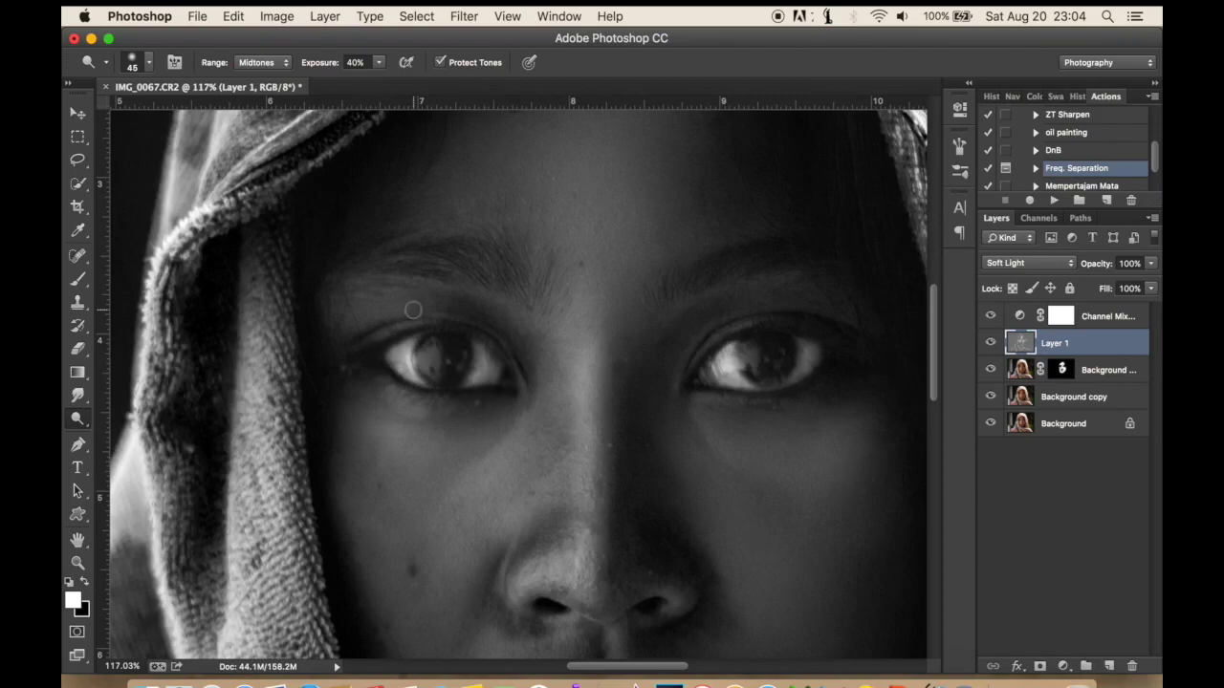
pyautogui.scroll(-5, 412, 311)
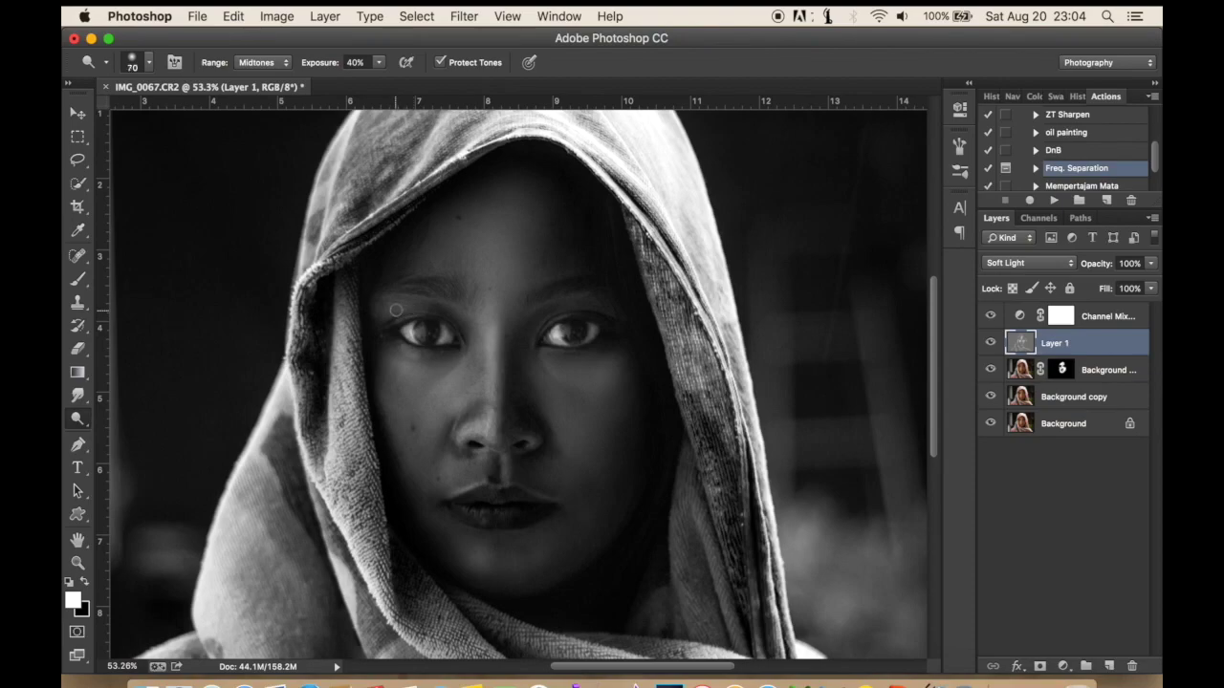
pyautogui.press(']')
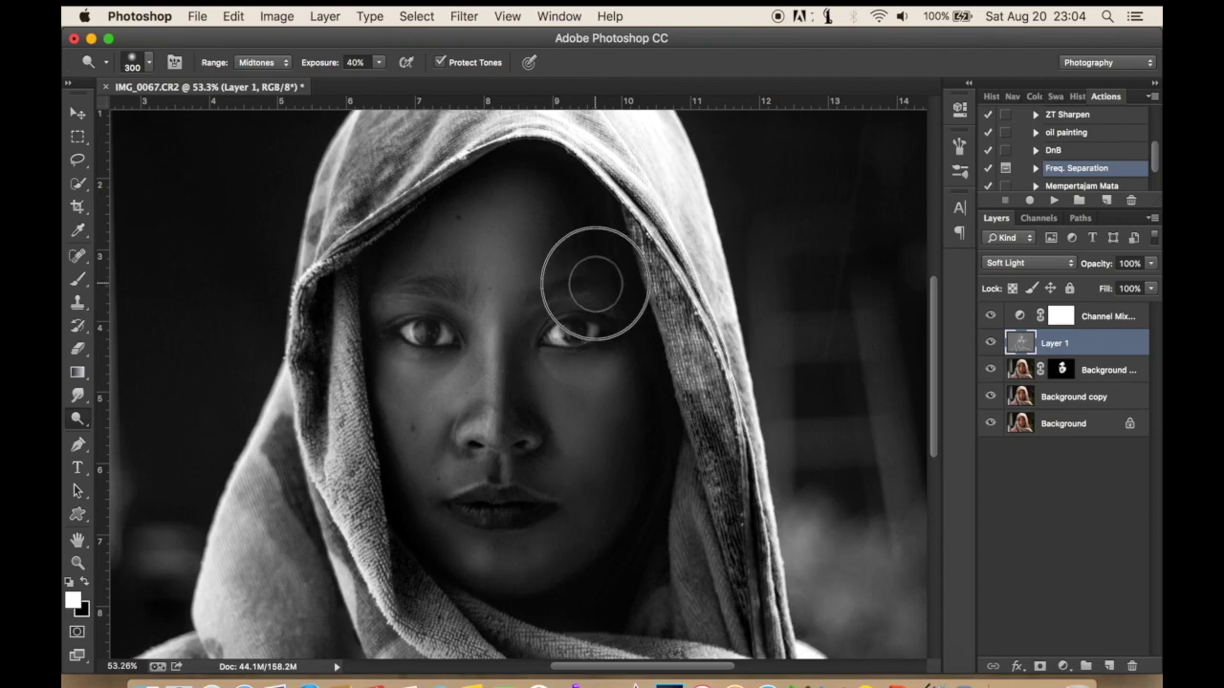
pyautogui.scroll(-2, 535, 244)
pyautogui.scroll(-2, 537, 249)
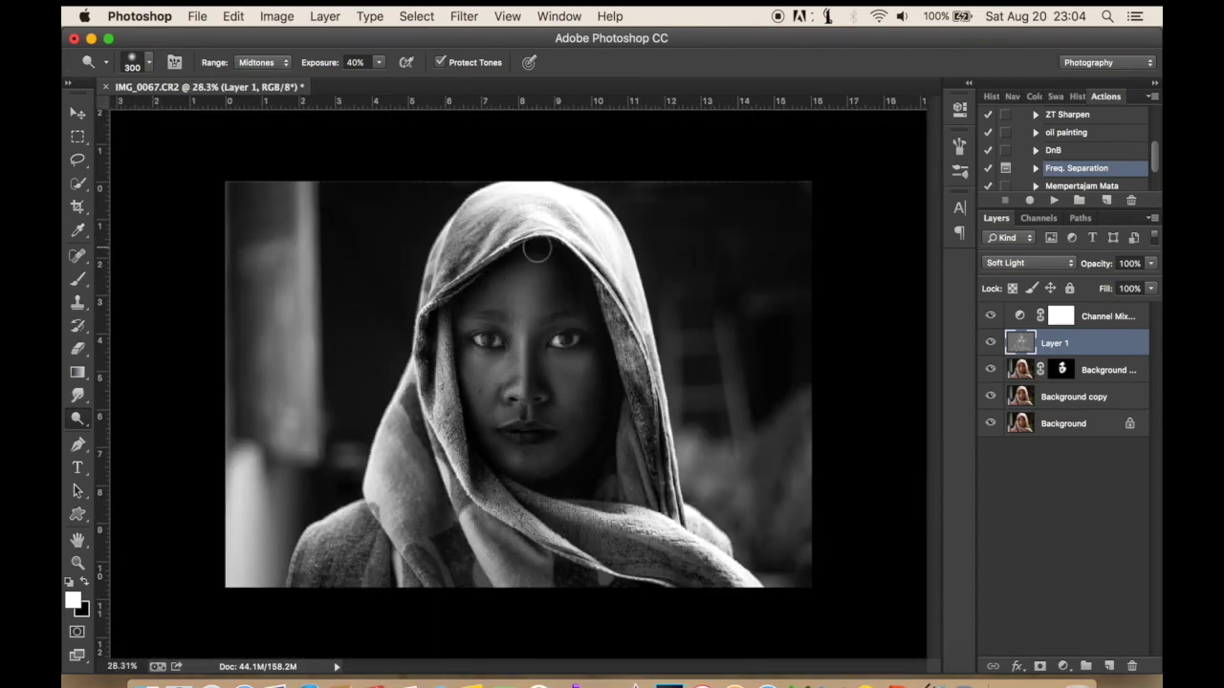
pyautogui.scroll(1, 538, 214)
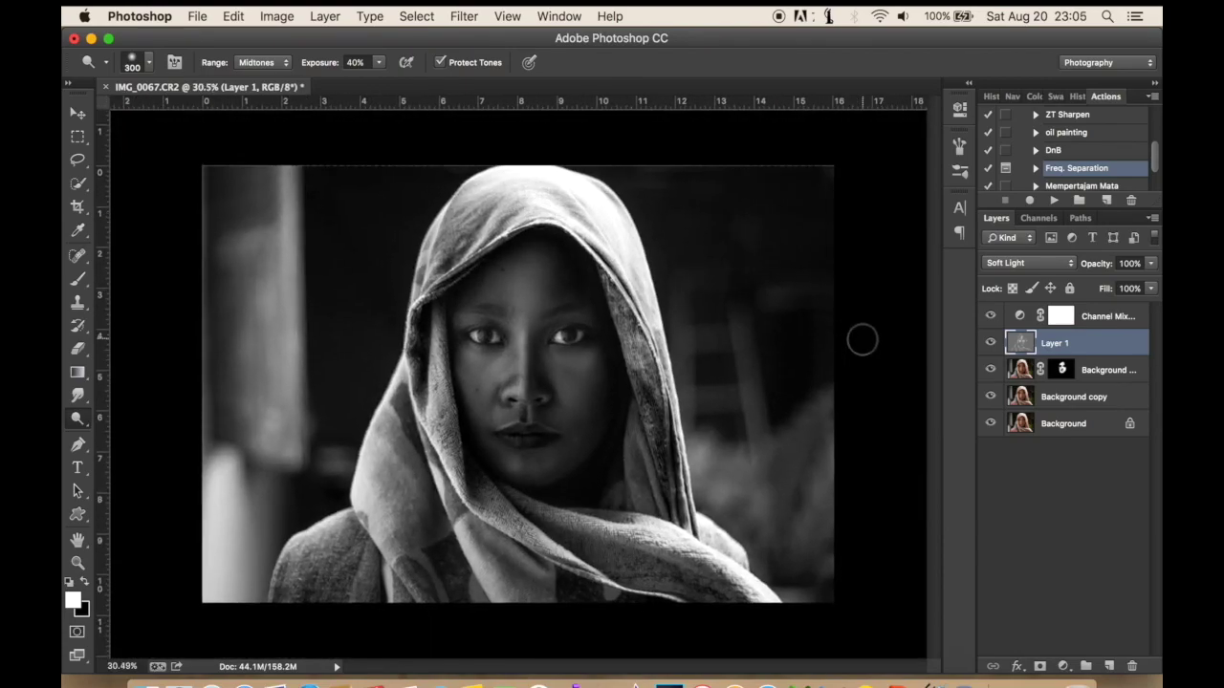
pyautogui.click(992, 315)
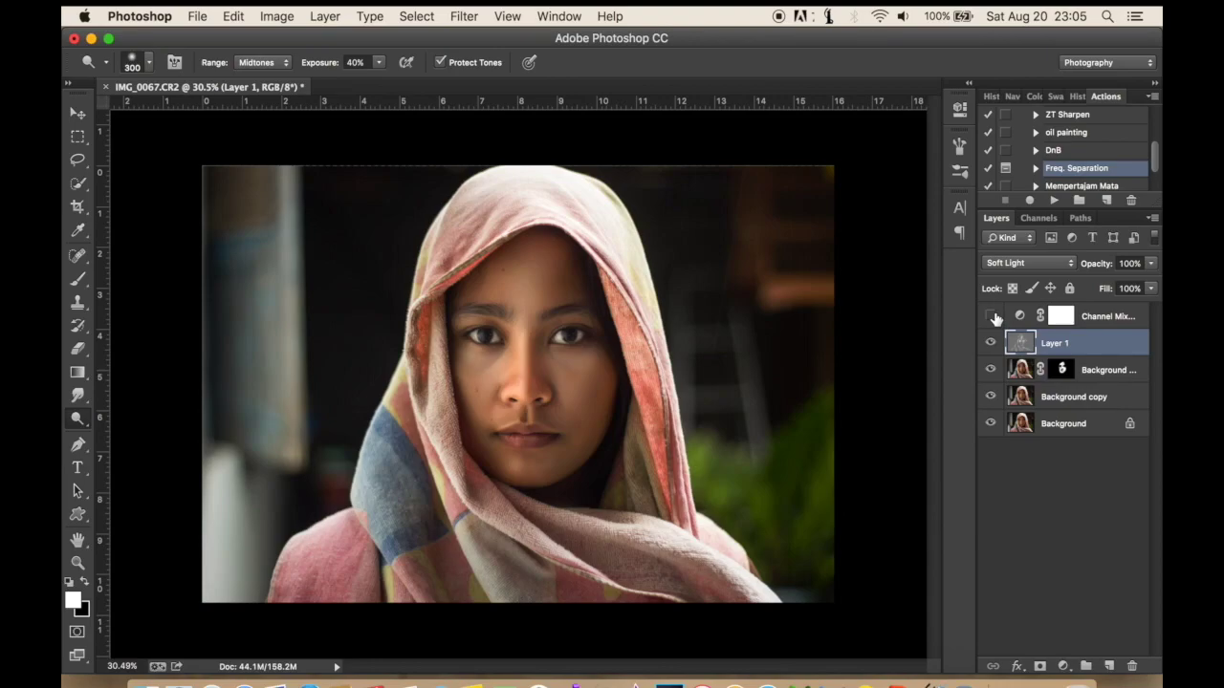
# Toggle Channel Mixer 1 off and on to compare, leaving the portrait black and white
pyautogui.click(992, 316)
pyautogui.click(992, 316)
pyautogui.click(992, 316)
pyautogui.scroll(1, 583, 363)
pyautogui.scroll(1, 584, 363)
pyautogui.scroll(2, 591, 371)
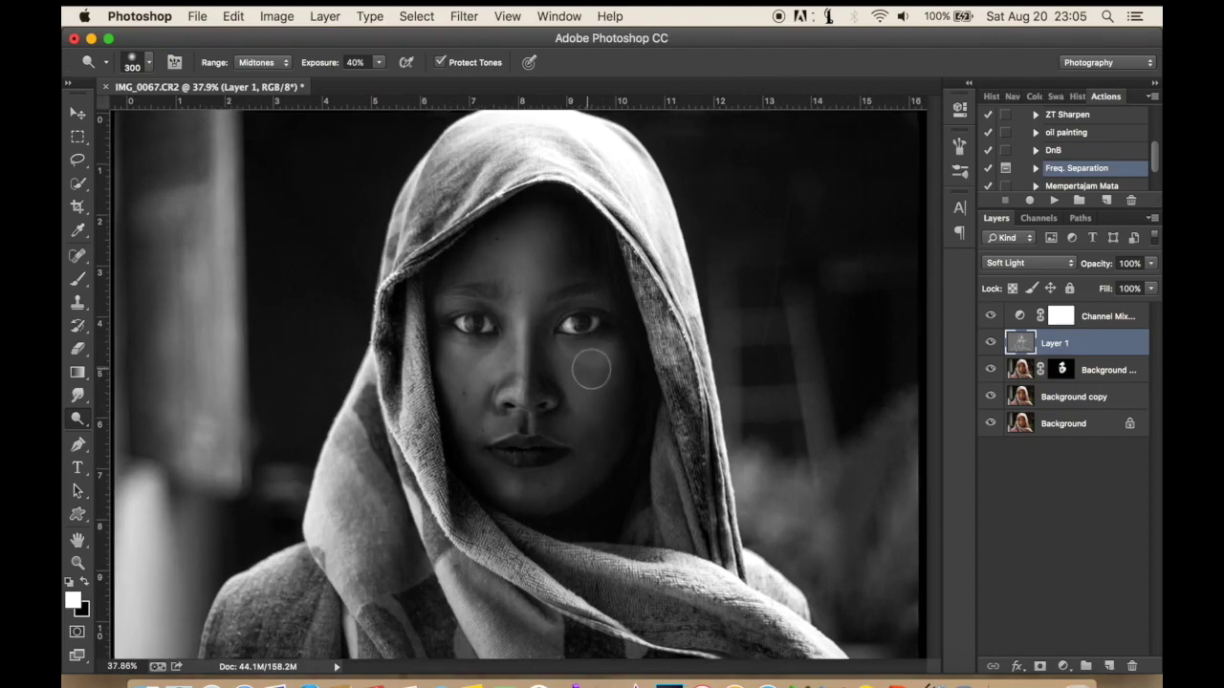
pyautogui.scroll(1, 590, 371)
pyautogui.scroll(1, 591, 371)
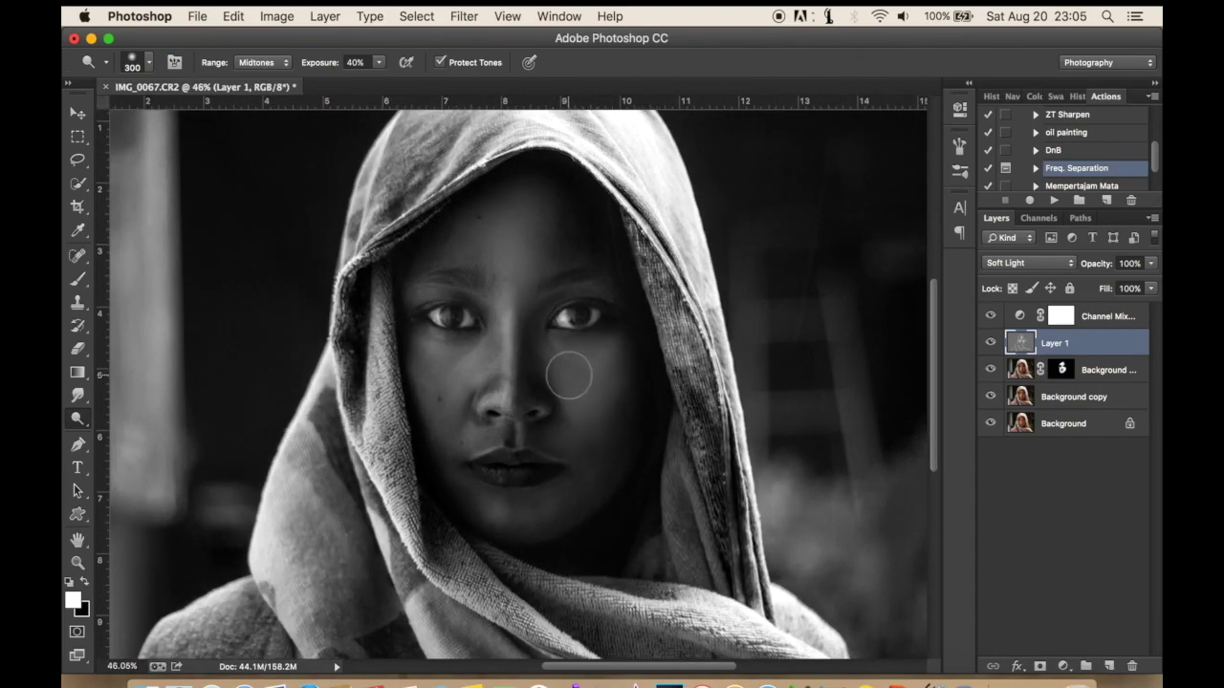
pyautogui.scroll(-4, 580, 366)
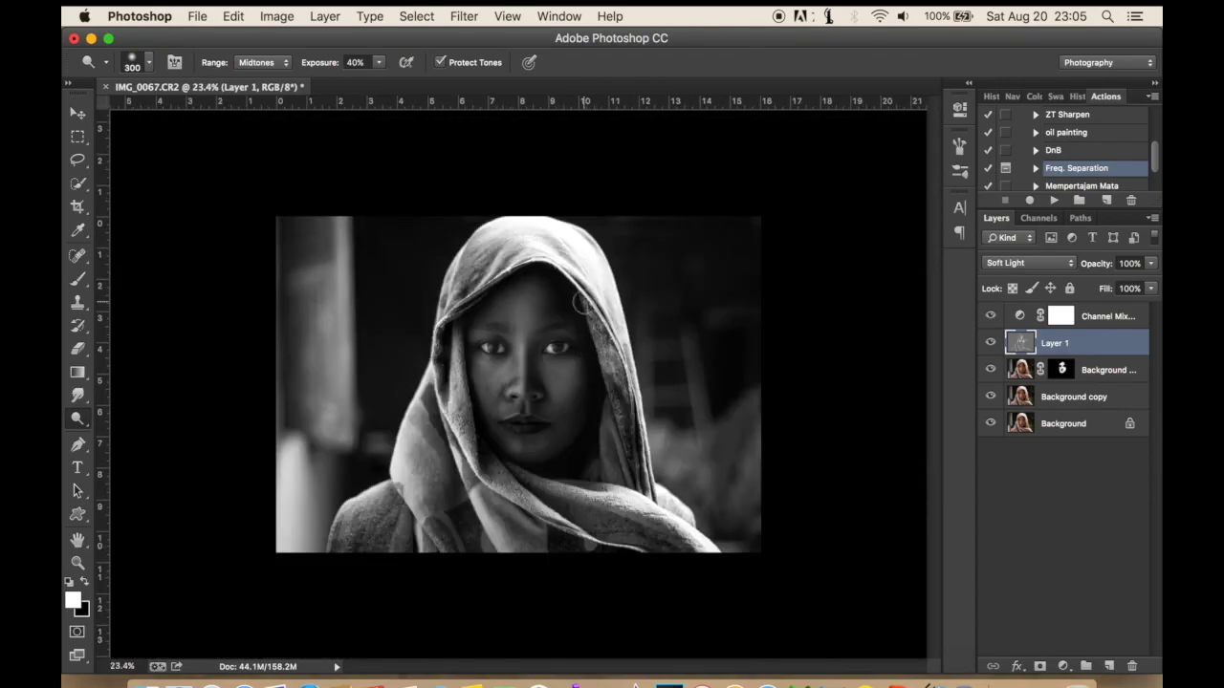
pyautogui.scroll(1, 580, 304)
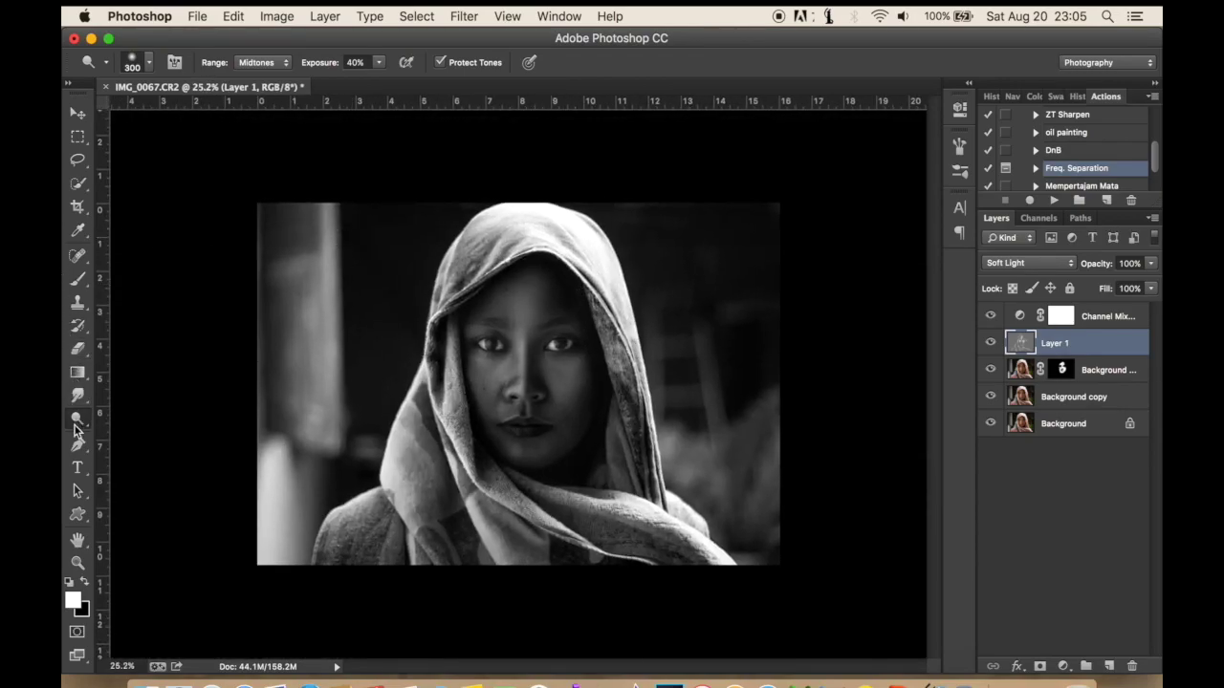
# Switch to the Burn tool on Midtones and darken the left and right edges of the hood
pyautogui.rightClick(78, 424)
pyautogui.click(269, 63)
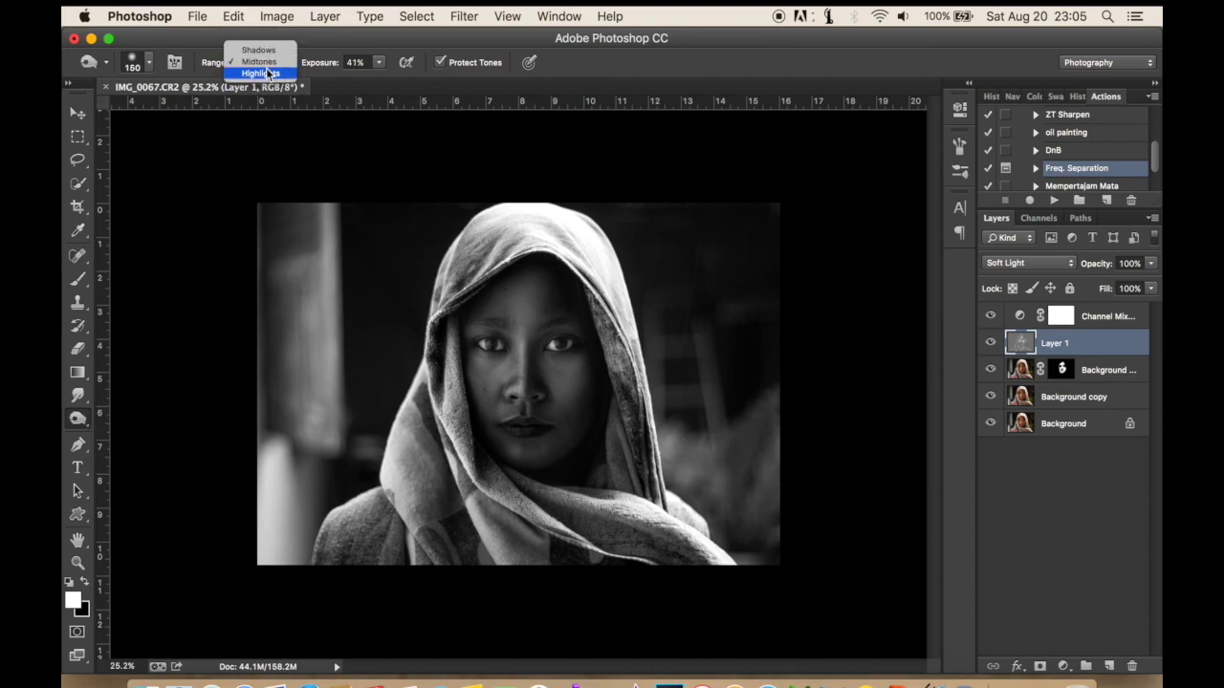
pyautogui.click(266, 62)
pyautogui.scroll(2, 405, 155)
pyautogui.scroll(2, 431, 287)
pyautogui.scroll(2, 455, 383)
pyautogui.scroll(3, 455, 392)
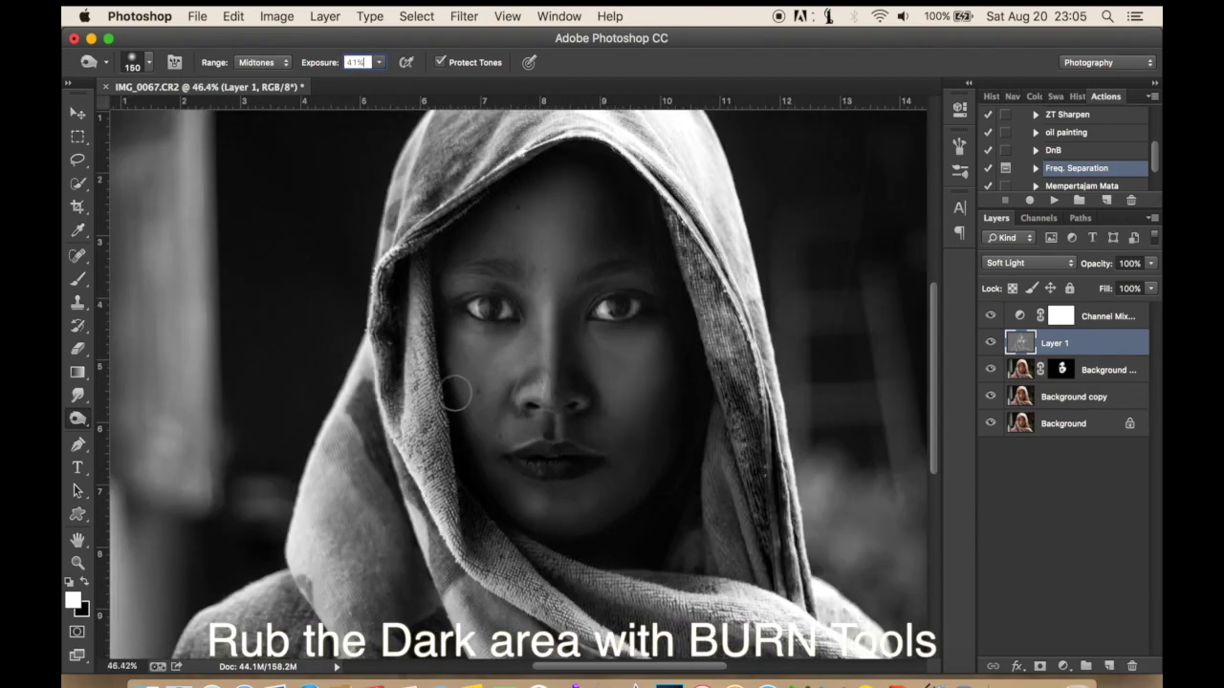
pyautogui.scroll(1, 413, 251)
pyautogui.scroll(1, 409, 226)
pyautogui.moveTo(410, 218)
pyautogui.mouseDown()
pyautogui.moveTo(426, 398)
pyautogui.moveTo(430, 376)
pyautogui.moveTo(478, 546)
pyautogui.moveTo(583, 609)
pyautogui.moveTo(487, 512)
pyautogui.mouseUp()
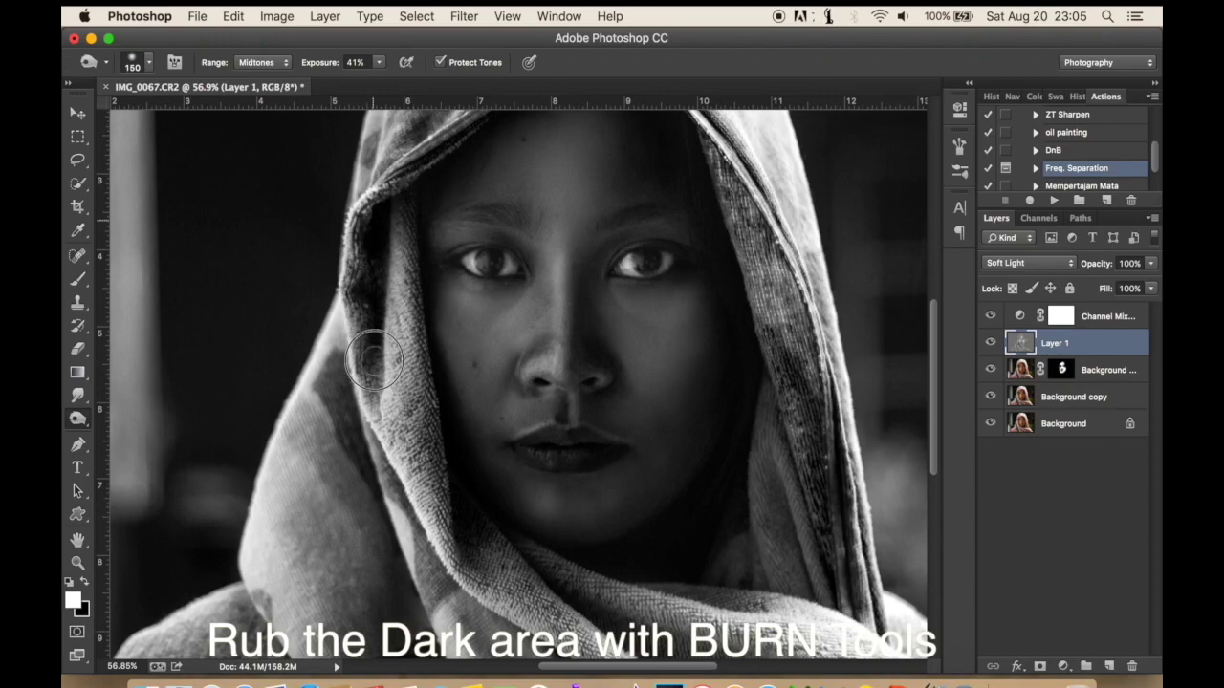
pyautogui.press('super+minus')
pyautogui.press('super+minus')
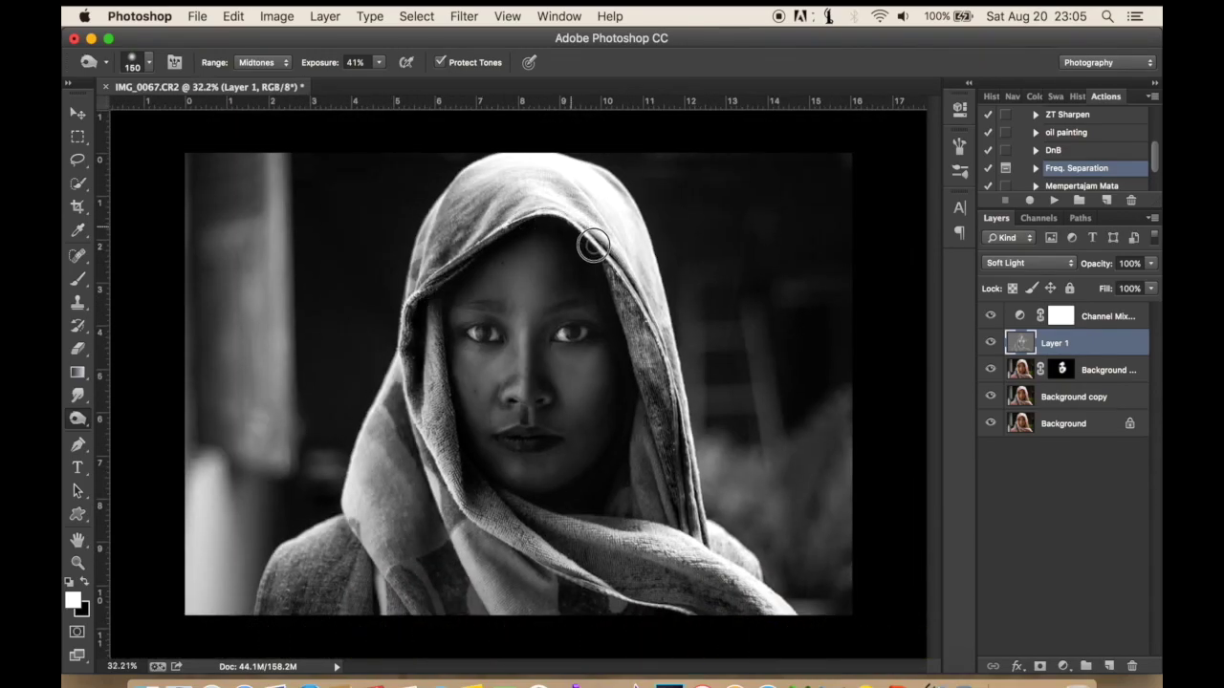
pyautogui.moveTo(628, 319); pyautogui.dragTo(659, 503)
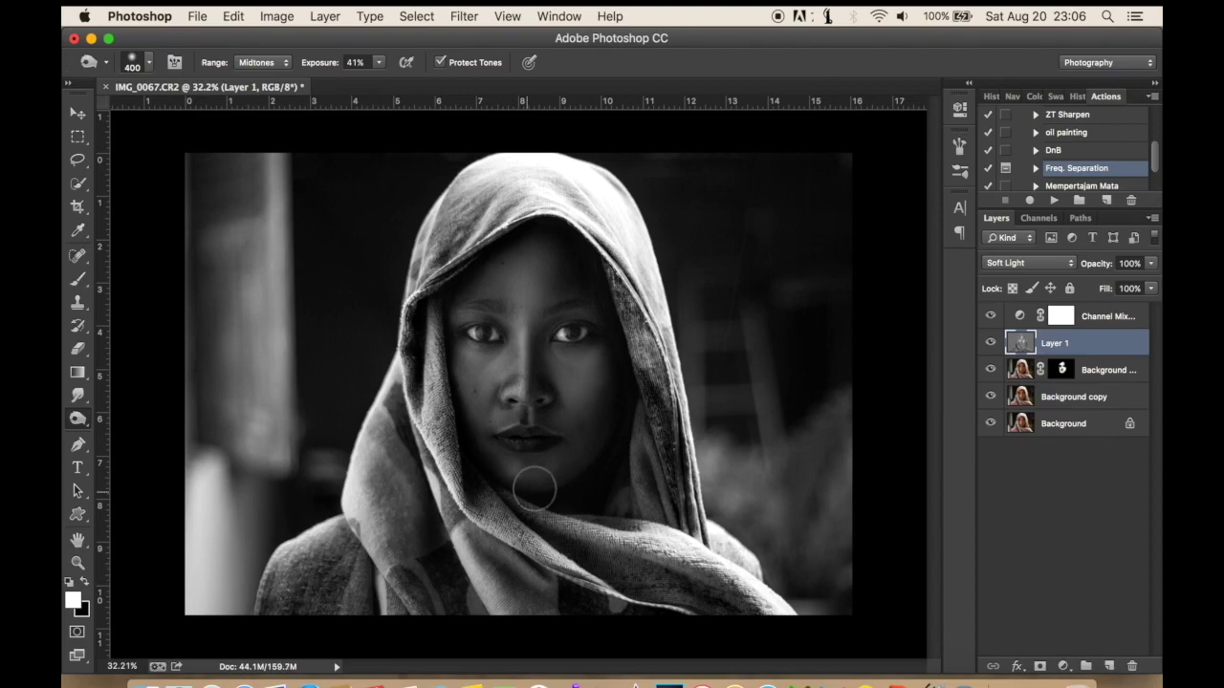
# Burn the scarf at lower right and left and the hood top, resizing the brush 700/100
pyautogui.moveTo(654, 483); pyautogui.dragTo(656, 469)
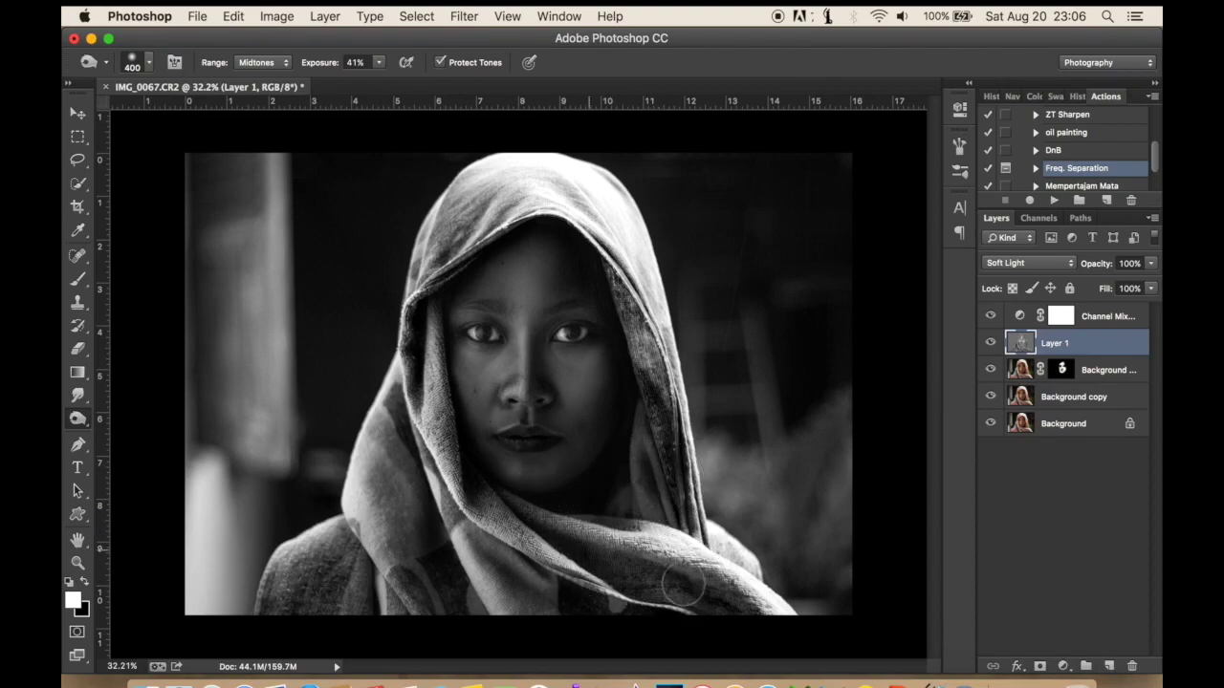
pyautogui.press(']')
pyautogui.press(']')
pyautogui.press(']')
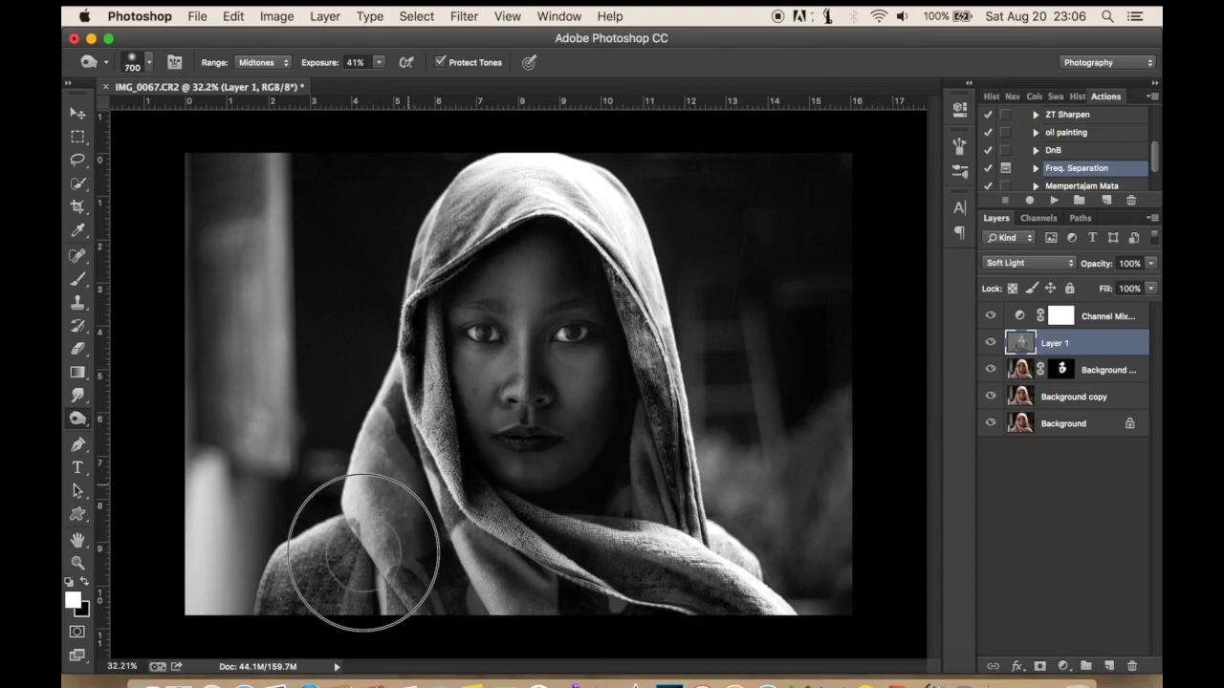
pyautogui.moveTo(427, 444); pyautogui.dragTo(435, 597)
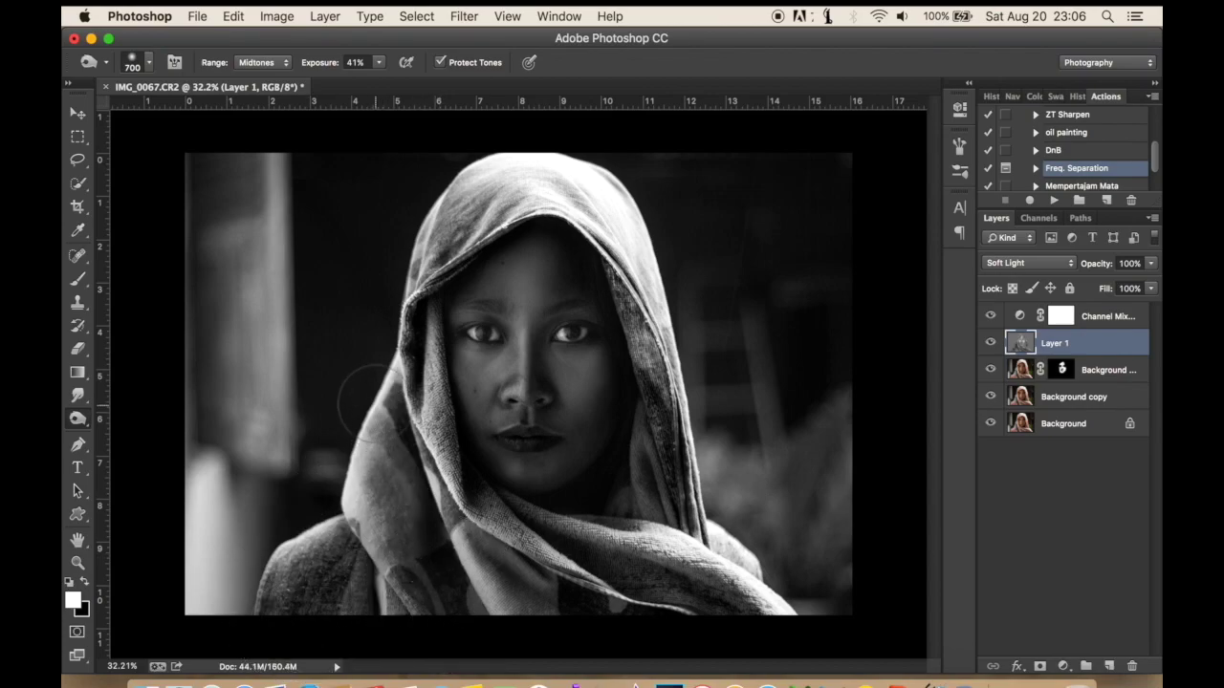
pyautogui.moveTo(536, 153); pyautogui.dragTo(478, 195)
pyautogui.scroll(3, 534, 270)
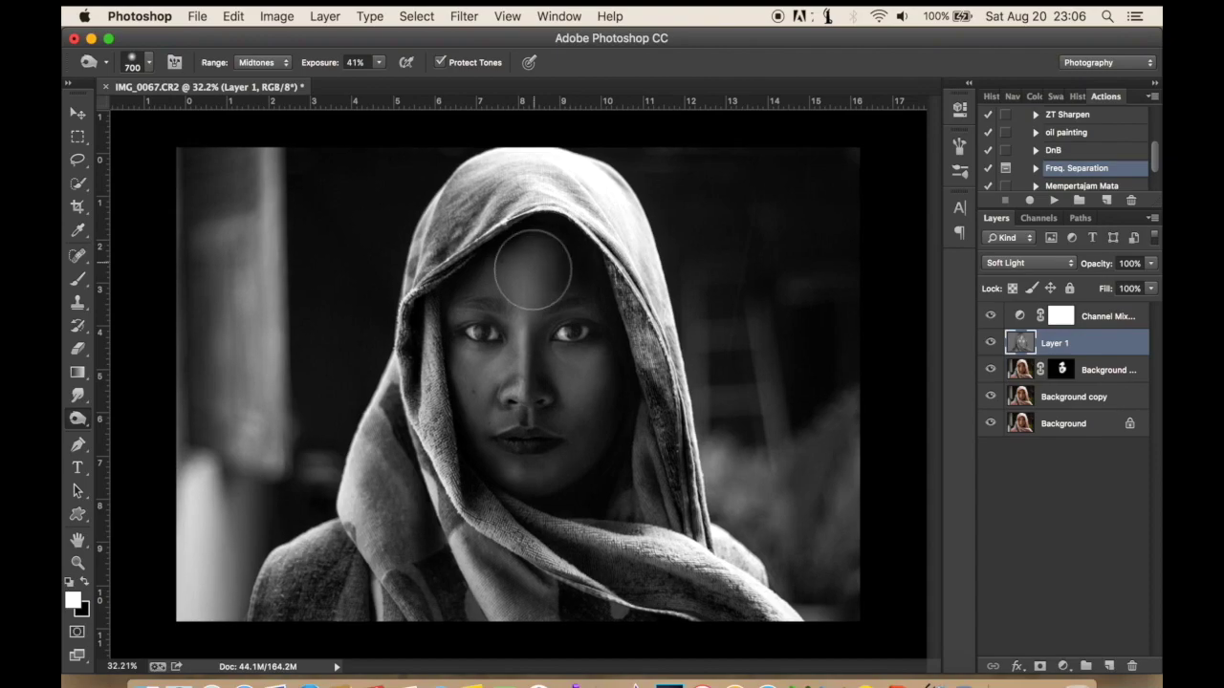
pyautogui.press('[')
pyautogui.press('[')
pyautogui.press('[')
pyautogui.press('[')
pyautogui.press('[')
pyautogui.press('[')
pyautogui.press('[')
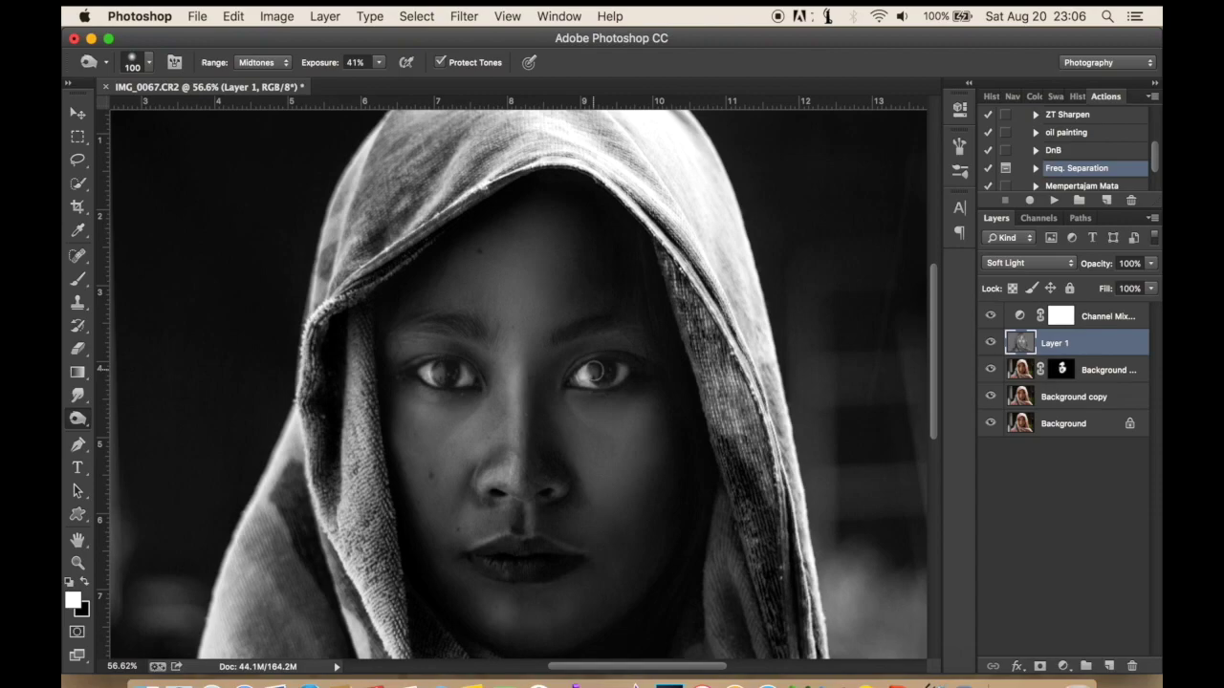
pyautogui.scroll(-2, 673, 332)
pyautogui.scroll(-3, 673, 332)
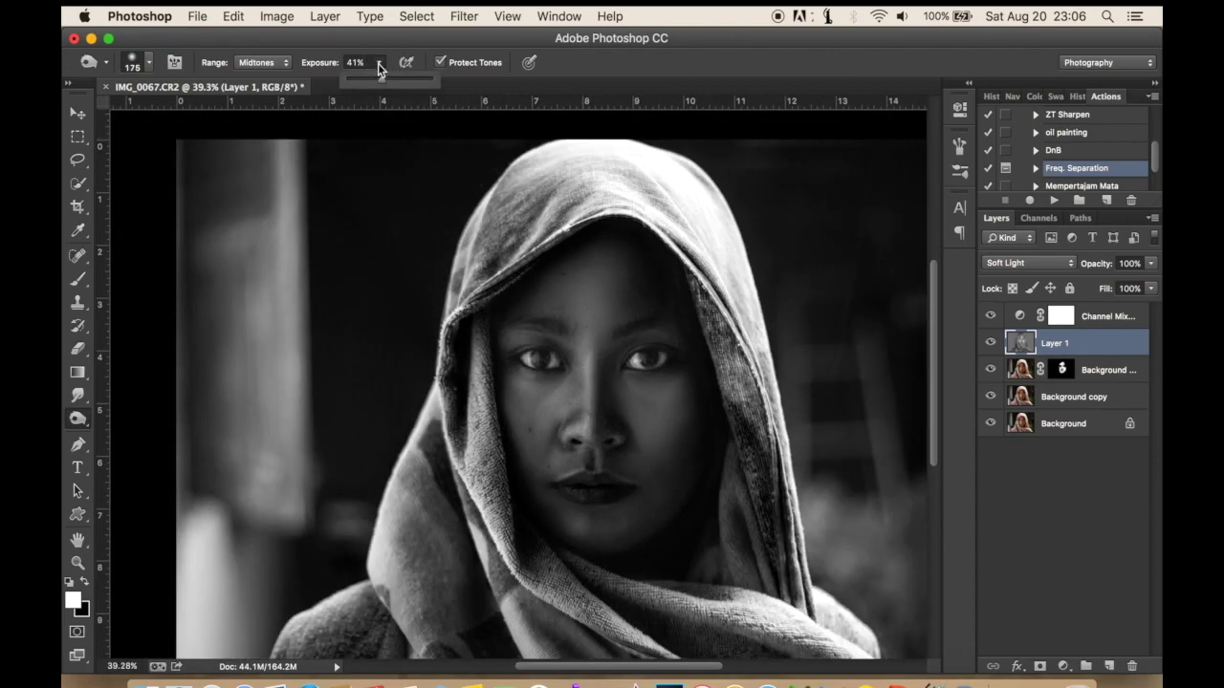
# Lower burn exposure to 18%, shrink the brush to about 125, and hide Channel Mixer 1
pyautogui.moveTo(363, 82); pyautogui.dragTo(361, 82)
pyautogui.scroll(2, 574, 362)
pyautogui.press('[')
pyautogui.press('[')
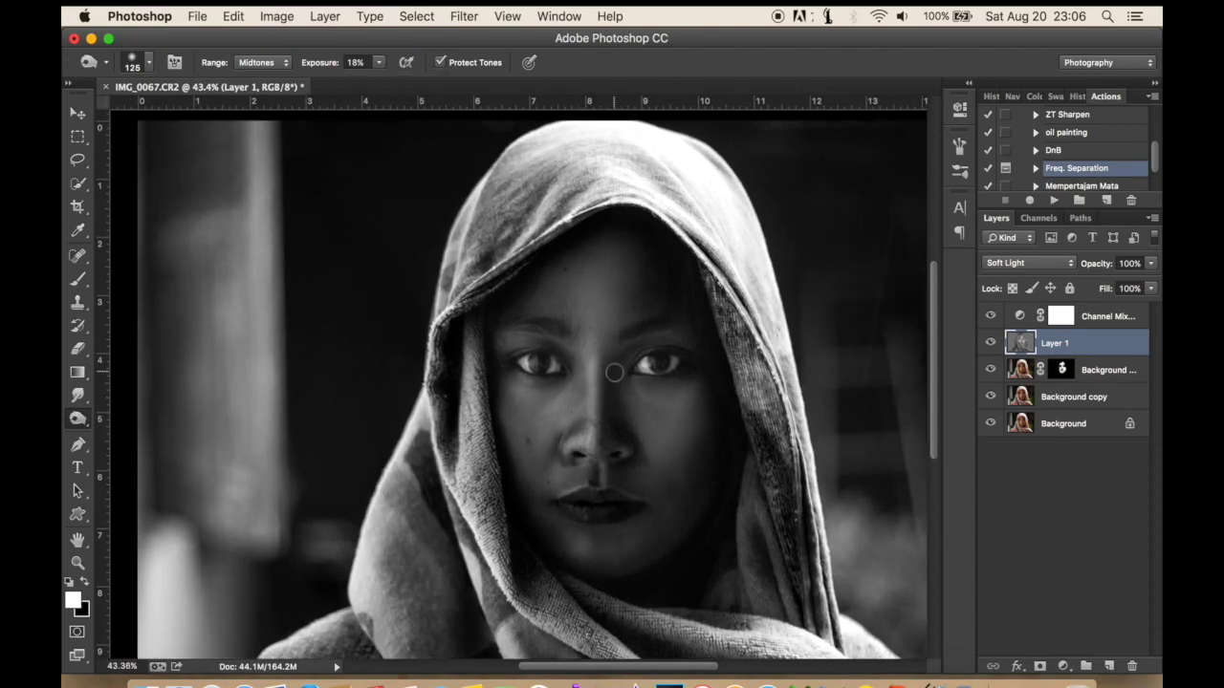
pyautogui.click(990, 316)
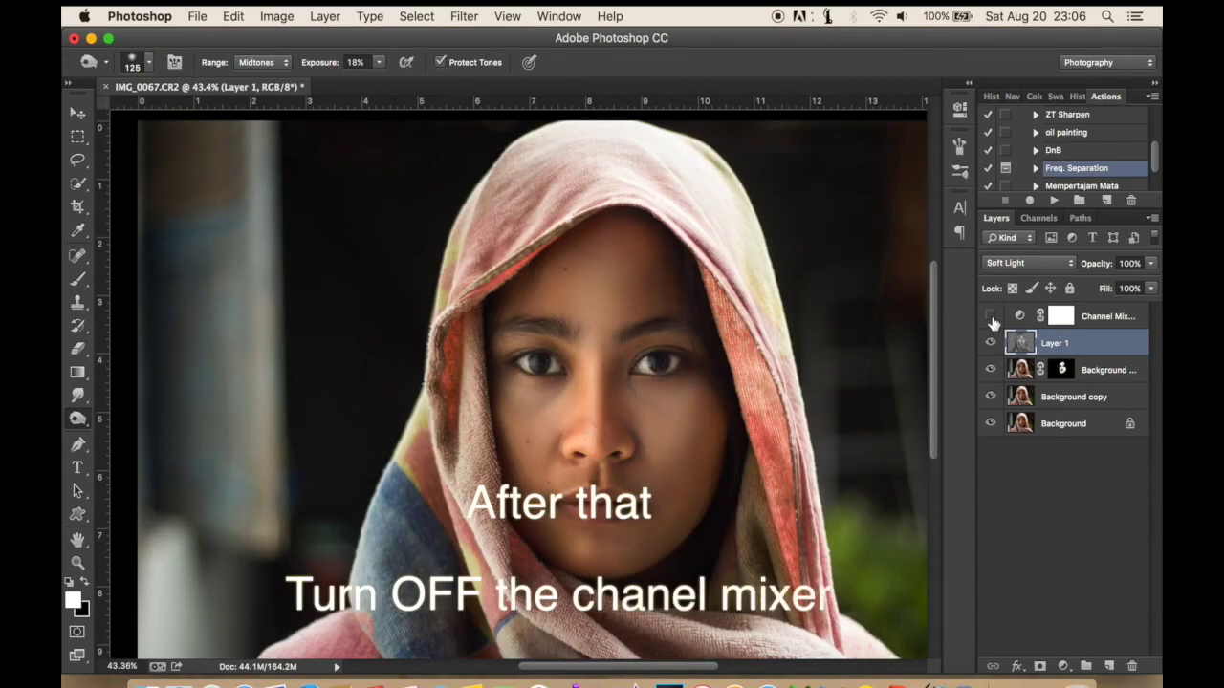
# Hide Channel Mixer 1 to view the portrait in colour
pyautogui.click(991, 316)
pyautogui.scroll(-5, 873, 277)
pyautogui.scroll(-1, 873, 277)
pyautogui.scroll(-1, 873, 278)
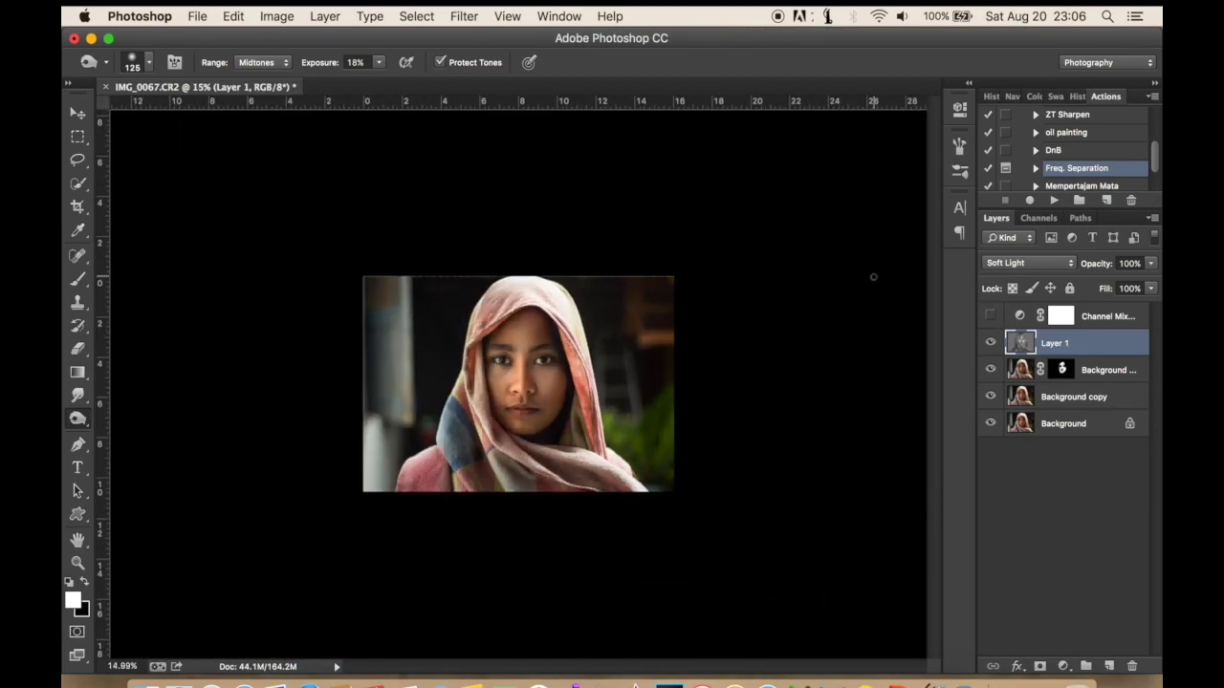
pyautogui.scroll(-1, 872, 278)
pyautogui.scroll(-1, 873, 278)
pyautogui.scroll(-1, 873, 277)
pyautogui.scroll(-1, 873, 278)
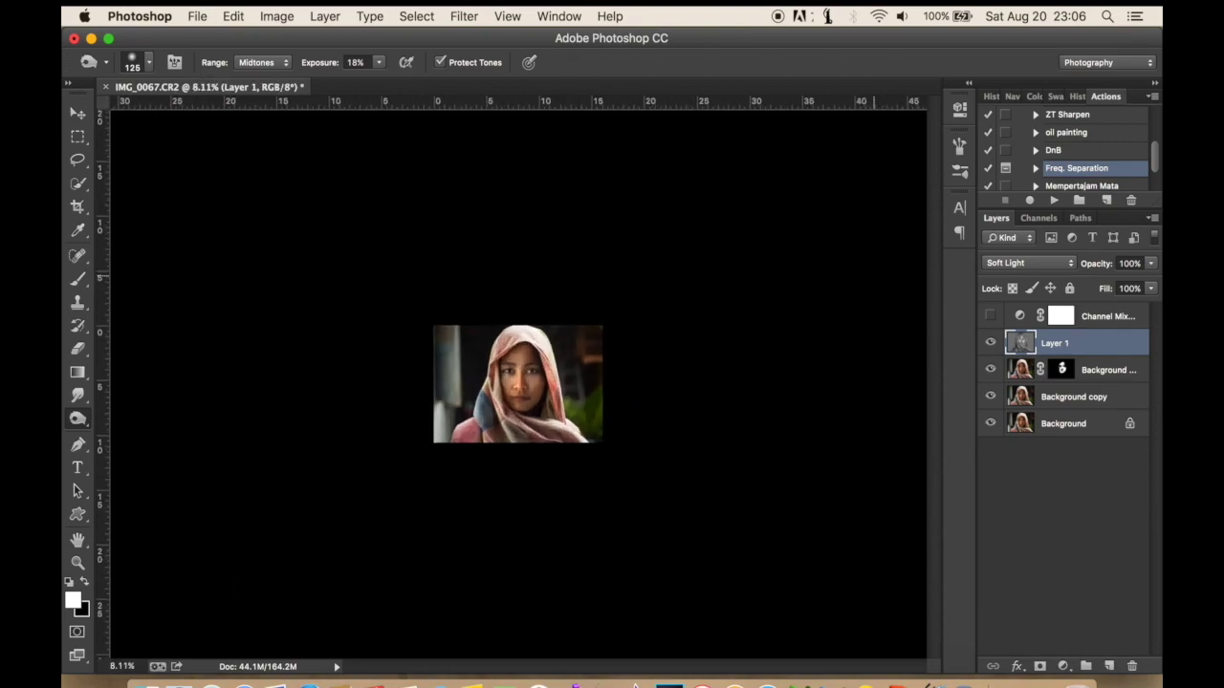
pyautogui.scroll(2, 873, 277)
pyautogui.scroll(2, 873, 277)
pyautogui.scroll(3, 873, 277)
pyautogui.scroll(2, 873, 278)
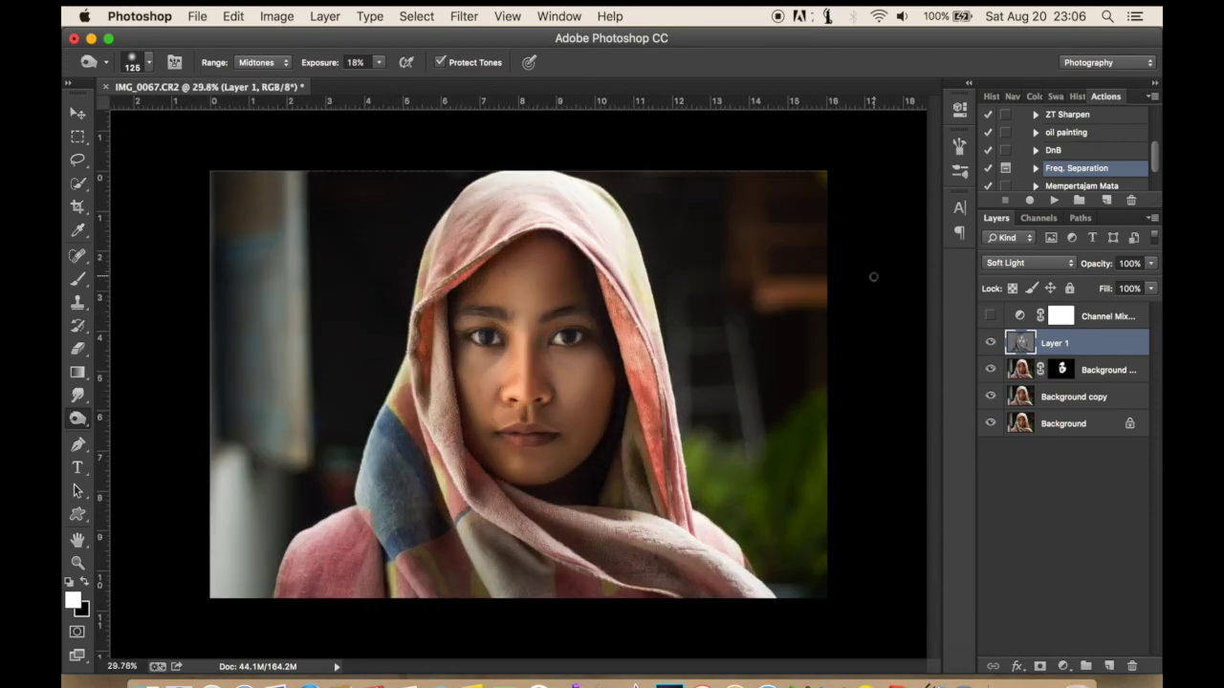
pyautogui.scroll(1, 873, 278)
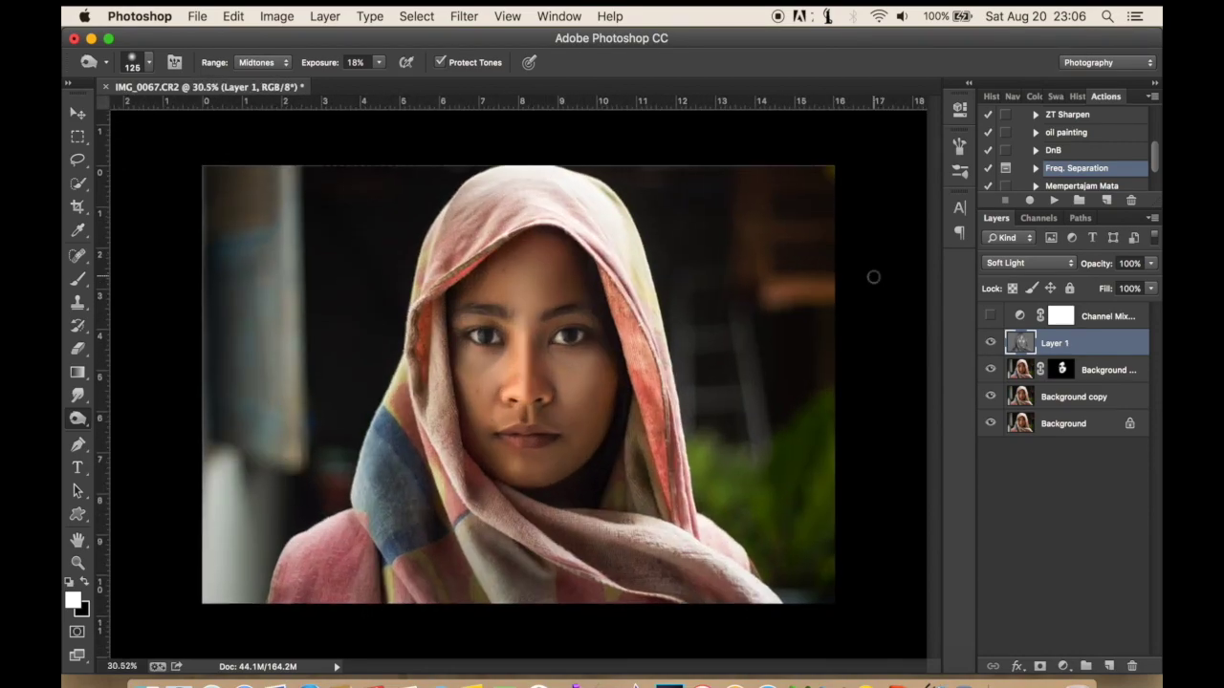
# Add a new Layer 2 and fill it via Apply Image with the merged layers in Multiply
pyautogui.click(78, 114)
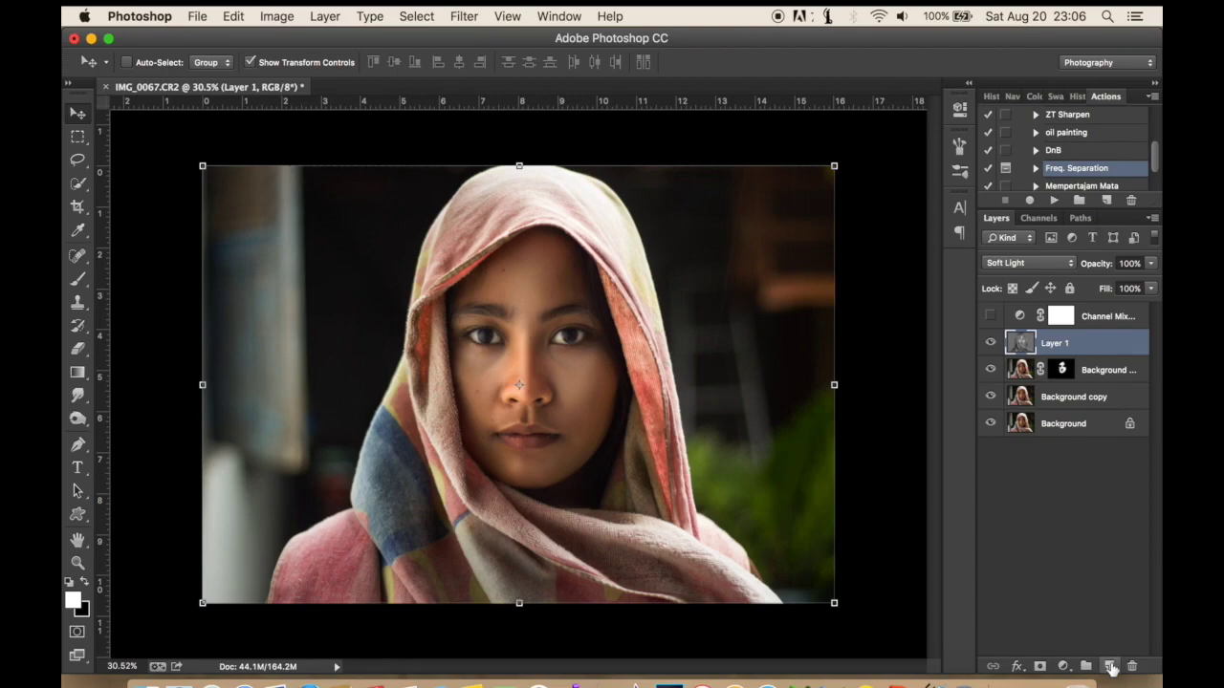
pyautogui.click(1109, 667)
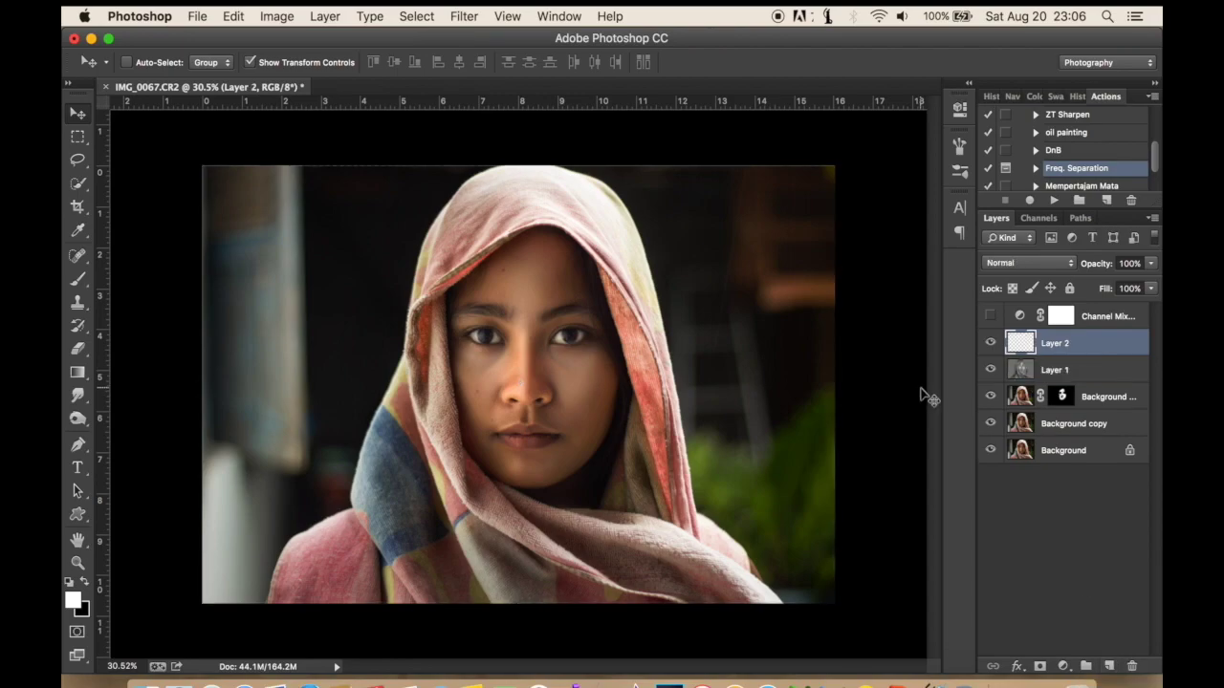
pyautogui.click(258, 17)
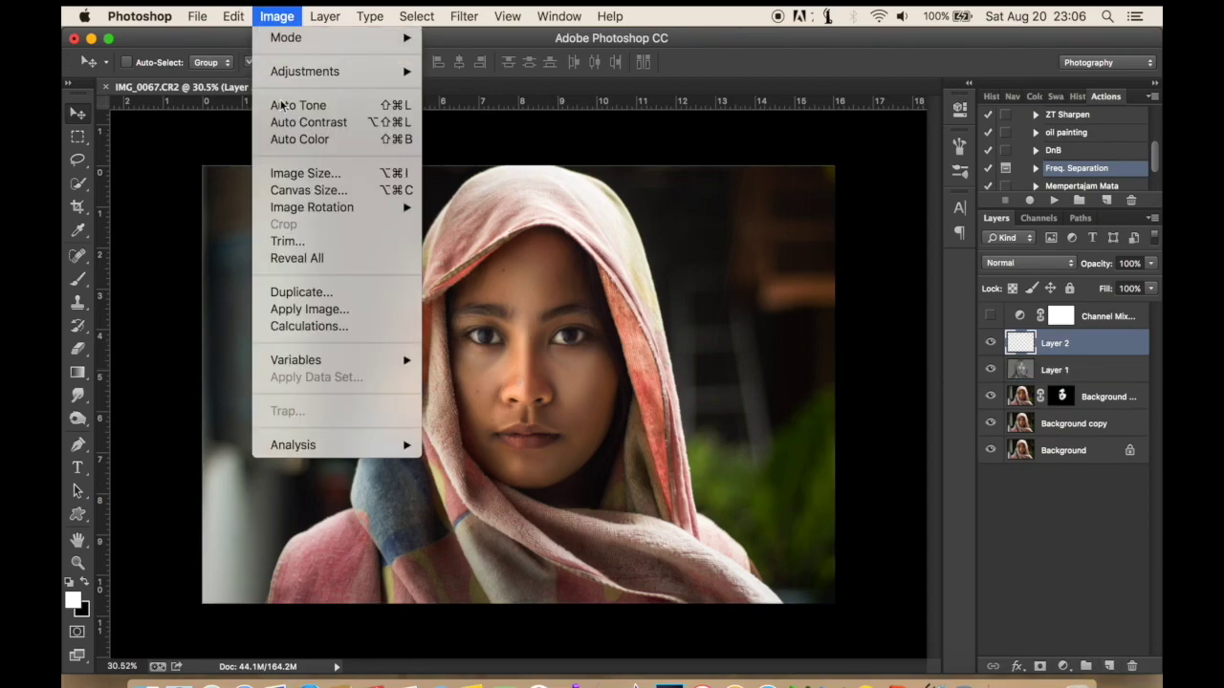
pyautogui.click(309, 309)
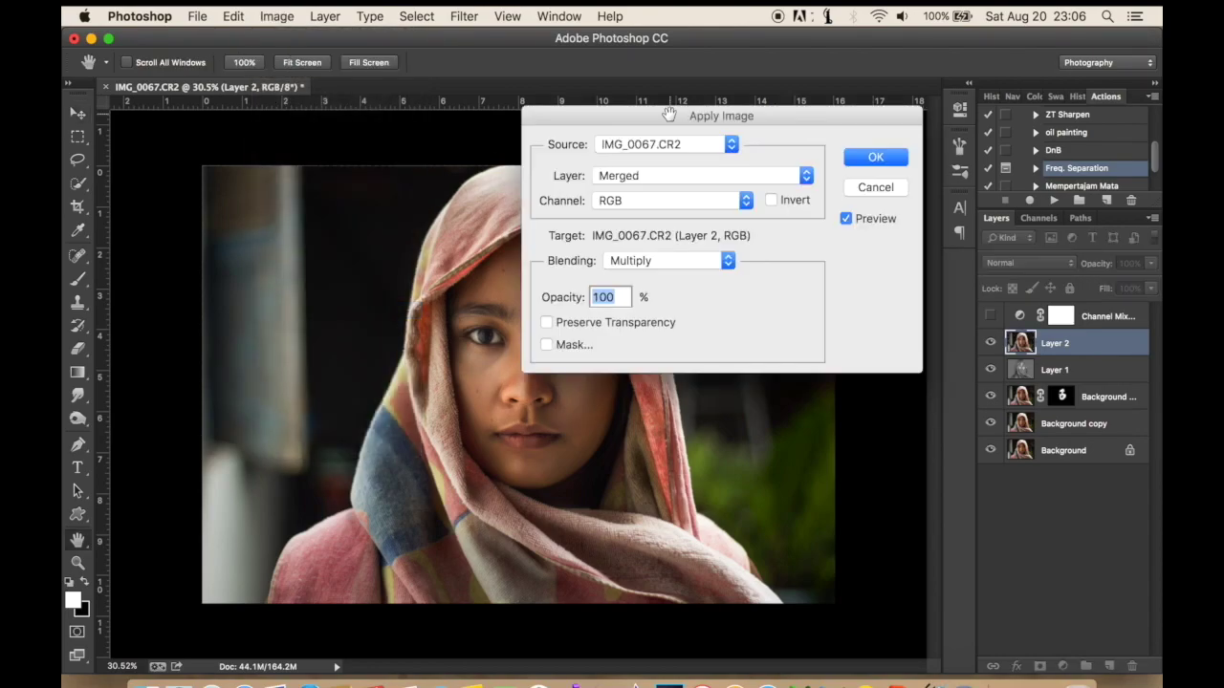
pyautogui.click(875, 158)
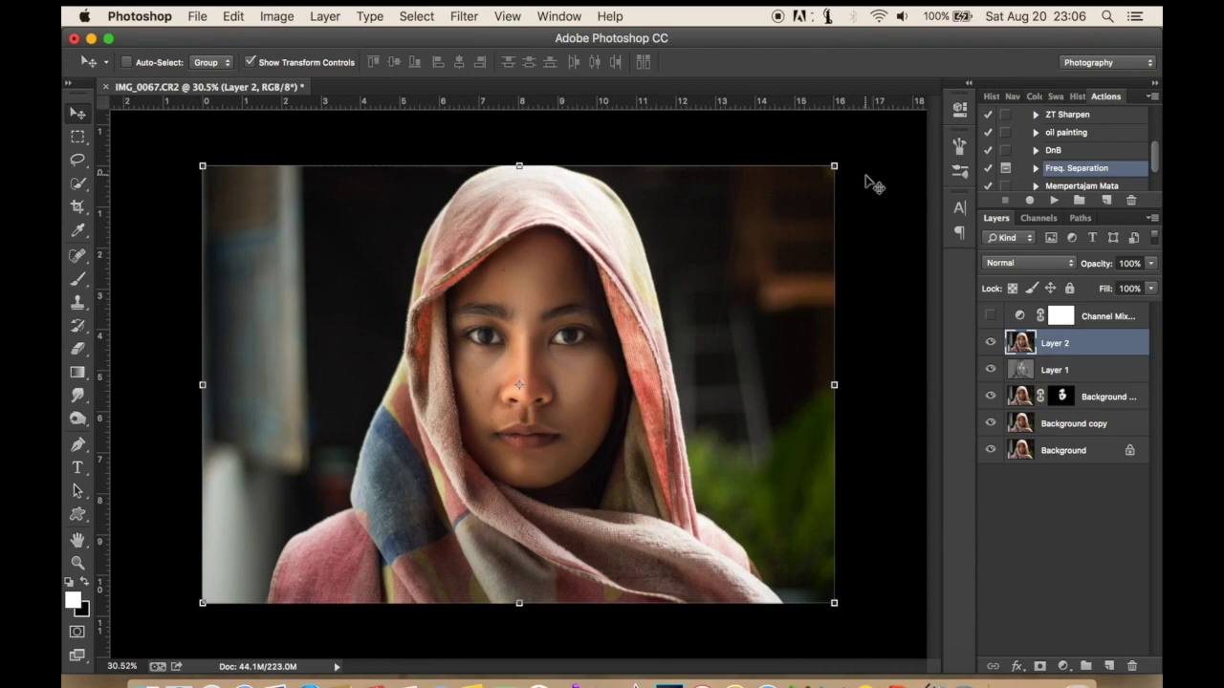
pyautogui.scroll(1, 874, 186)
pyautogui.scroll(1, 865, 184)
pyautogui.scroll(1, 865, 186)
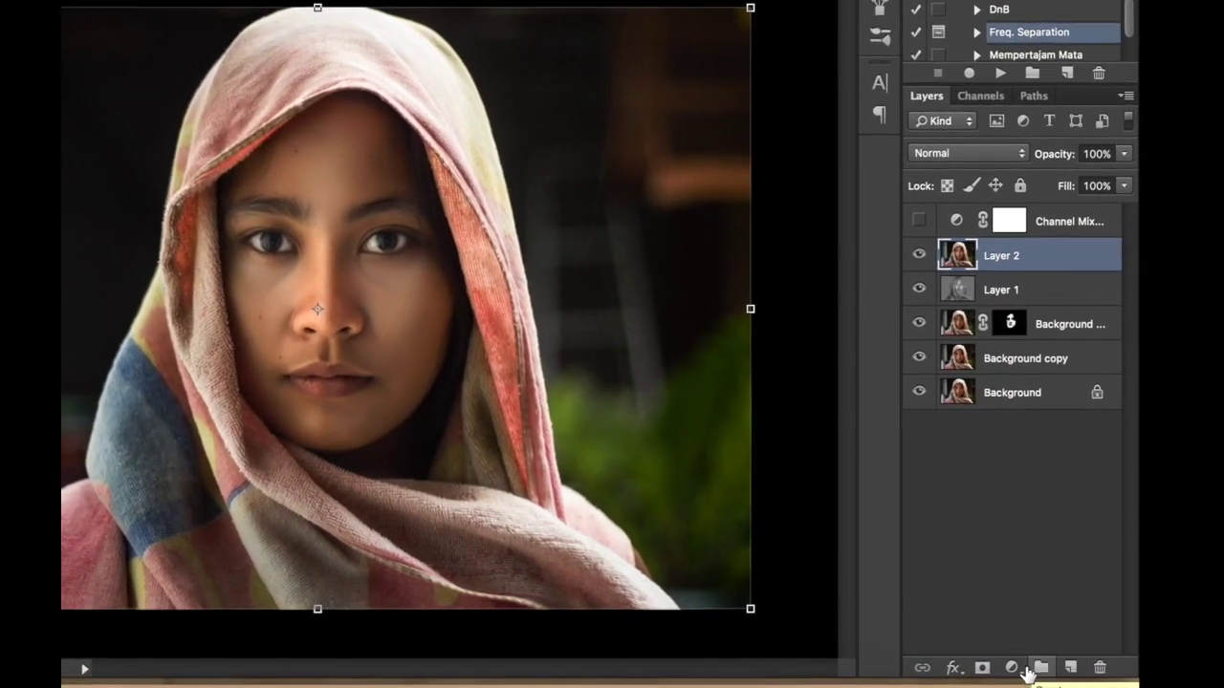
# Add a Black & White adjustment layer with Reds at -10 and Yellows at 115
pyautogui.click(1013, 669)
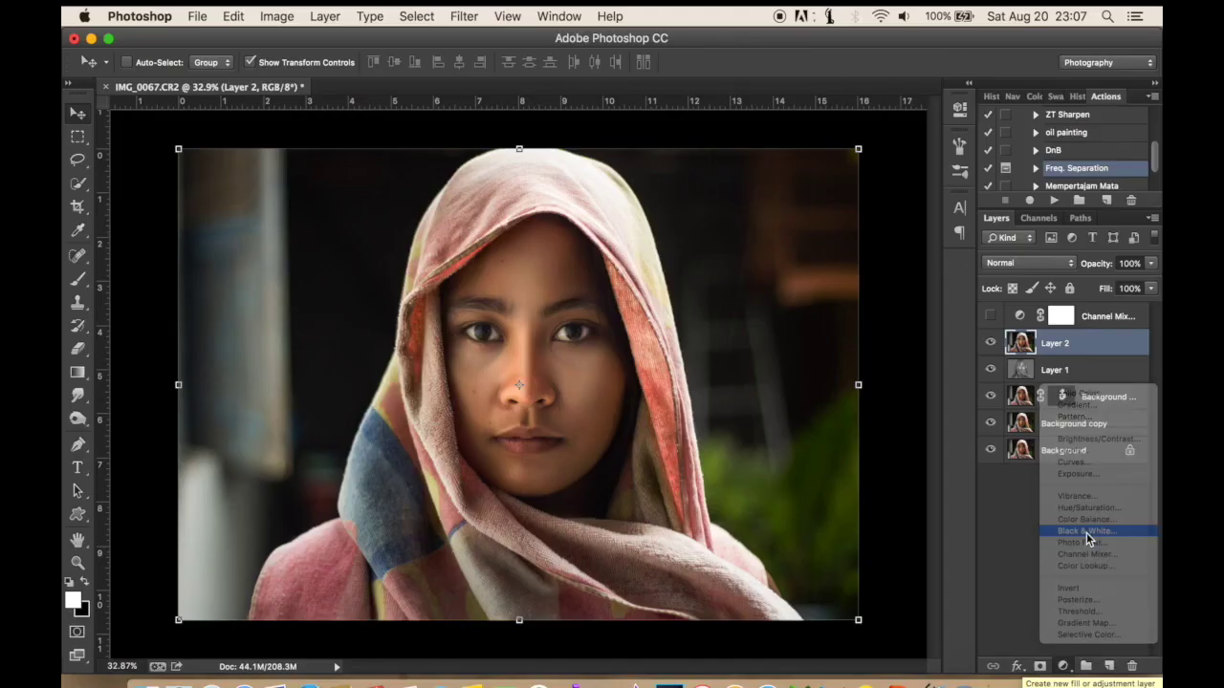
pyautogui.click(1061, 492)
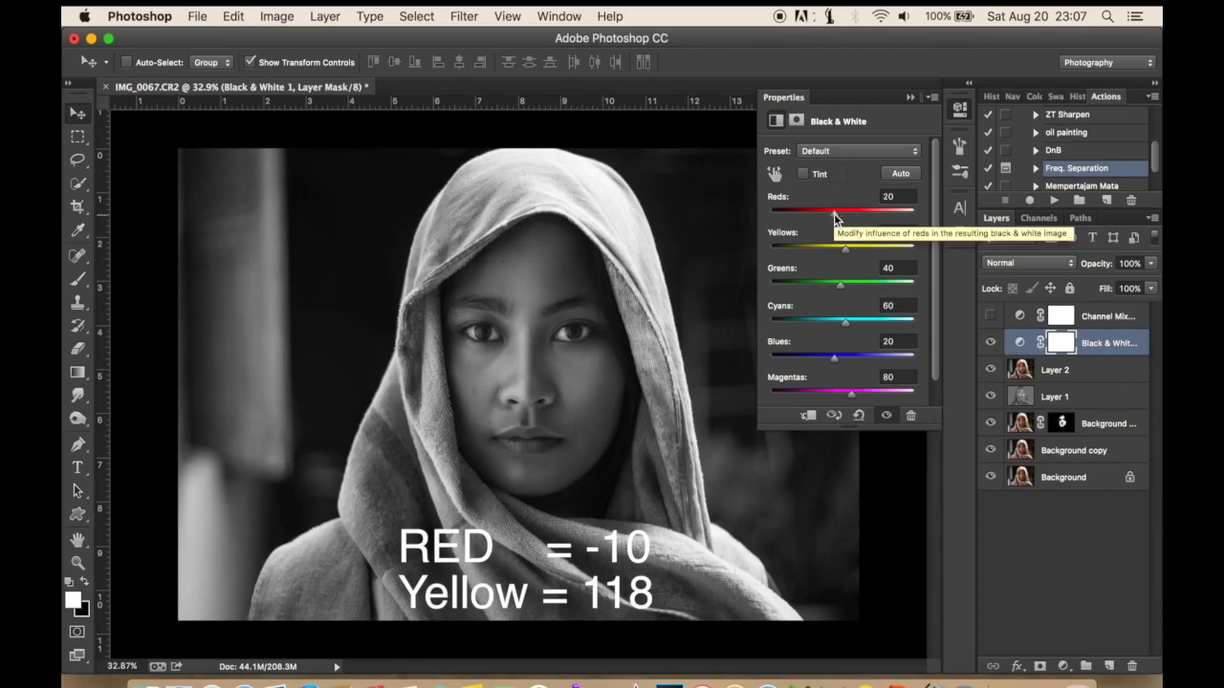
pyautogui.moveTo(833, 219); pyautogui.dragTo(861, 256)
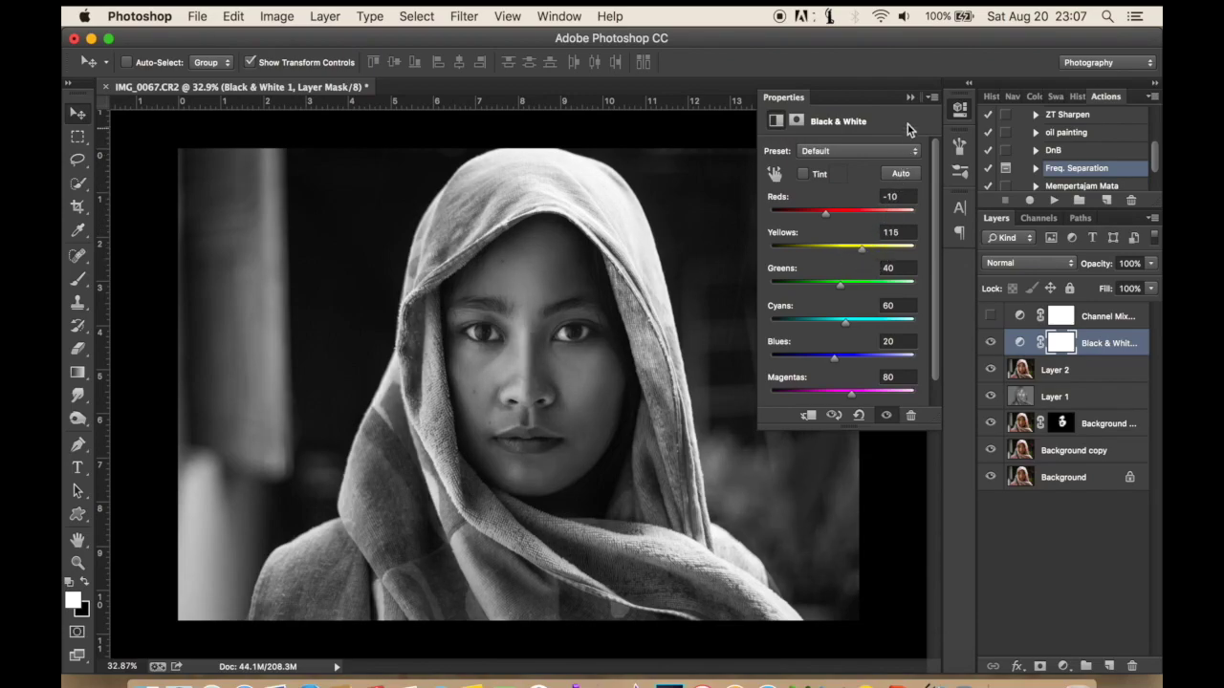
pyautogui.click(909, 100)
# Toggle Black & White 1 off and on to compare, leaving it visible
pyautogui.click(989, 343)
pyautogui.click(990, 343)
pyautogui.click(990, 343)
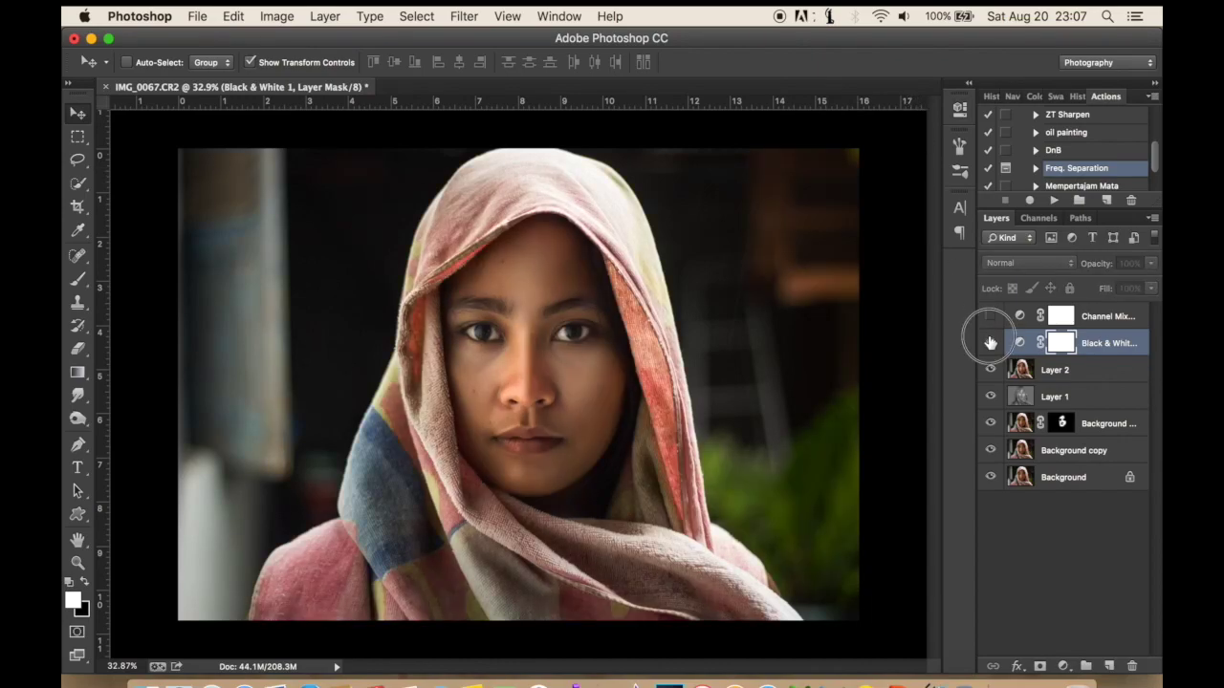
pyautogui.click(990, 342)
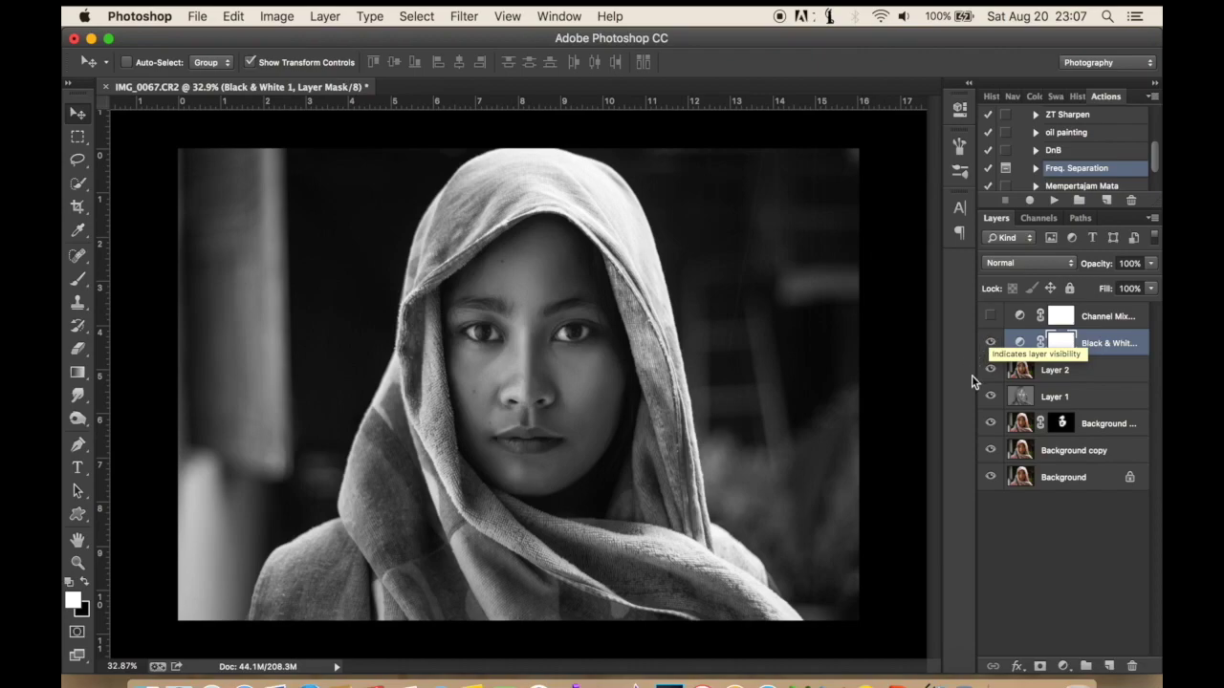
pyautogui.click(1065, 667)
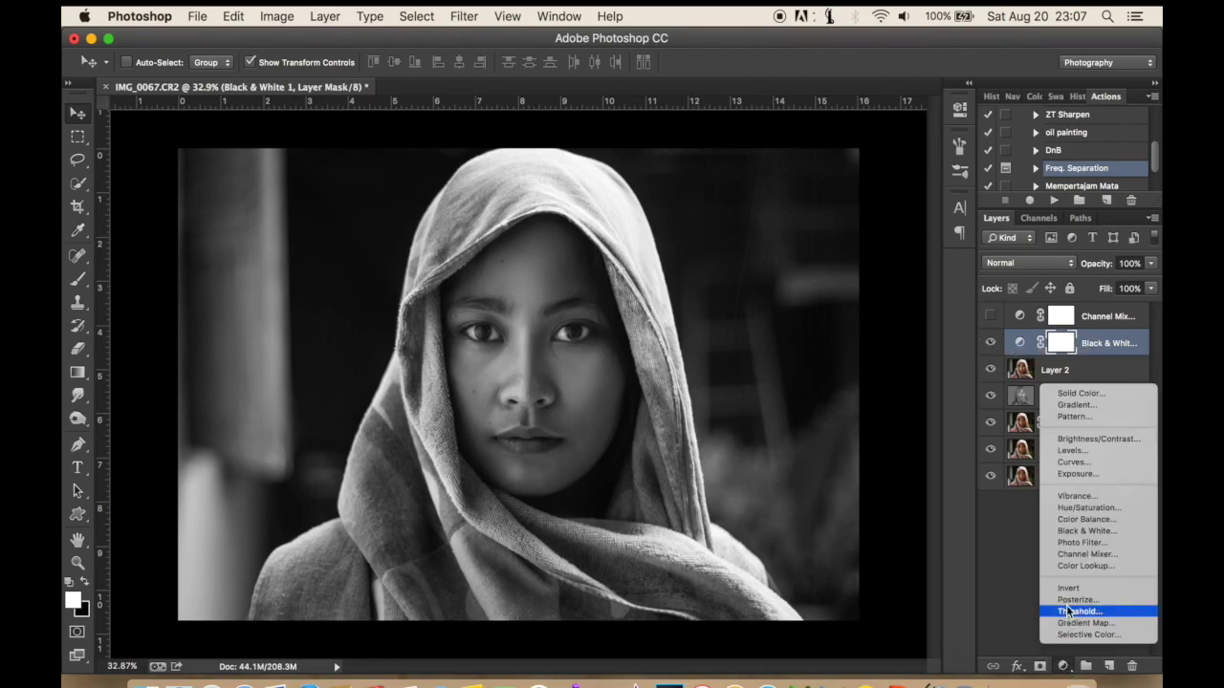
# Add a reversed radial Gradient Fill layer and shift the vignette upward on the portrait
pyautogui.click(1093, 405)
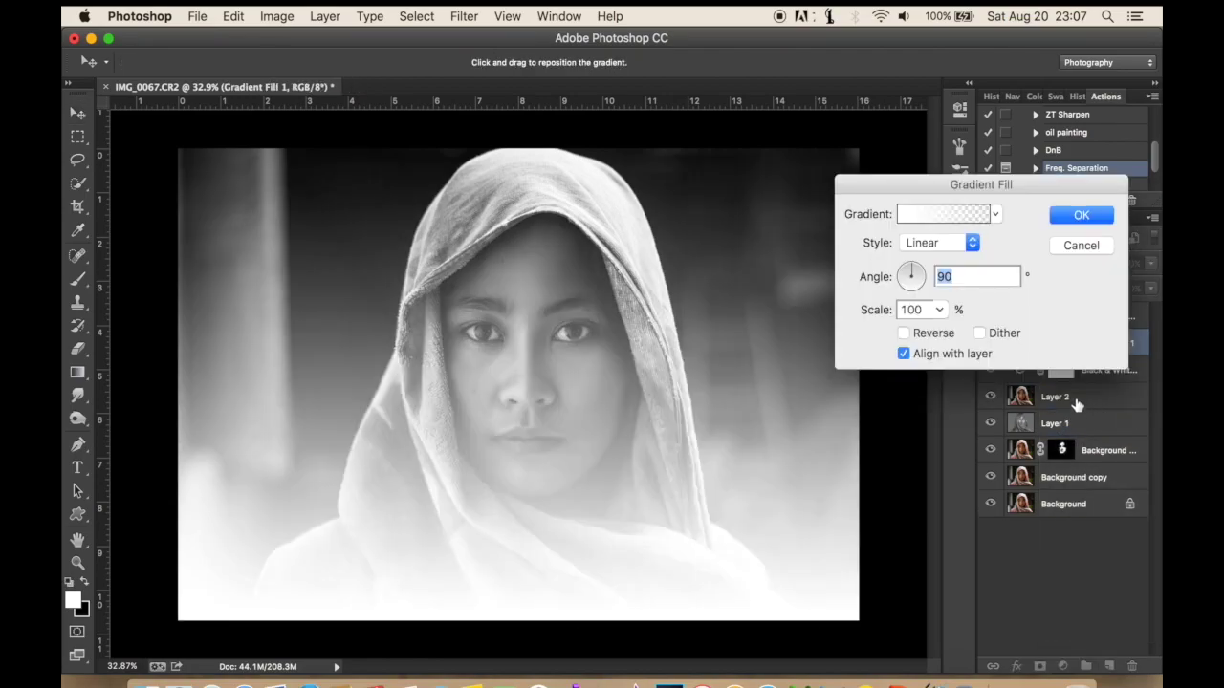
pyautogui.click(932, 334)
pyautogui.click(930, 243)
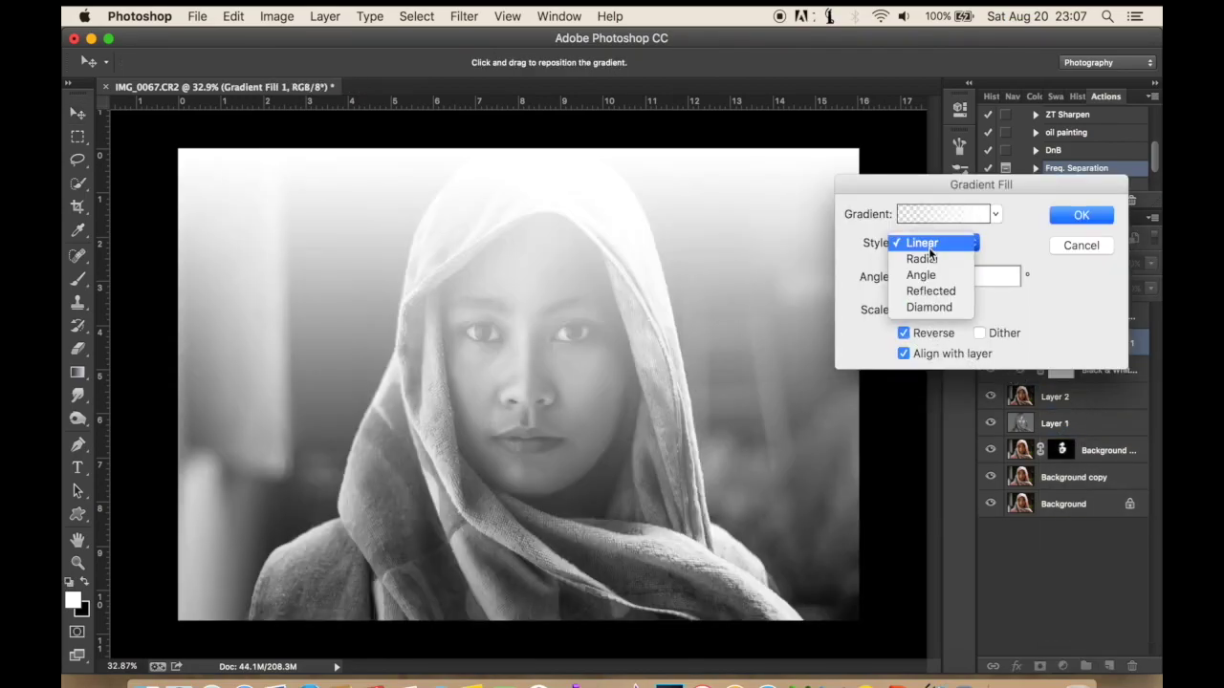
pyautogui.click(929, 259)
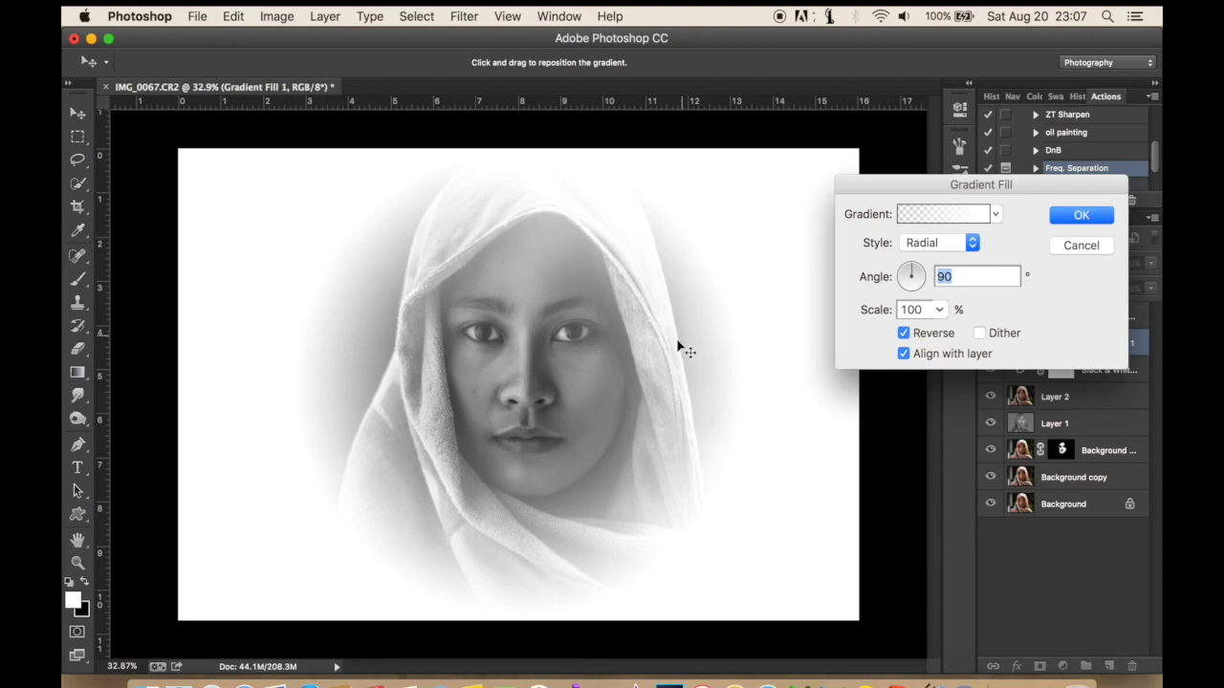
pyautogui.moveTo(524, 400); pyautogui.dragTo(524, 375)
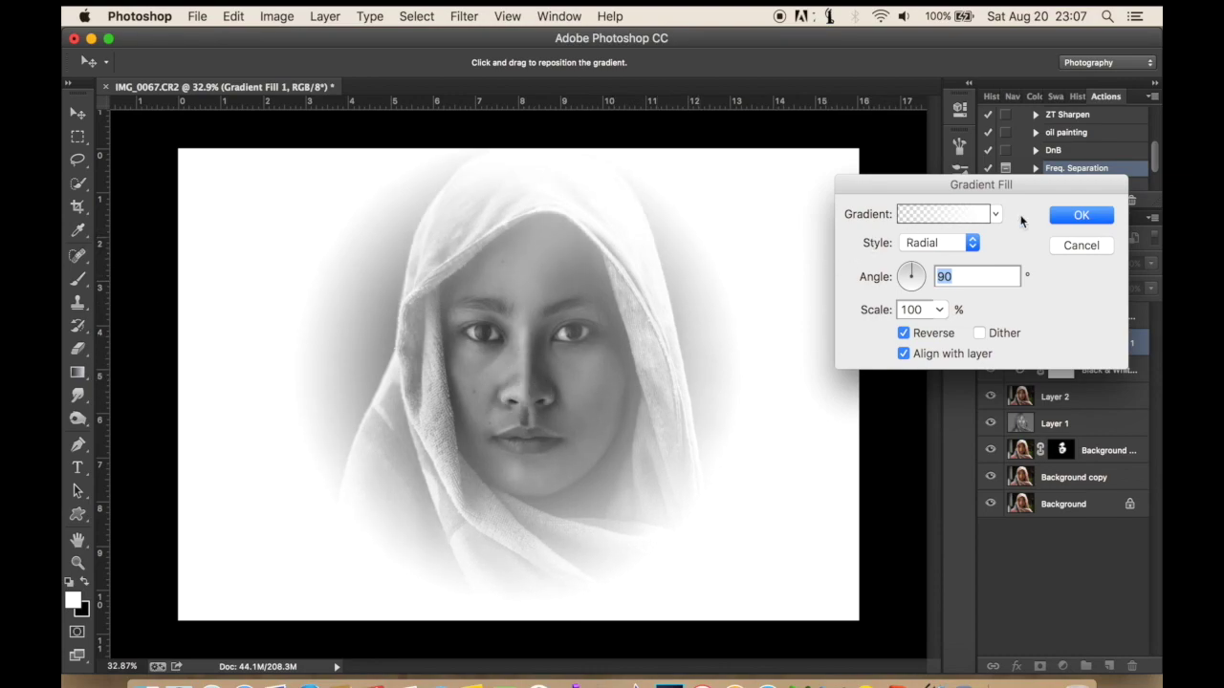
# Switch the gradient to Neutral Density with a 70.02° angle and 186% scale
pyautogui.click(938, 218)
pyautogui.click(934, 296)
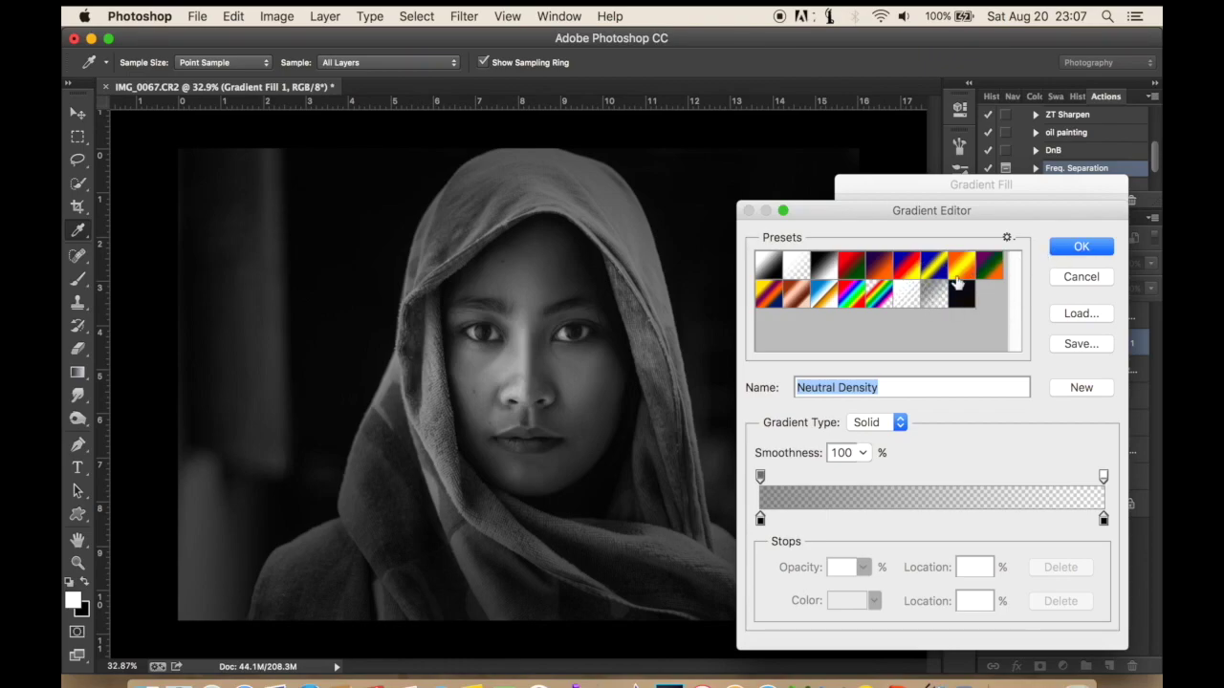
pyautogui.click(1070, 248)
pyautogui.moveTo(916, 273); pyautogui.dragTo(919, 267)
pyautogui.click(939, 308)
pyautogui.moveTo(947, 328); pyautogui.dragTo(951, 330)
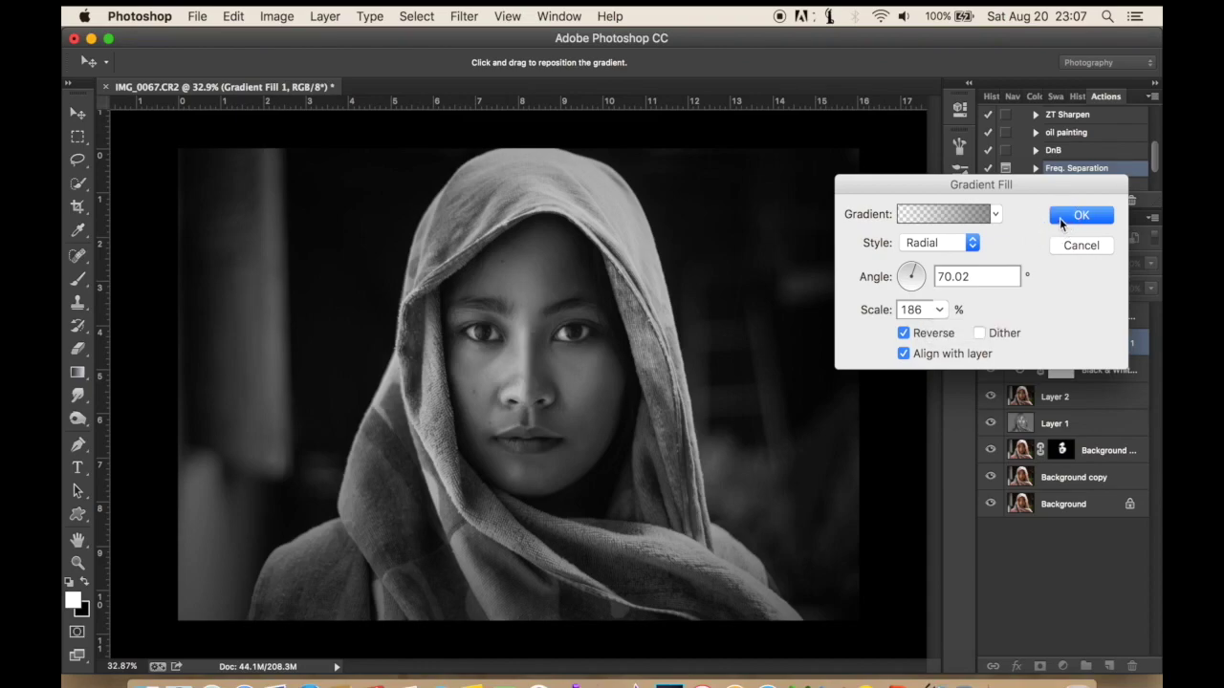
pyautogui.click(1059, 218)
pyautogui.click(1061, 343)
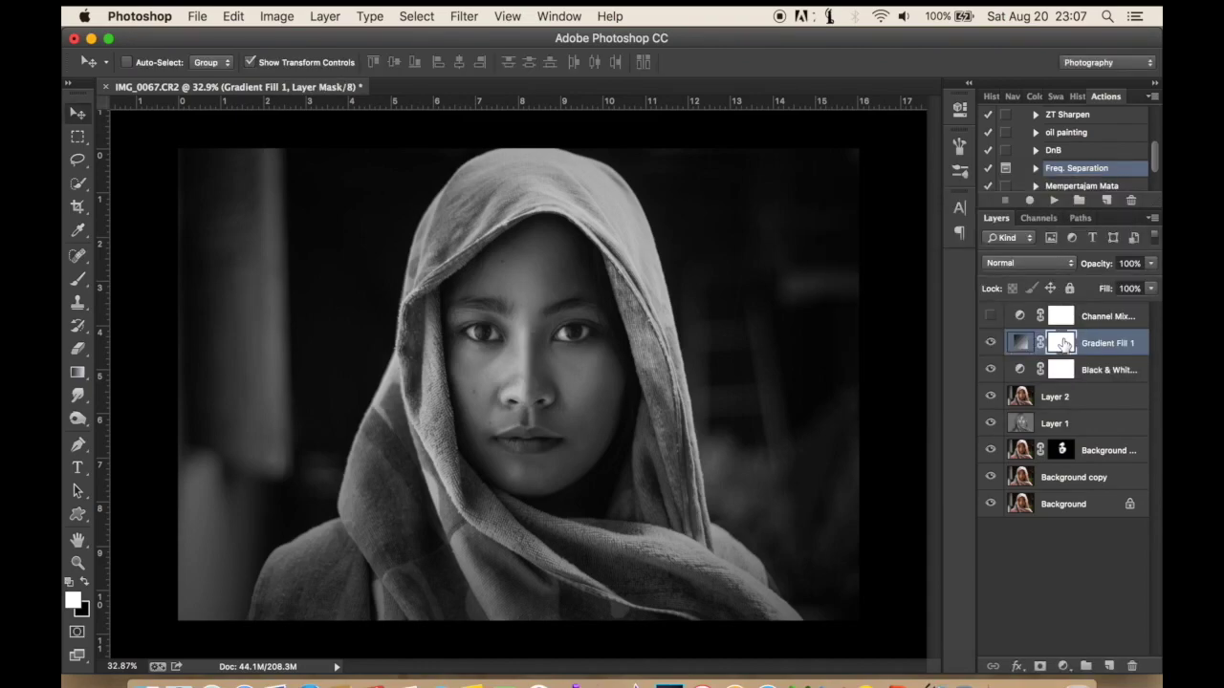
# Paint black on the Gradient Fill mask with the Brush to clear the vignette from the face
pyautogui.click(77, 280)
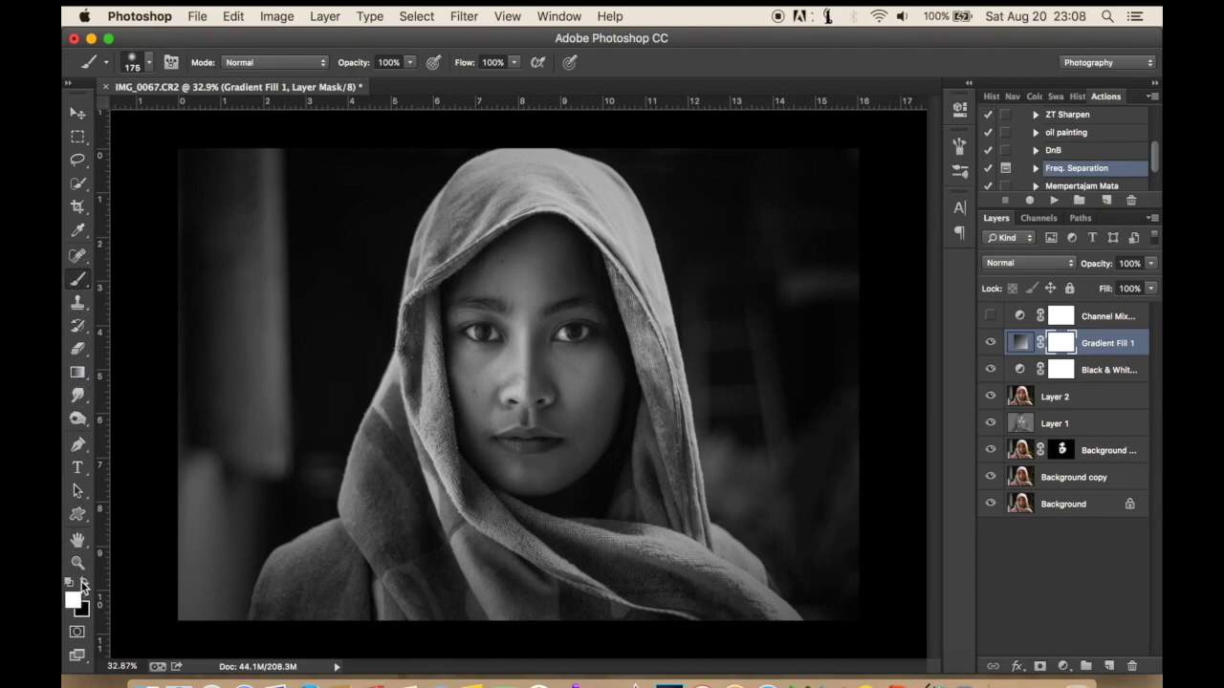
pyautogui.scroll(2, 608, 301)
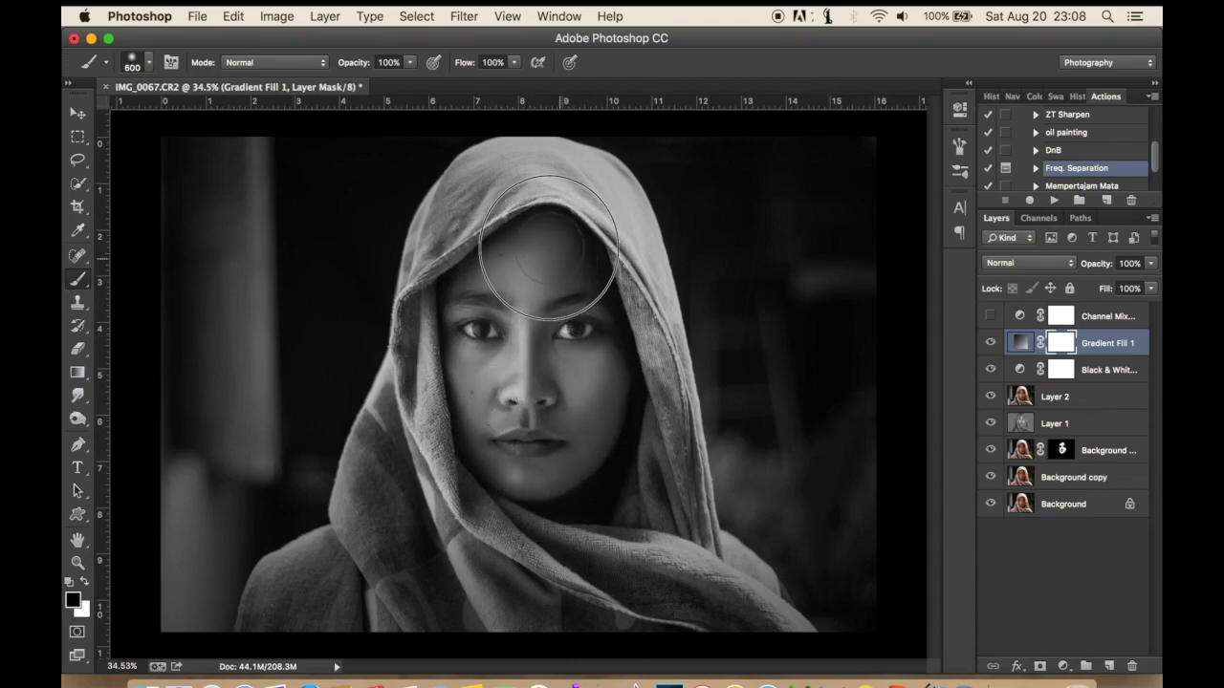
pyautogui.moveTo(552, 405); pyautogui.dragTo(555, 353)
pyautogui.scroll(-5, 545, 338)
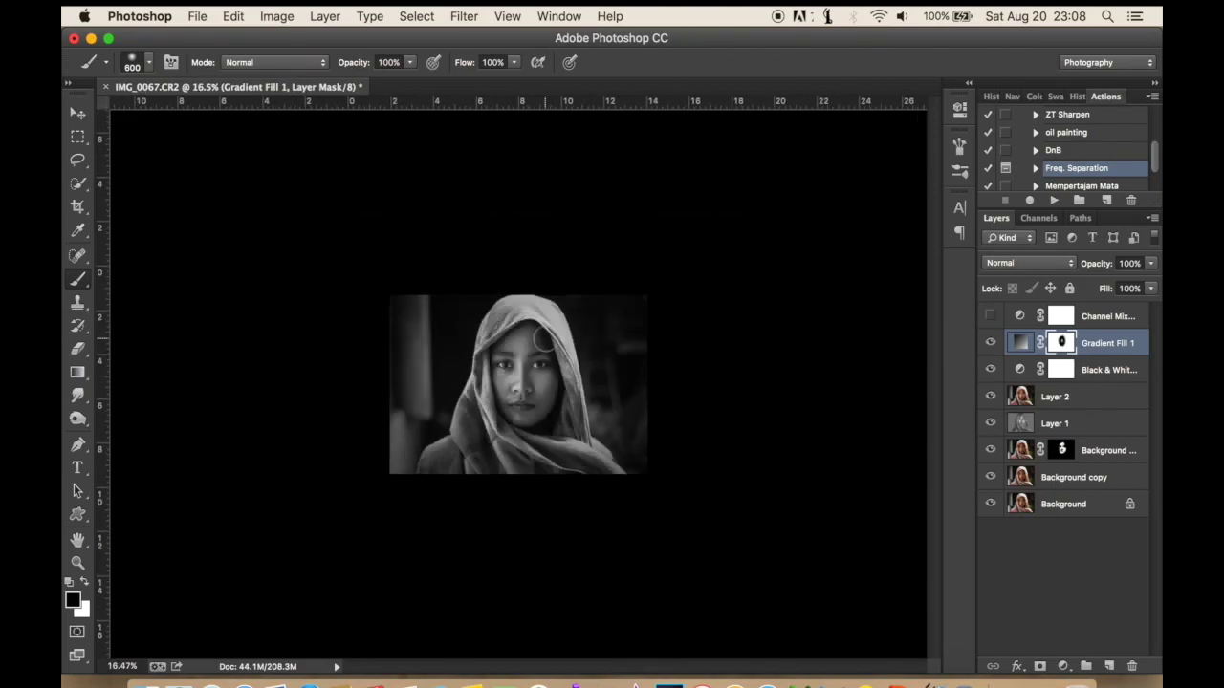
pyautogui.scroll(2, 545, 337)
pyautogui.scroll(2, 540, 337)
pyautogui.scroll(1, 536, 334)
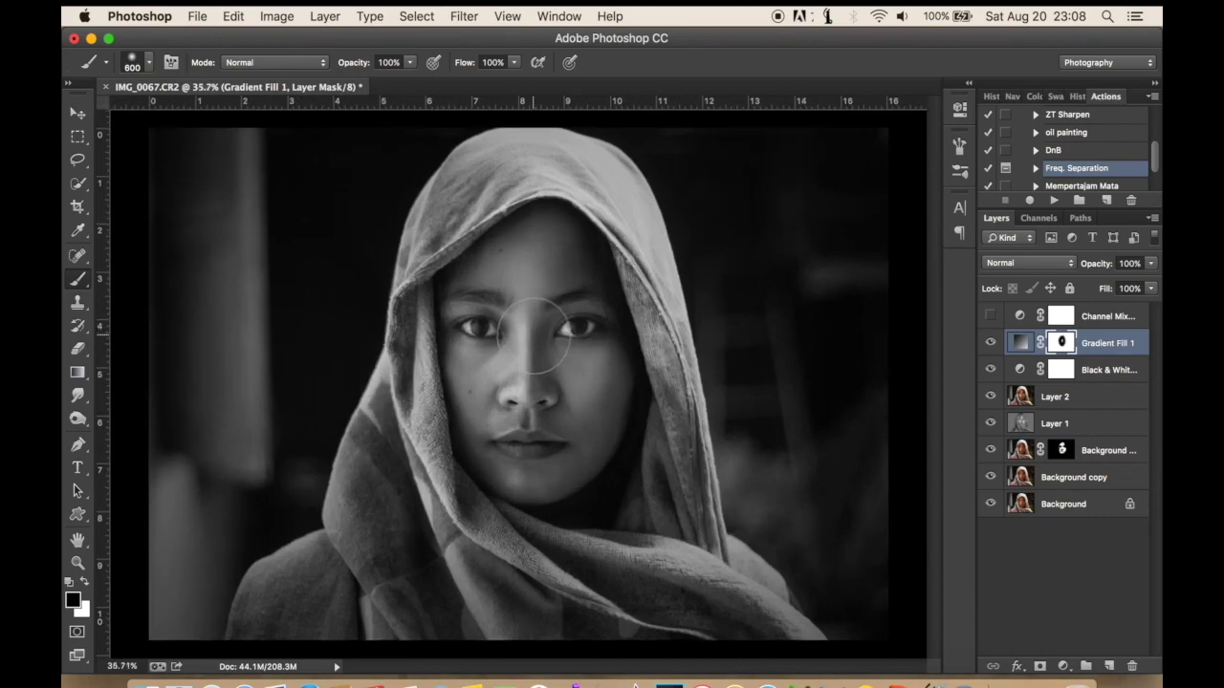
pyautogui.scroll(1, 534, 335)
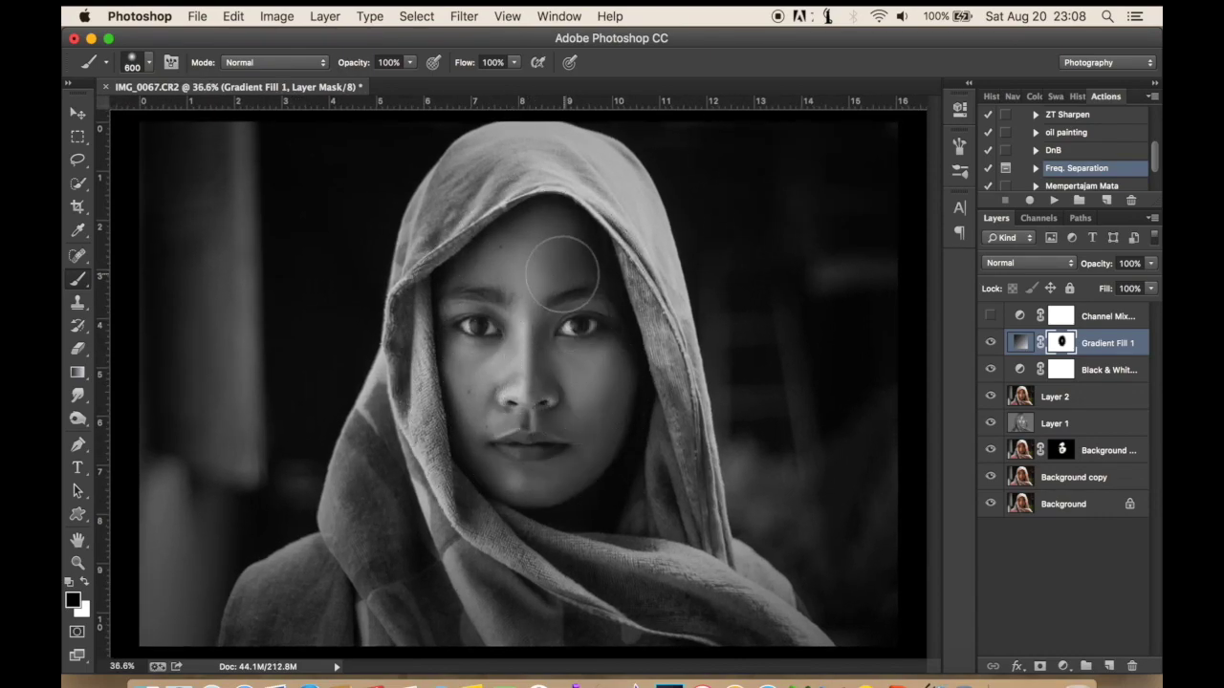
# With a 250 px brush, mask the vignette off the lower scarf, then softly at 38% opacity
pyautogui.press('[')
pyautogui.press('[')
pyautogui.press('[')
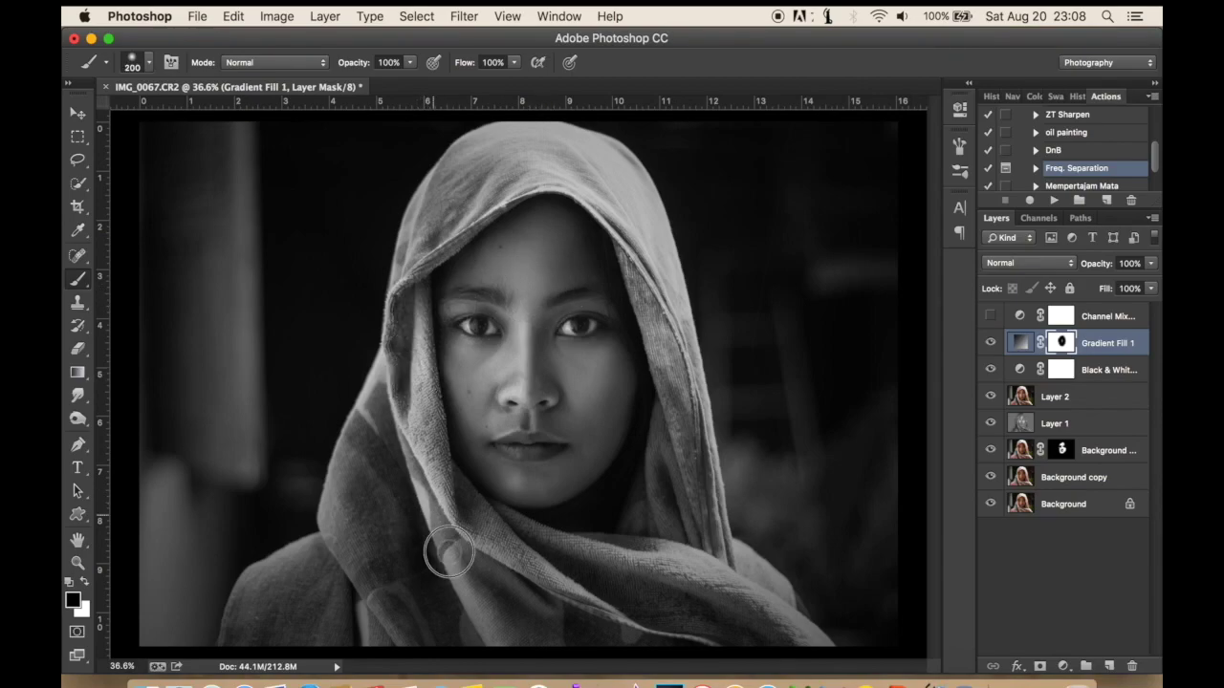
pyautogui.moveTo(497, 602)
pyautogui.mouseDown()
pyautogui.moveTo(527, 561)
pyautogui.moveTo(585, 578)
pyautogui.mouseUp()
pyautogui.moveTo(660, 559); pyautogui.dragTo(744, 604)
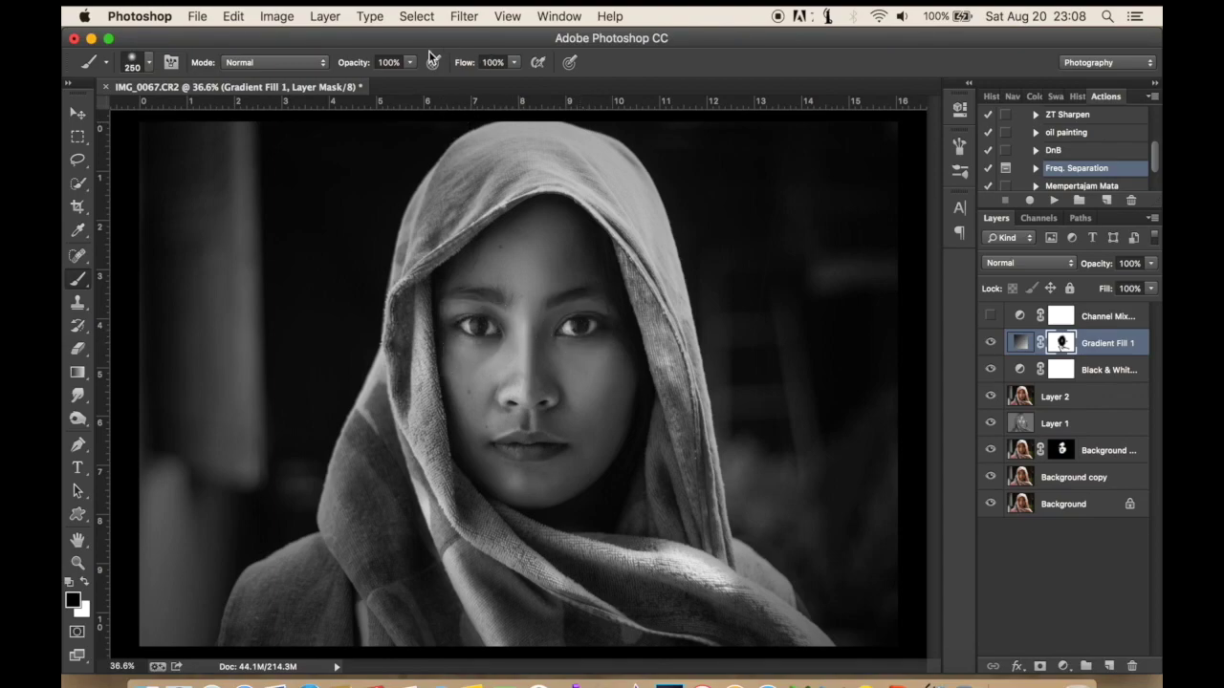
pyautogui.moveTo(364, 87); pyautogui.dragTo(360, 82)
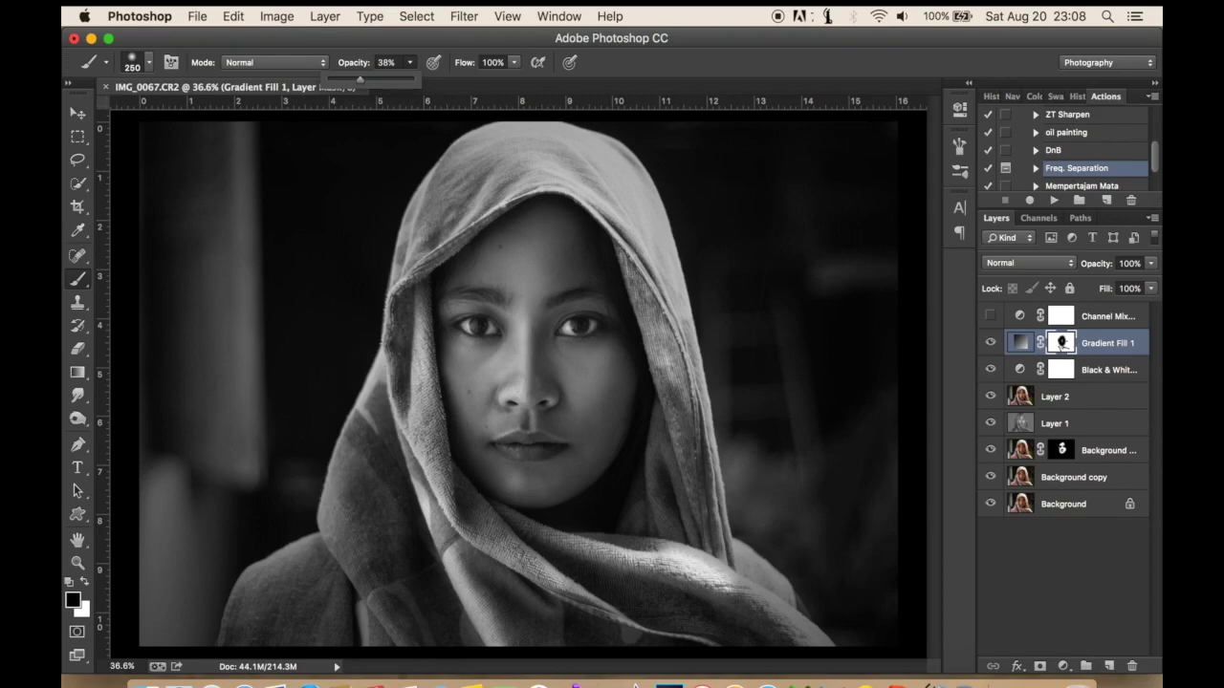
pyautogui.moveTo(365, 429); pyautogui.dragTo(274, 576)
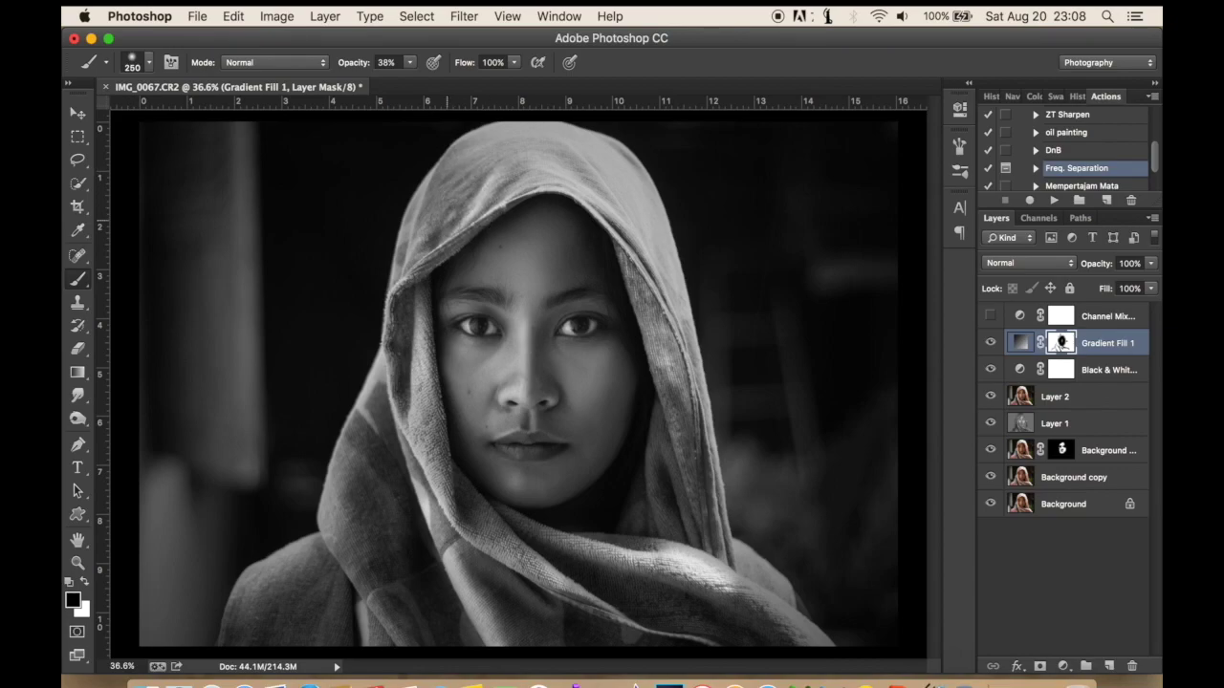
pyautogui.scroll(-5, 546, 319)
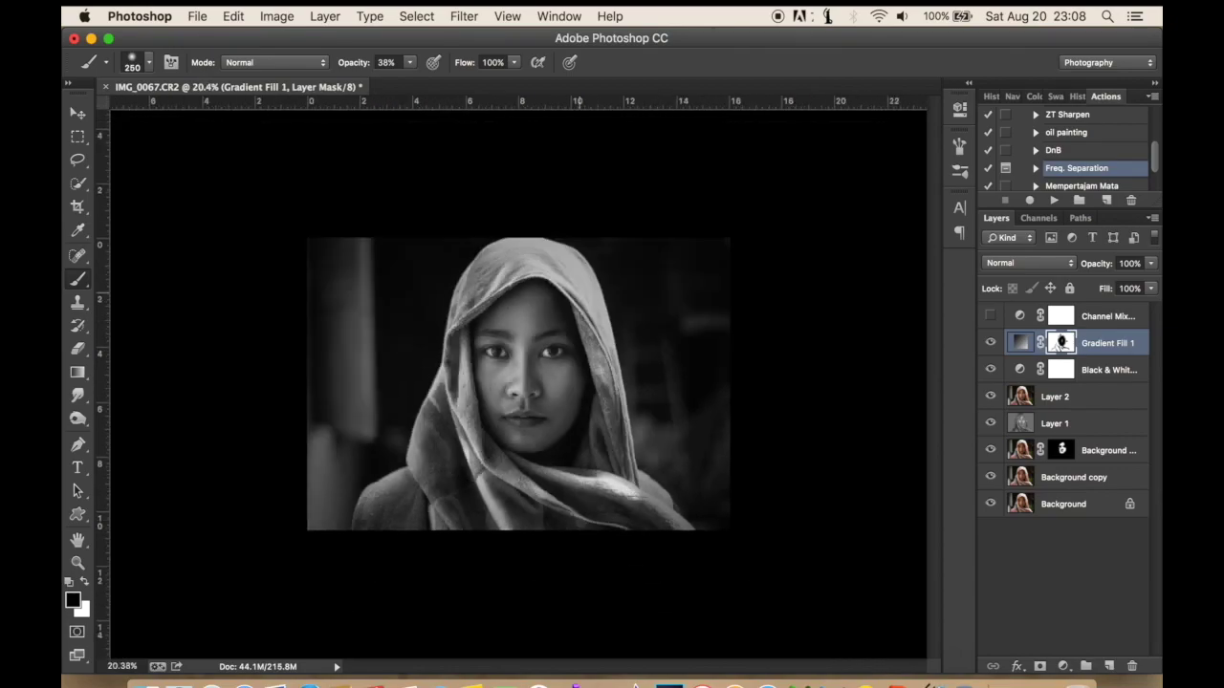
pyautogui.scroll(2, 723, 209)
pyautogui.scroll(3, 724, 209)
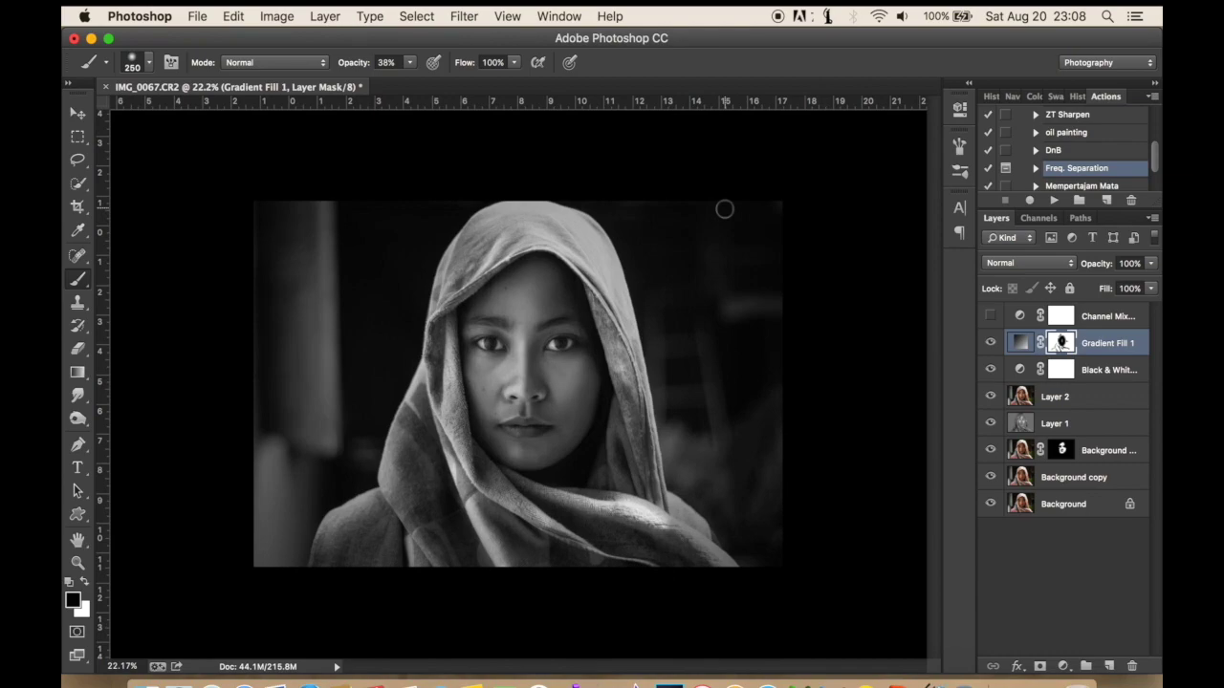
pyautogui.scroll(1, 724, 209)
pyautogui.scroll(1, 724, 209)
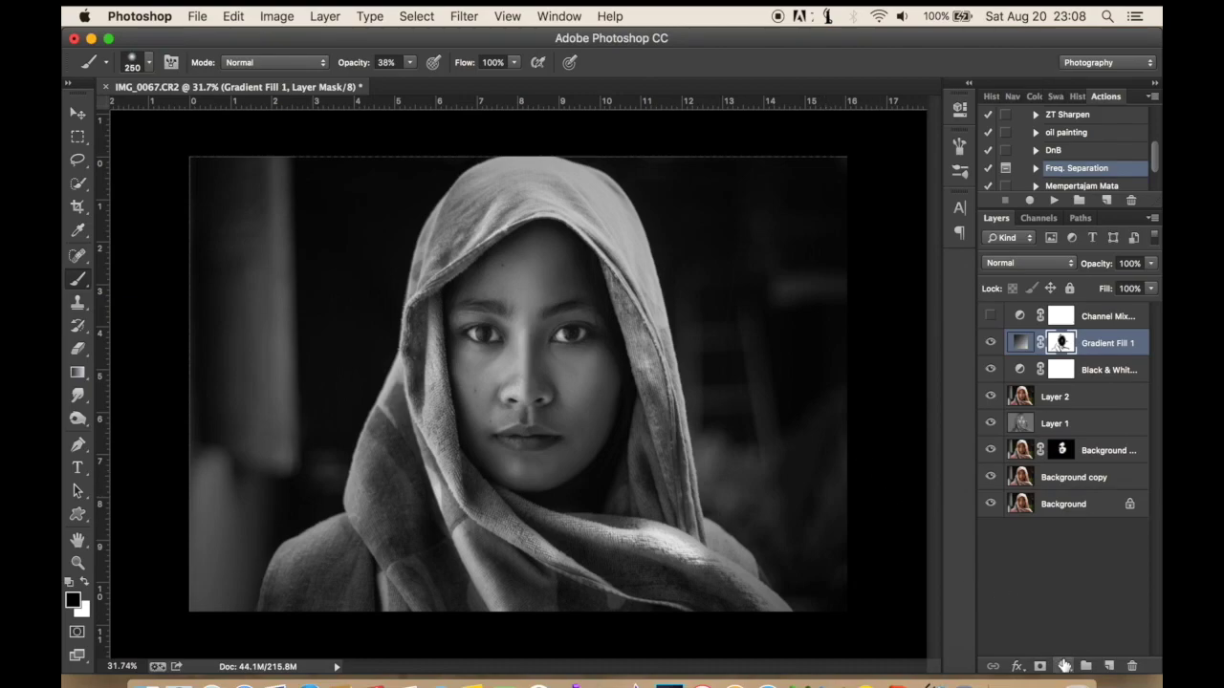
# Add a Selective Color layer with Whites' Black set to -30% to brighten the whites
pyautogui.click(1062, 665)
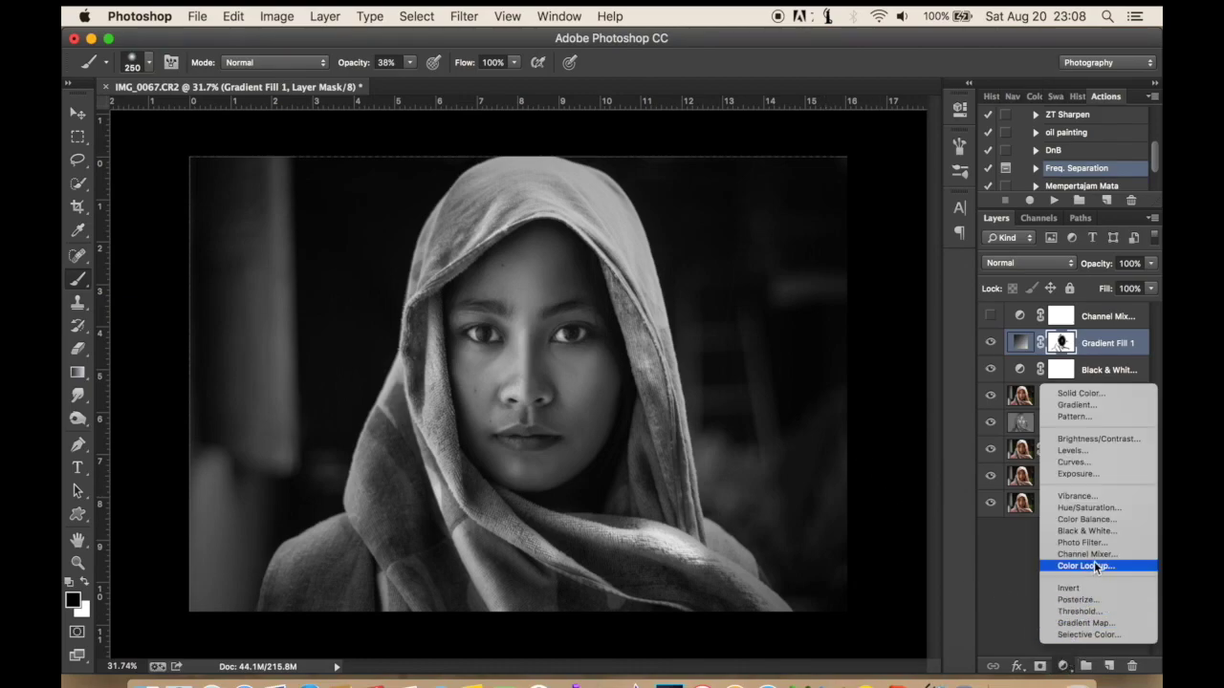
pyautogui.click(1094, 636)
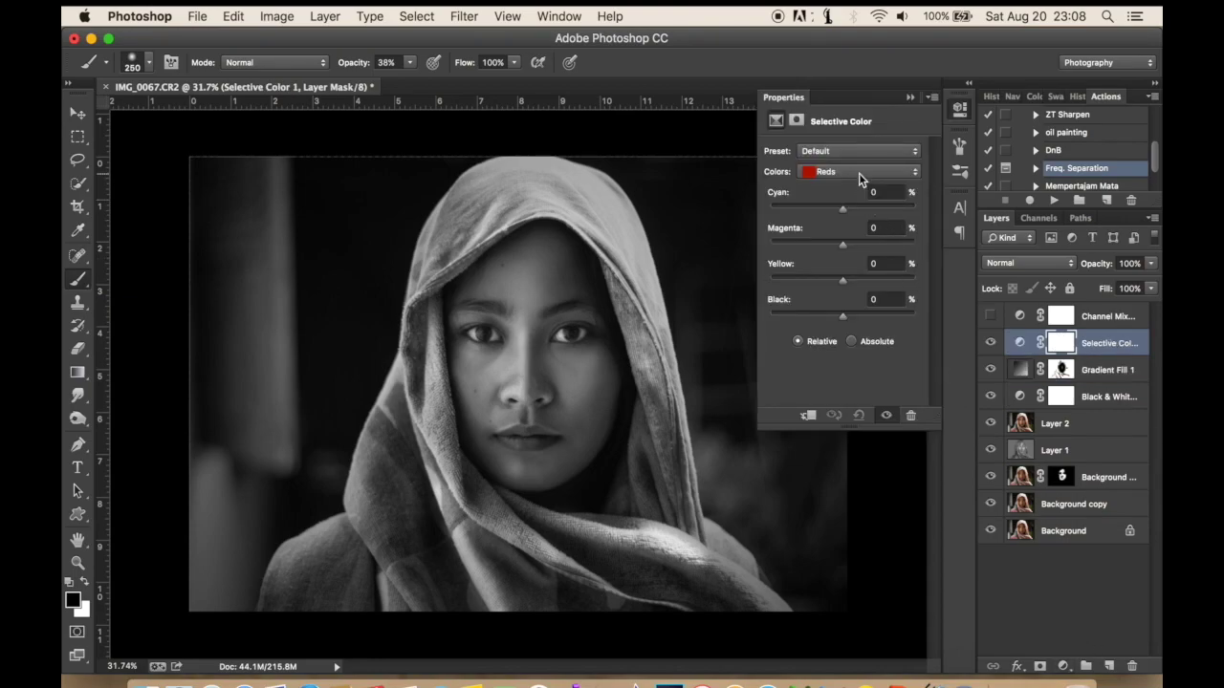
pyautogui.click(859, 173)
pyautogui.click(837, 195)
pyautogui.click(815, 315)
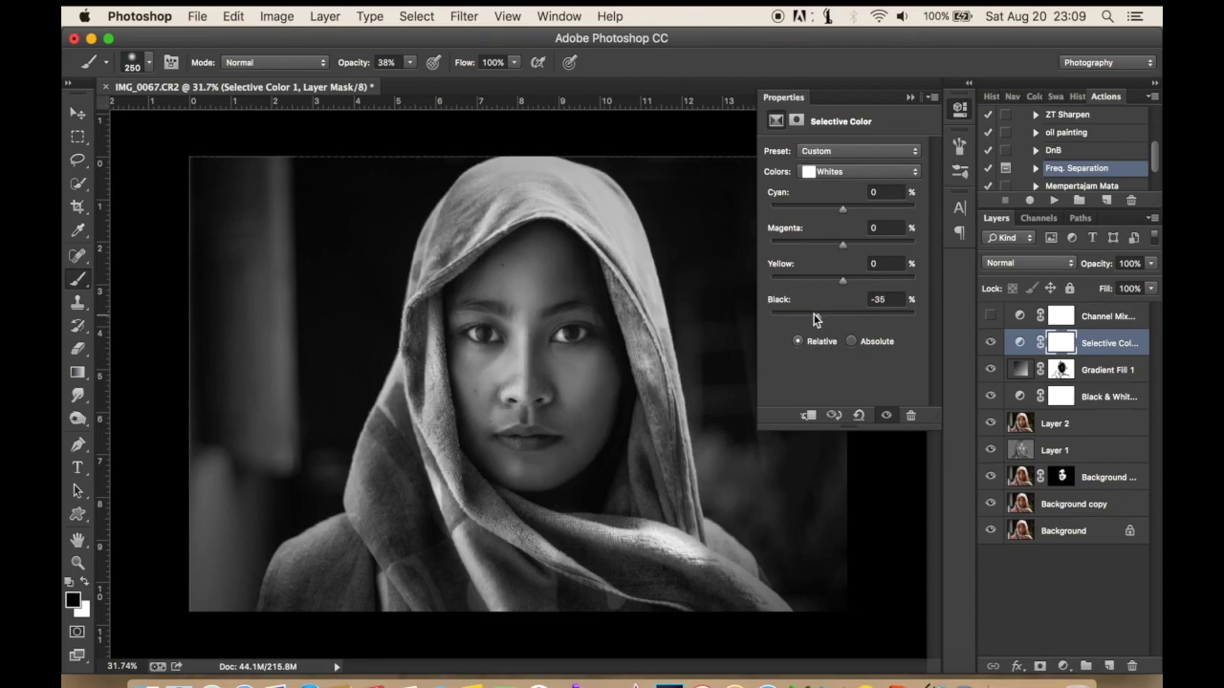
pyautogui.moveTo(815, 319); pyautogui.dragTo(798, 320)
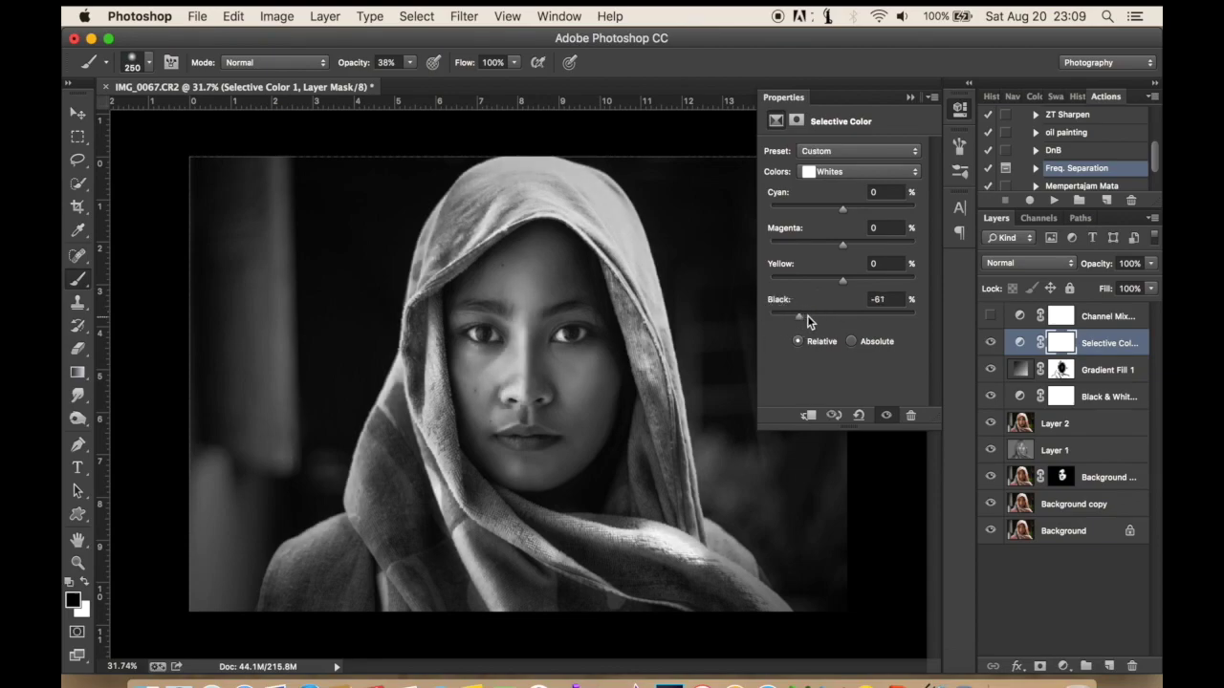
pyautogui.click(886, 299)
pyautogui.write('-30')
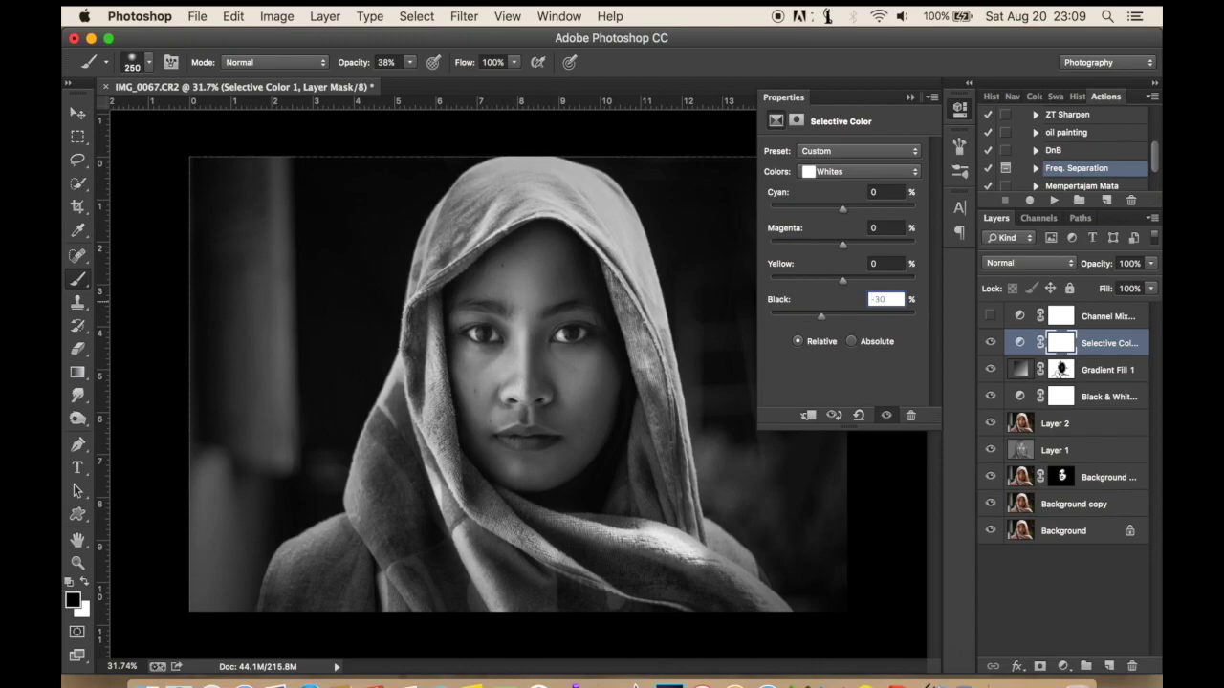
pyautogui.click(909, 98)
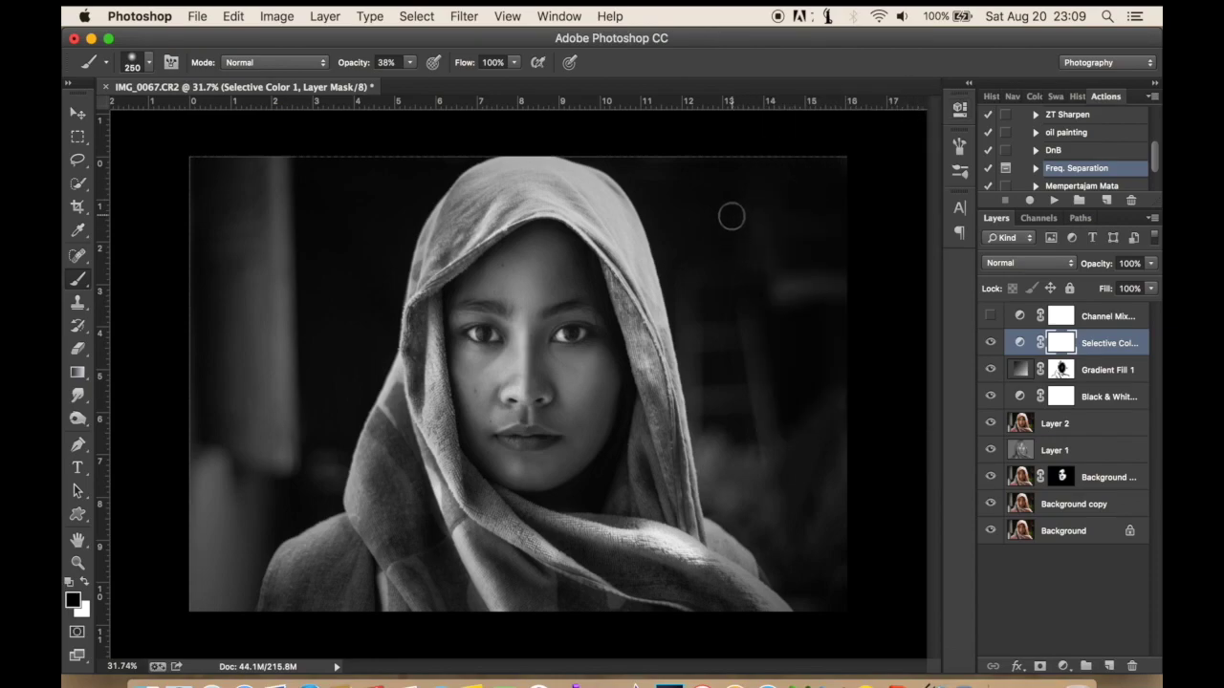
pyautogui.scroll(2, 729, 217)
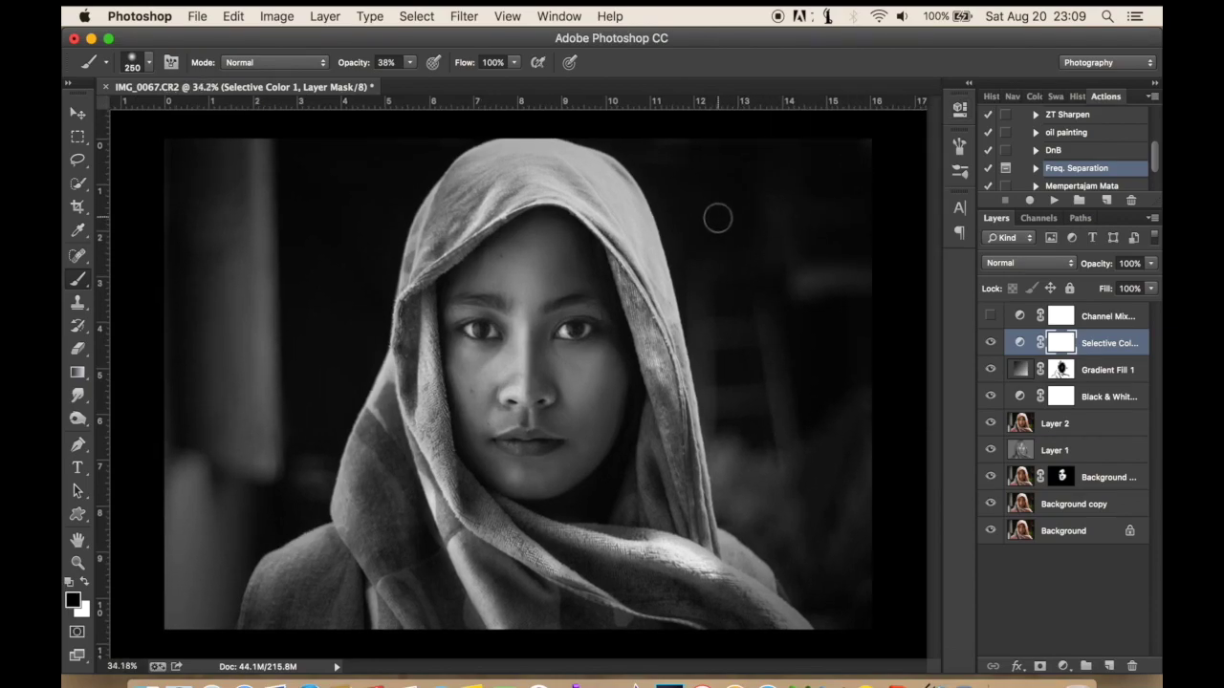
pyautogui.scroll(2, 721, 218)
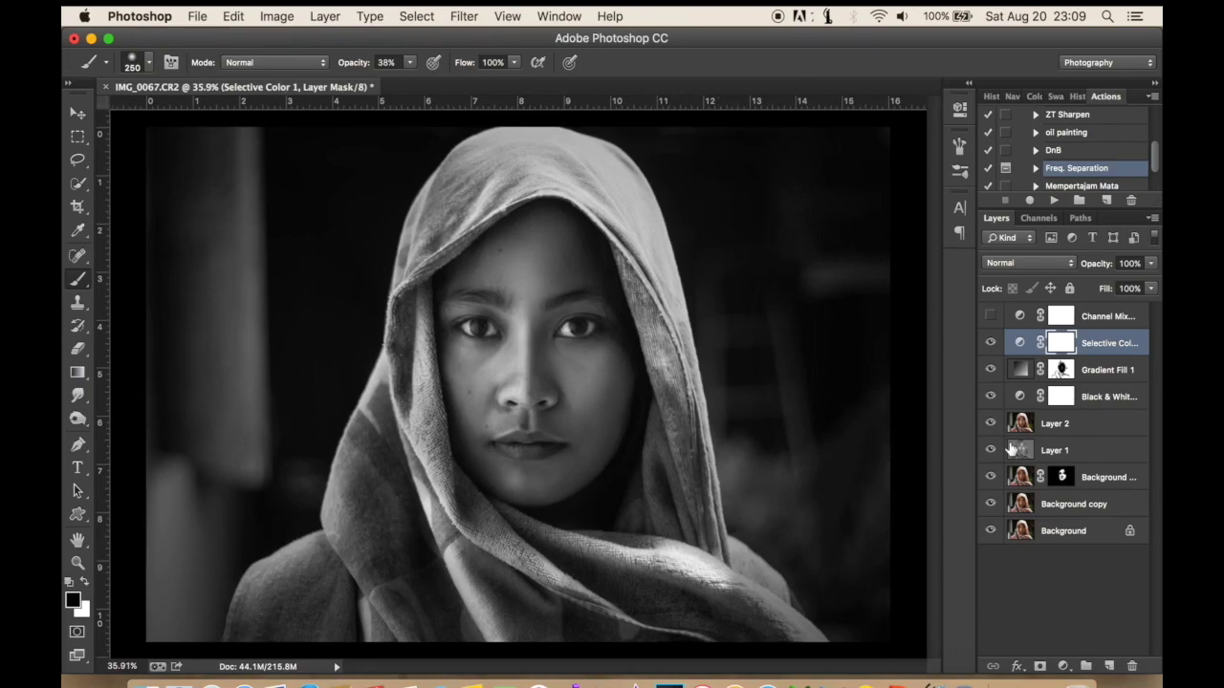
pyautogui.click(1064, 665)
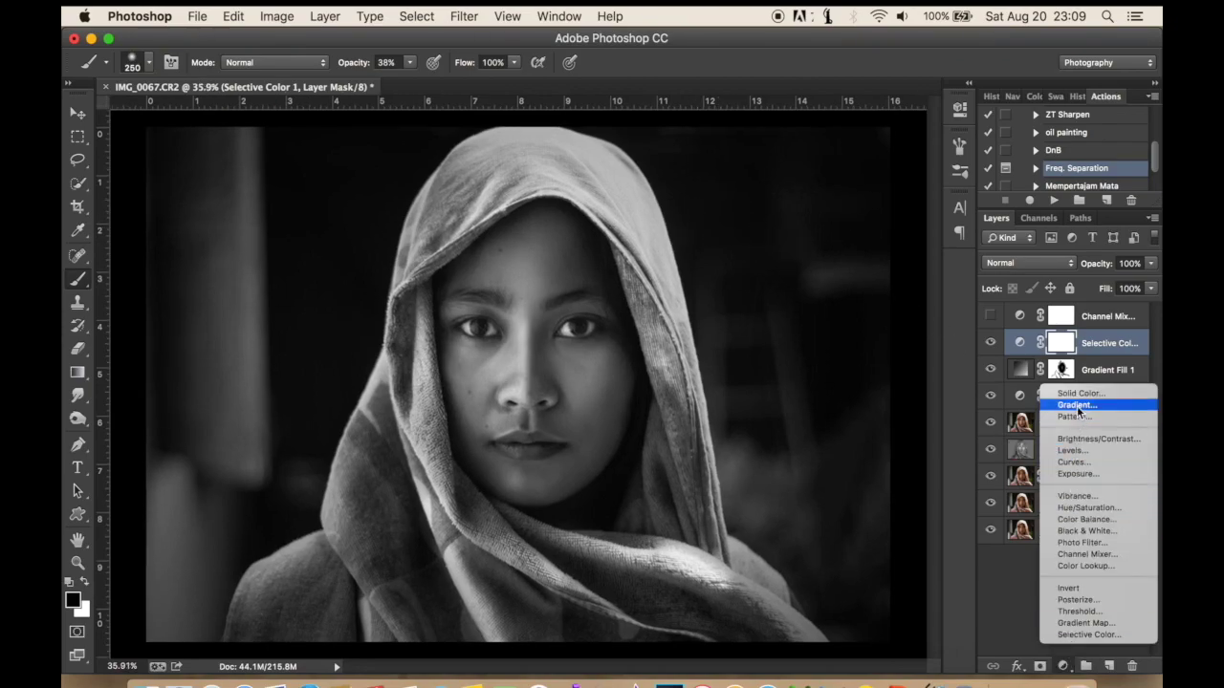
# Add a Curves adjustment, pulling the shadow end and raising a midtone point
pyautogui.click(1071, 463)
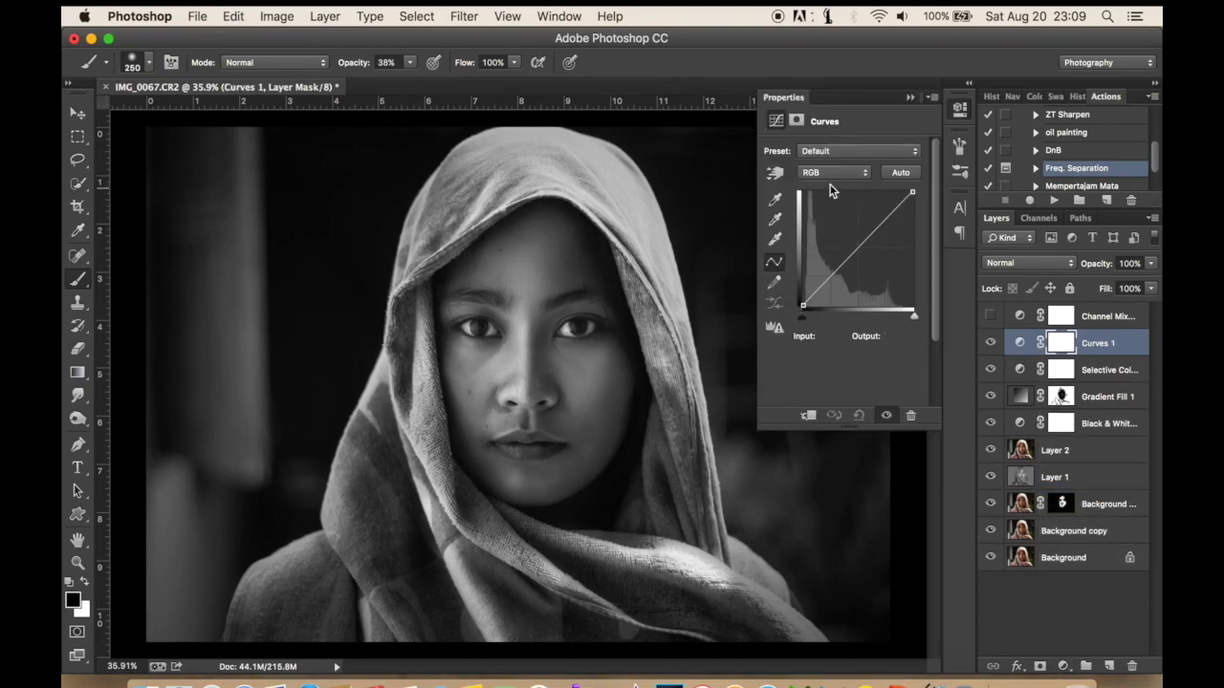
pyautogui.moveTo(829, 278)
pyautogui.mouseDown()
pyautogui.moveTo(831, 293)
pyautogui.moveTo(799, 300)
pyautogui.mouseUp()
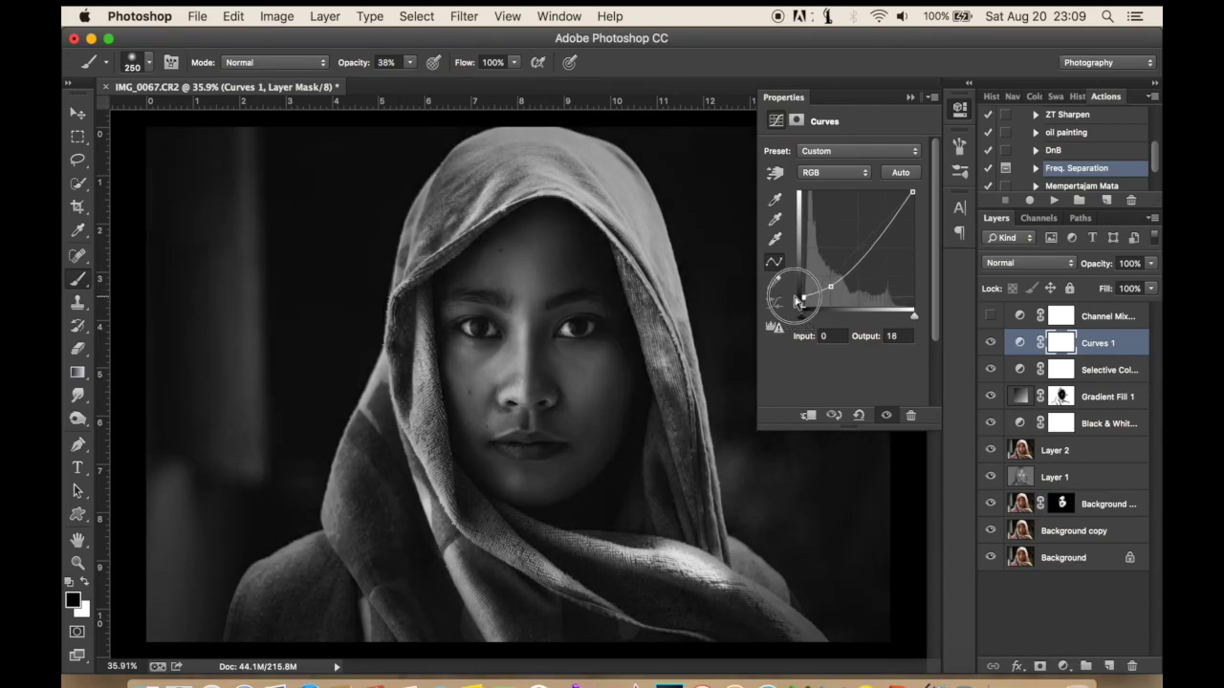
pyautogui.click(860, 264)
pyautogui.moveTo(860, 265); pyautogui.dragTo(857, 258)
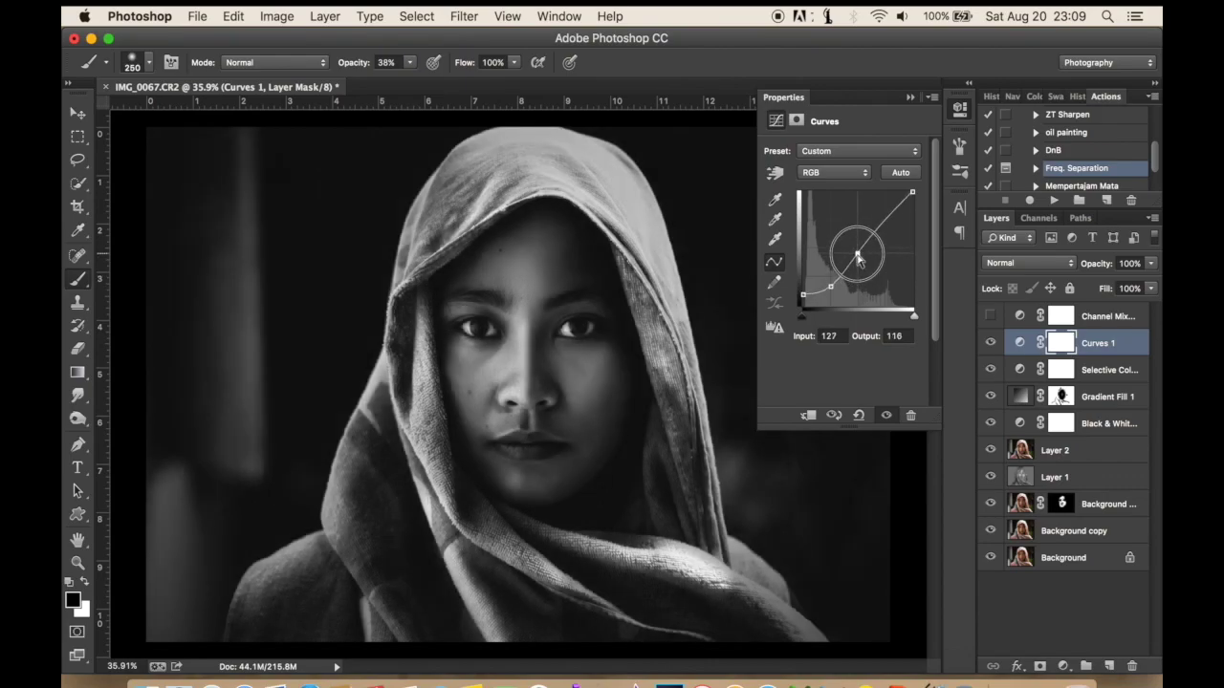
pyautogui.moveTo(802, 296); pyautogui.dragTo(803, 302)
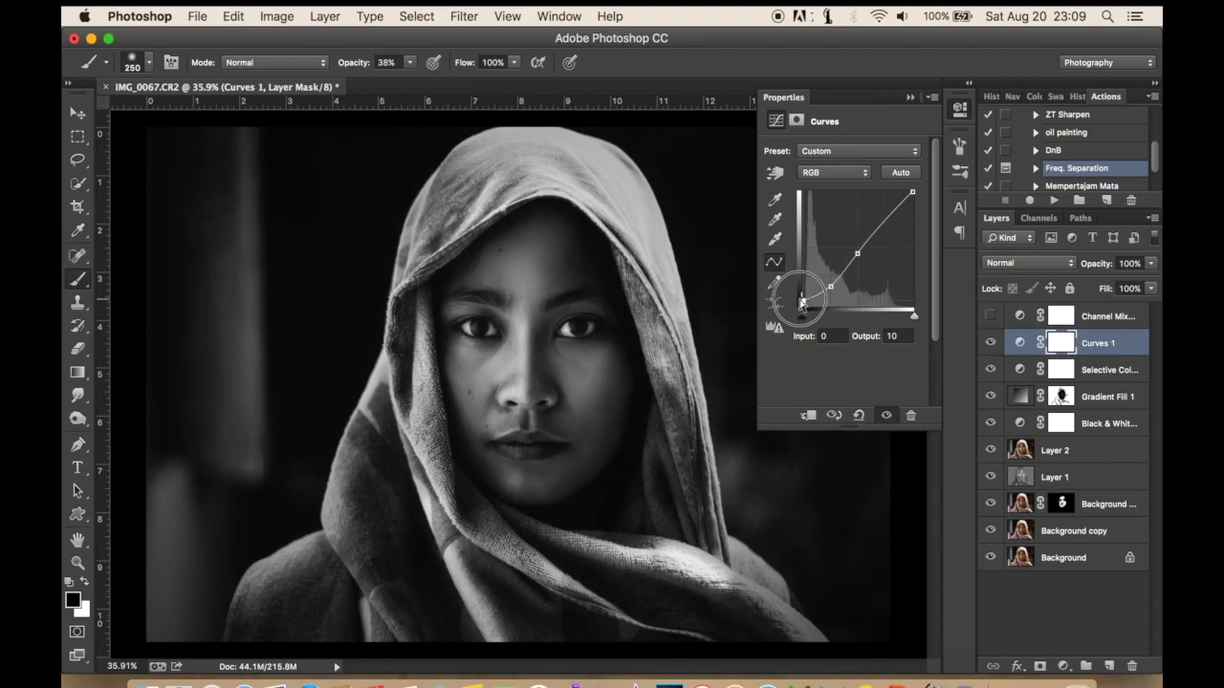
pyautogui.scroll(-1, 668, 229)
pyautogui.scroll(-2, 652, 229)
pyautogui.scroll(-1, 652, 229)
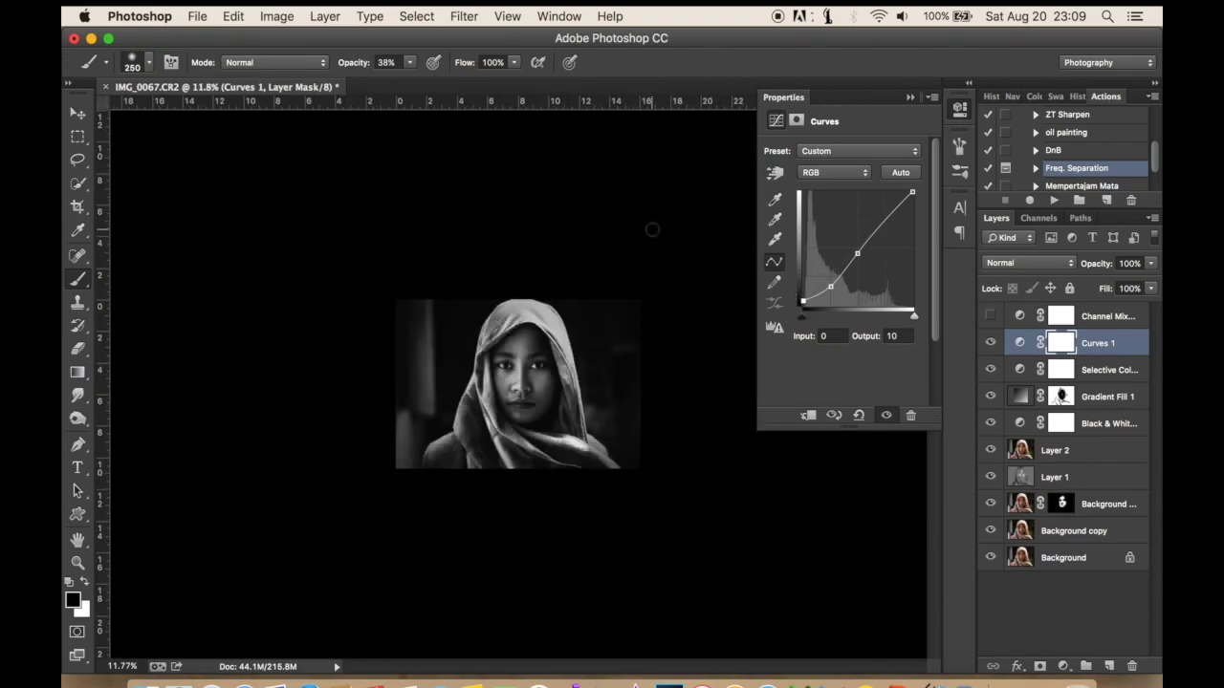
pyautogui.scroll(1, 661, 209)
pyautogui.scroll(1, 661, 209)
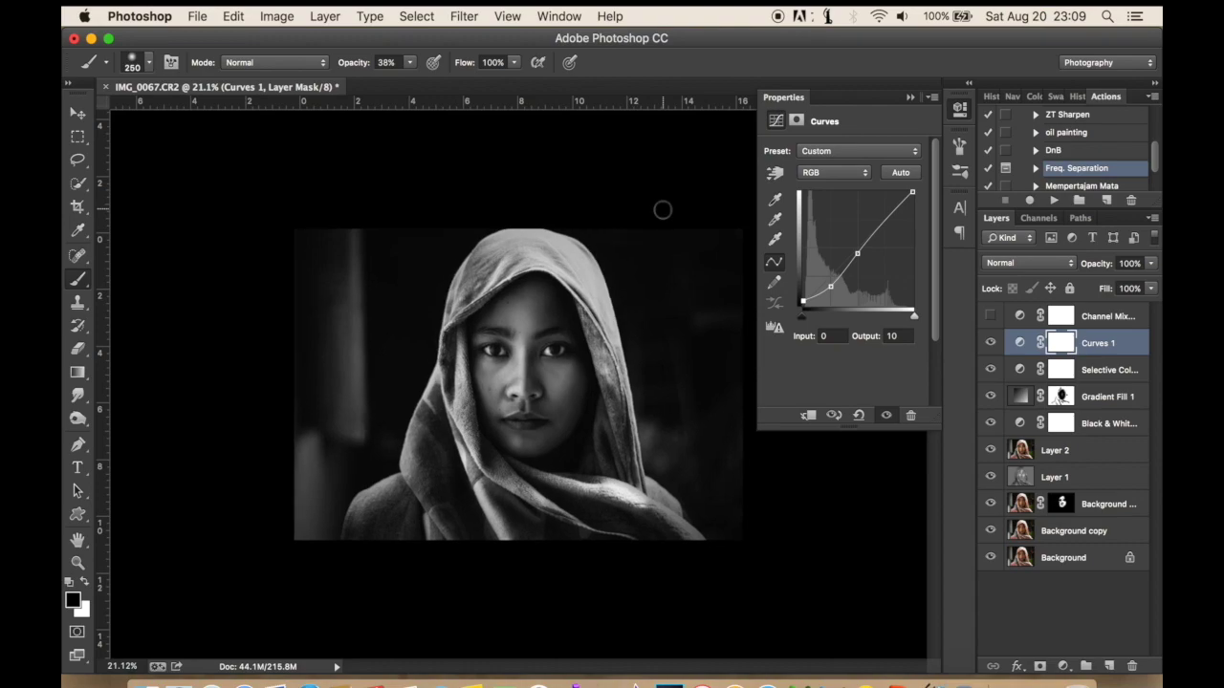
pyautogui.scroll(1, 663, 210)
pyautogui.scroll(1, 663, 209)
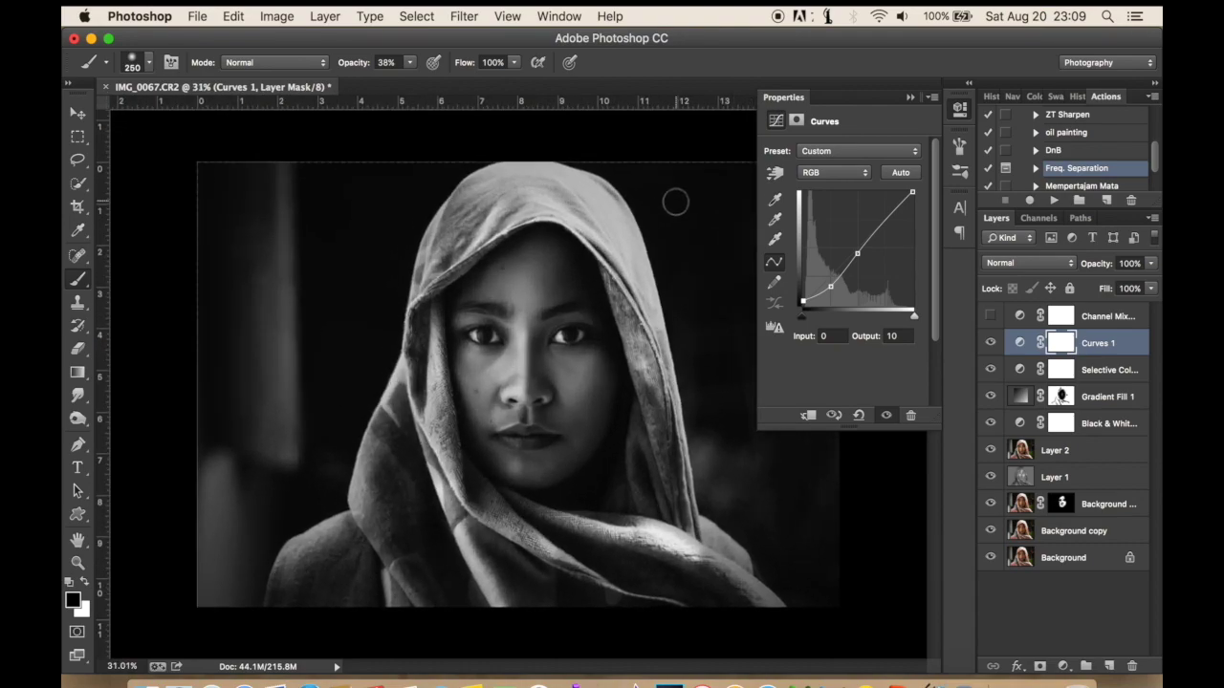
# Set the curve's black point output to 16 and zoom in to check the result
pyautogui.moveTo(803, 302); pyautogui.dragTo(802, 299)
pyautogui.click(911, 96)
pyautogui.scroll(4, 547, 272)
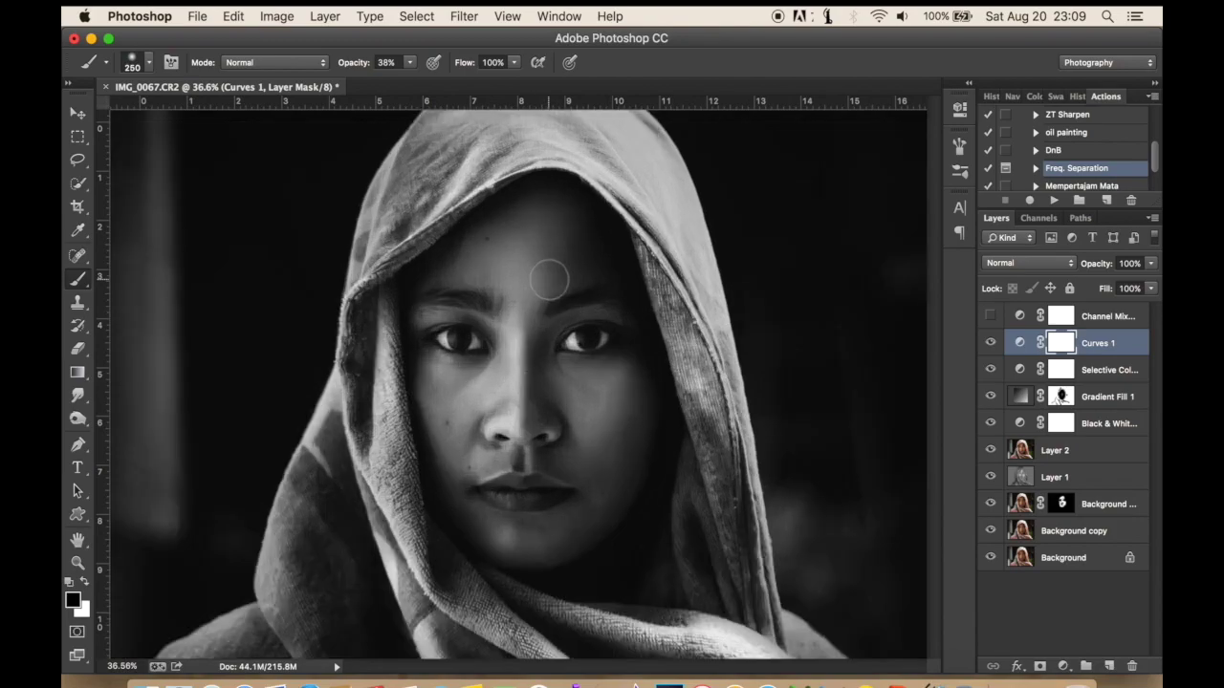
pyautogui.scroll(1, 549, 280)
pyautogui.scroll(1, 549, 279)
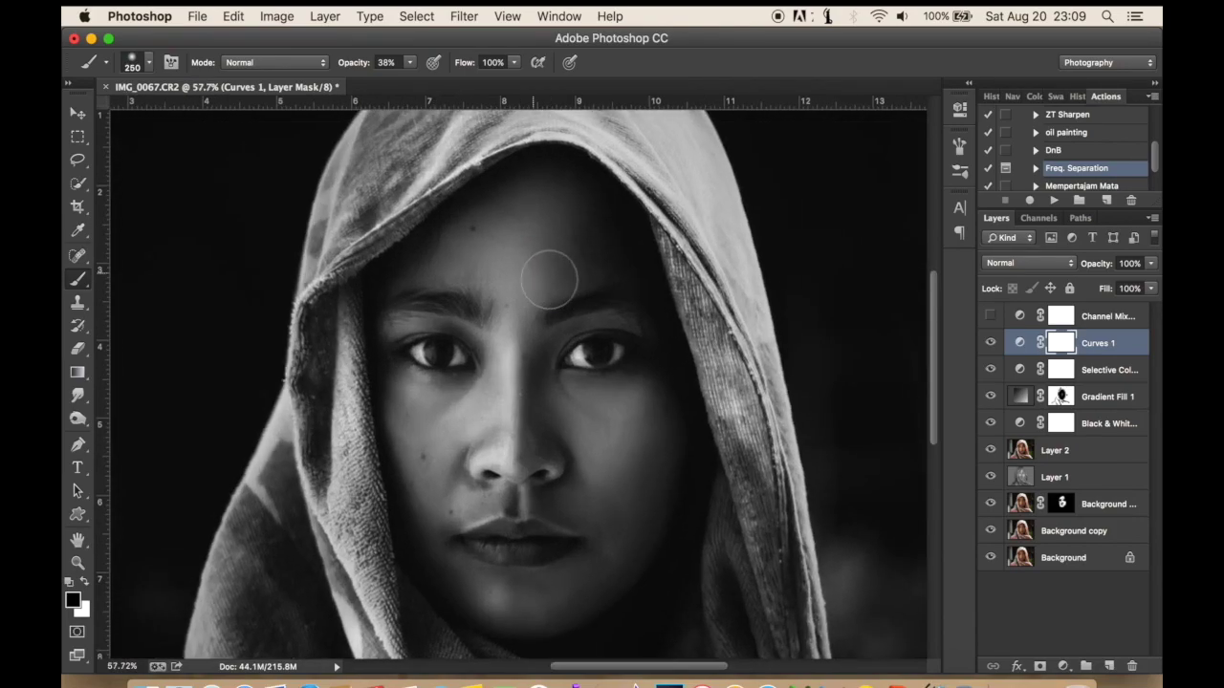
pyautogui.scroll(-2, 549, 279)
pyautogui.scroll(-1, 549, 279)
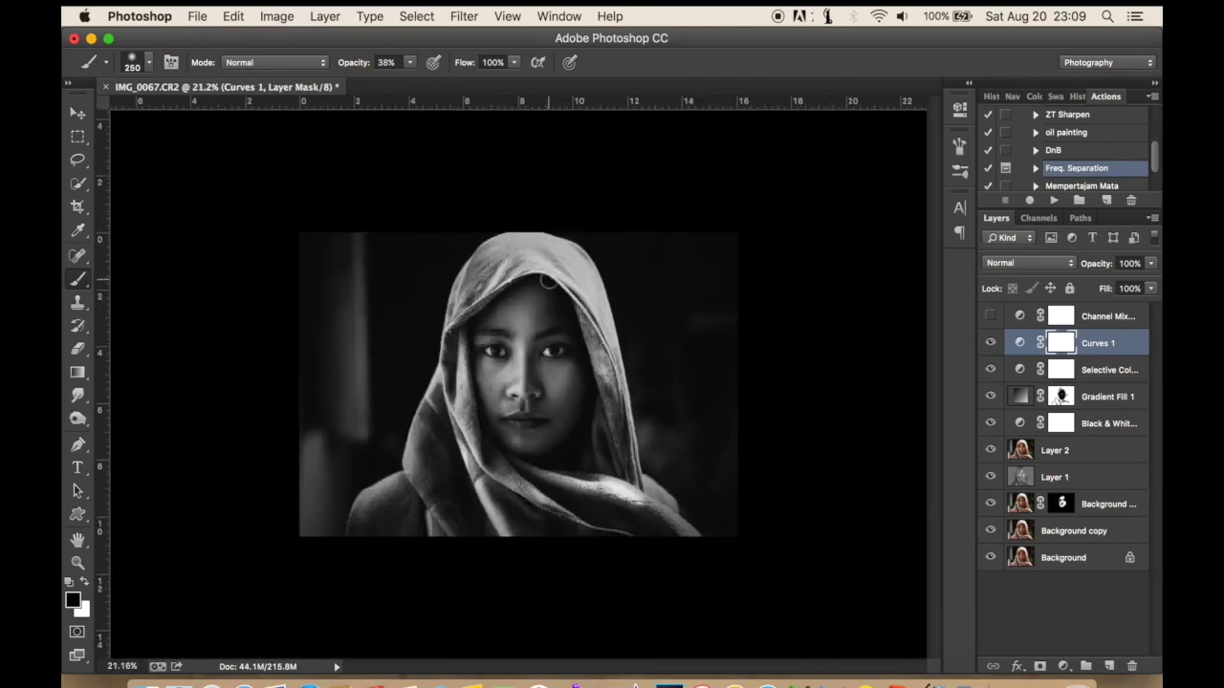
pyautogui.scroll(-1, 548, 280)
pyautogui.scroll(1, 637, 188)
pyautogui.scroll(1, 678, 180)
pyautogui.scroll(1, 678, 181)
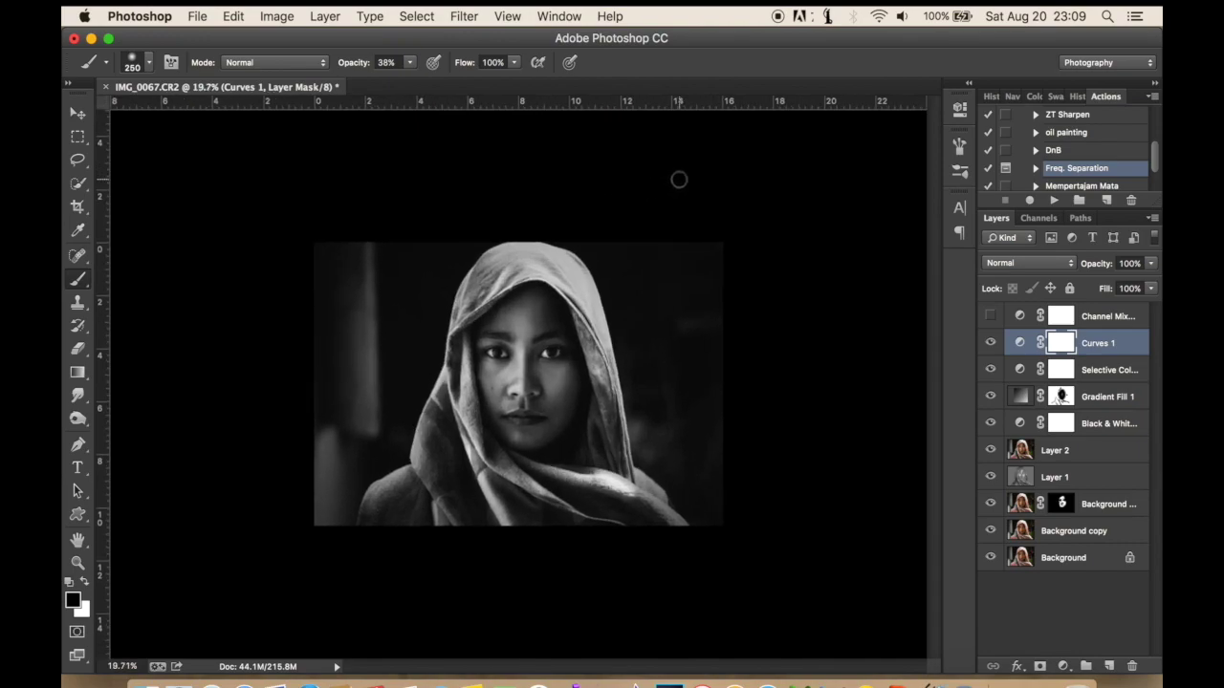
pyautogui.scroll(1, 680, 180)
pyautogui.scroll(1, 680, 180)
pyautogui.scroll(1, 679, 180)
pyautogui.scroll(1, 680, 180)
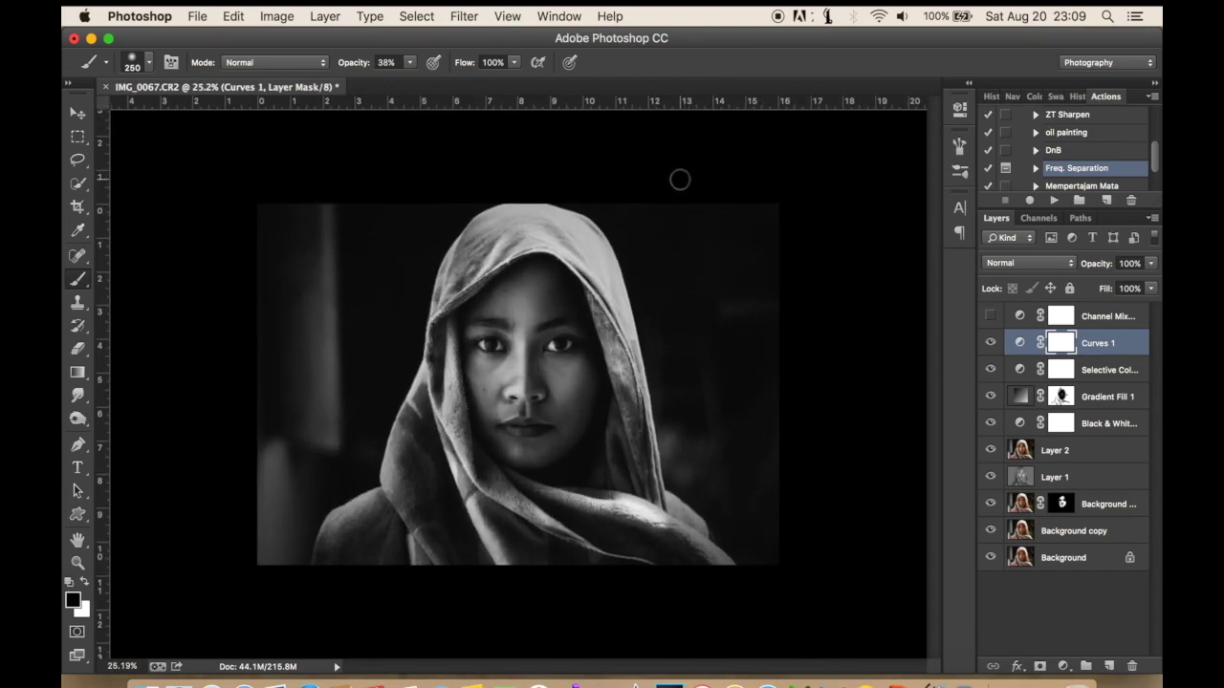
pyautogui.scroll(1, 680, 180)
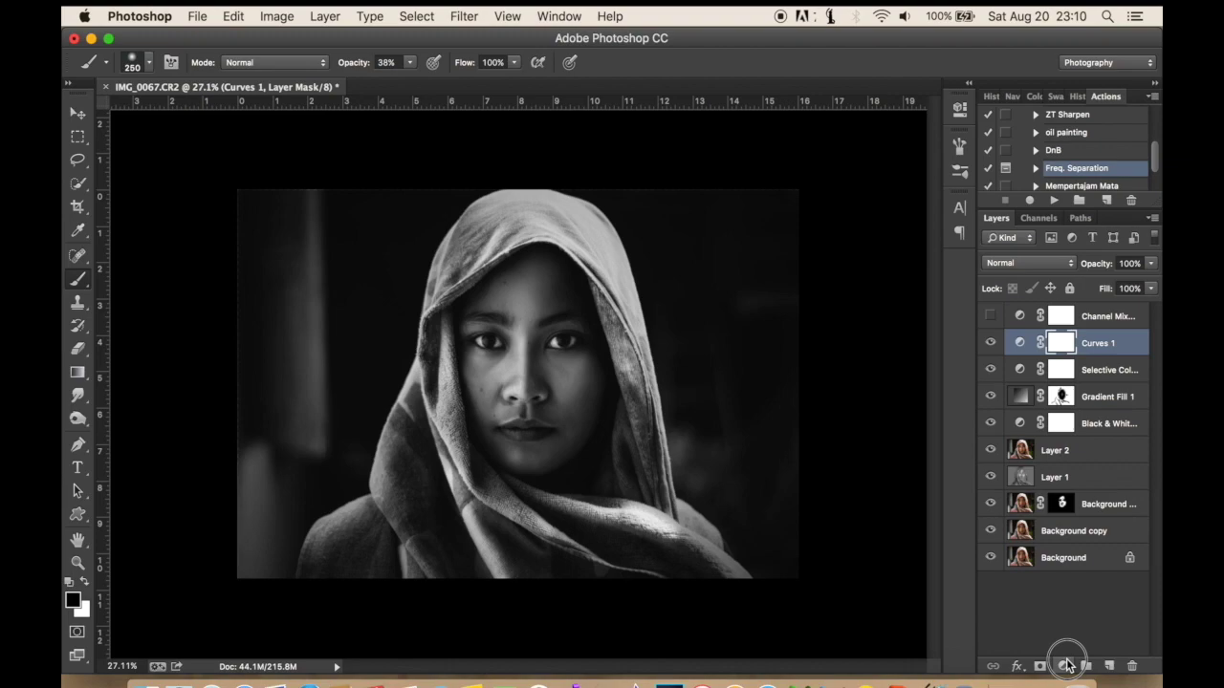
# Add a Selective Color adjustment that adds 3% Black to the Blacks, then collapse Properties
pyautogui.click(1064, 665)
pyautogui.click(1062, 633)
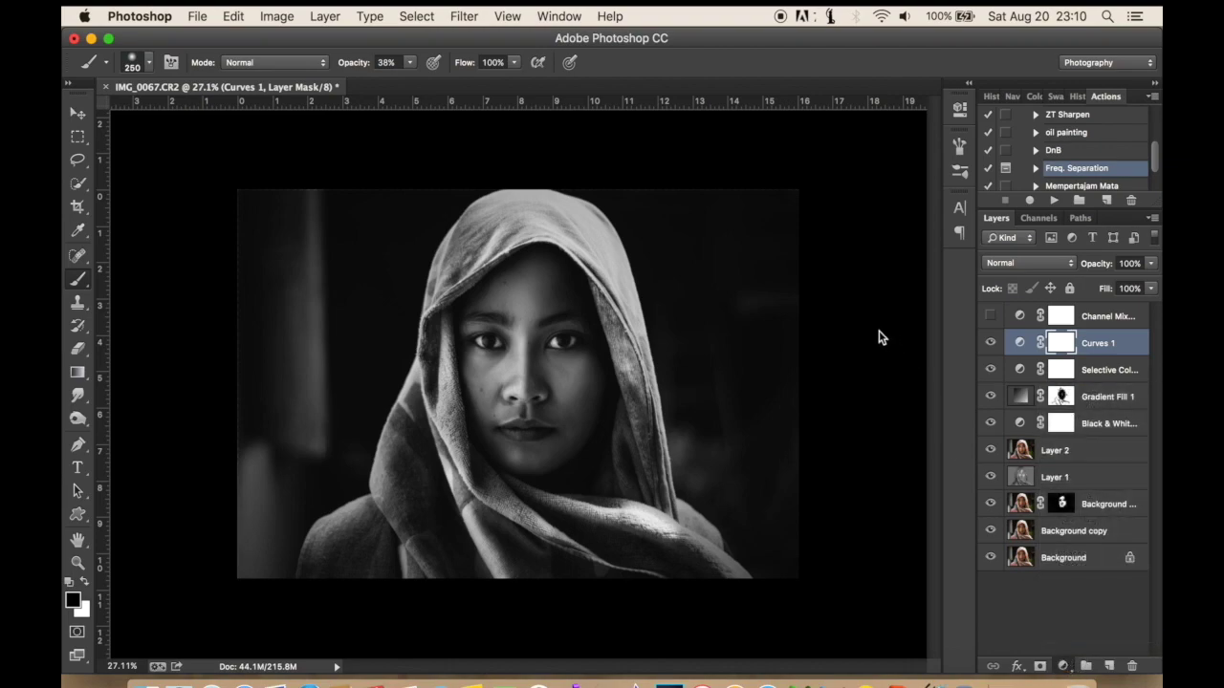
pyautogui.click(849, 172)
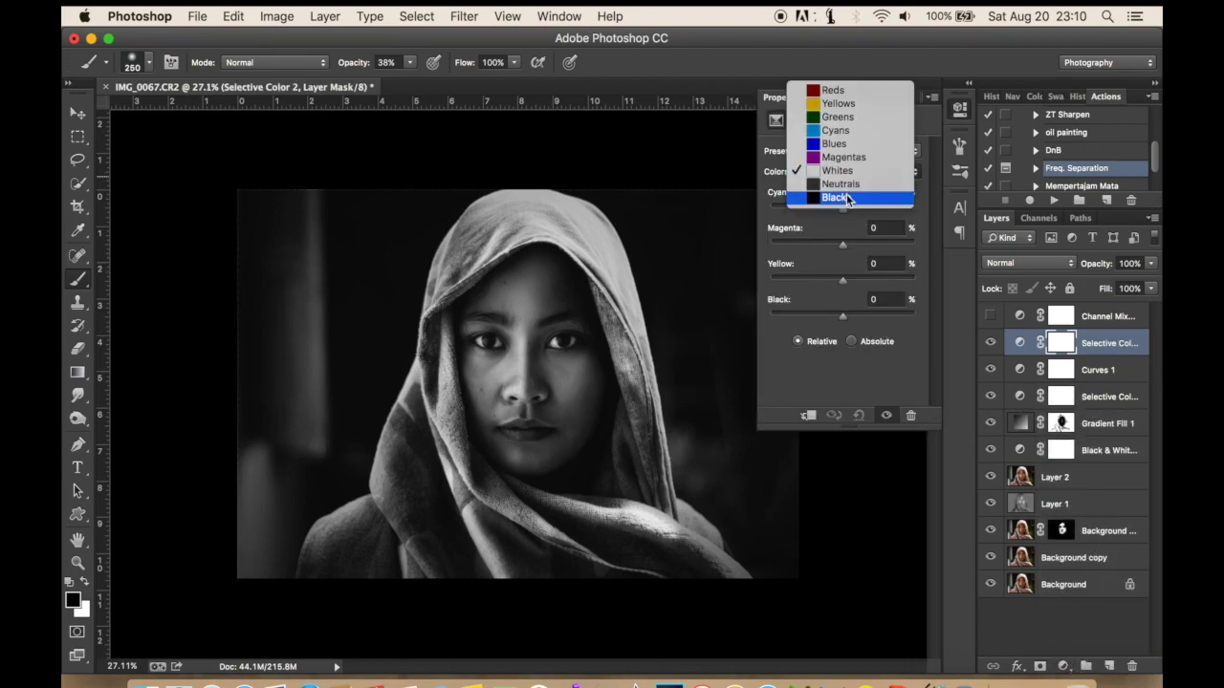
pyautogui.click(847, 198)
pyautogui.click(882, 304)
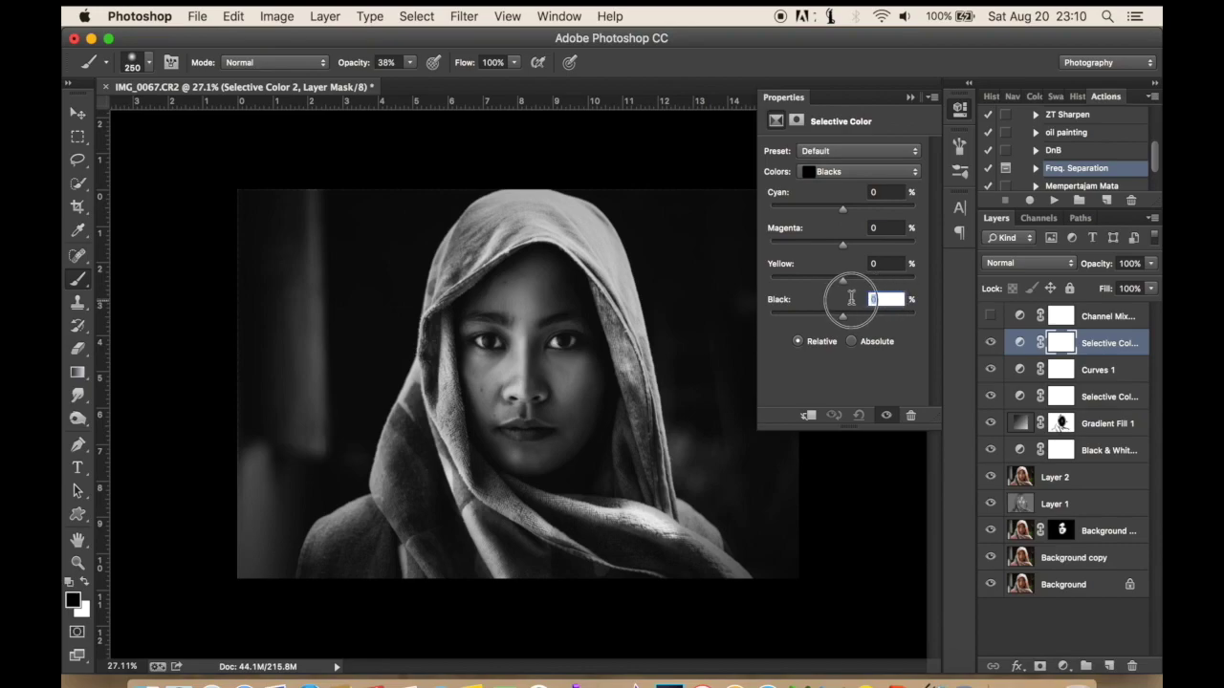
pyautogui.write('3')
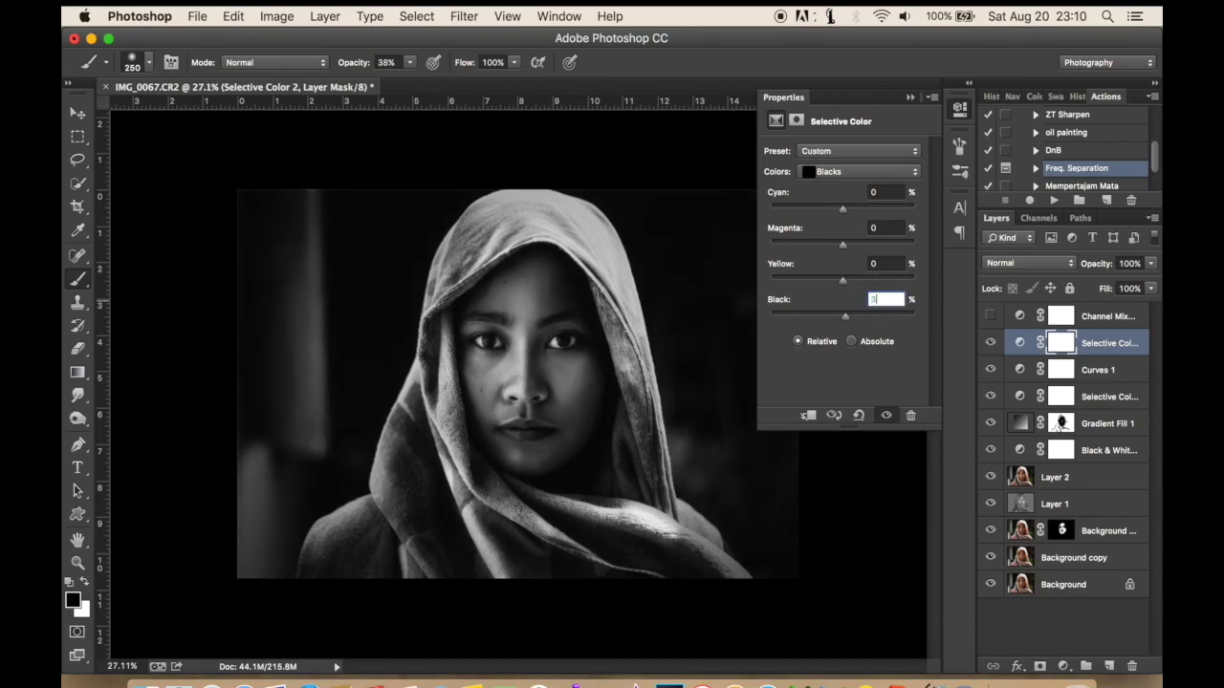
pyautogui.press('Return')
pyautogui.click(910, 96)
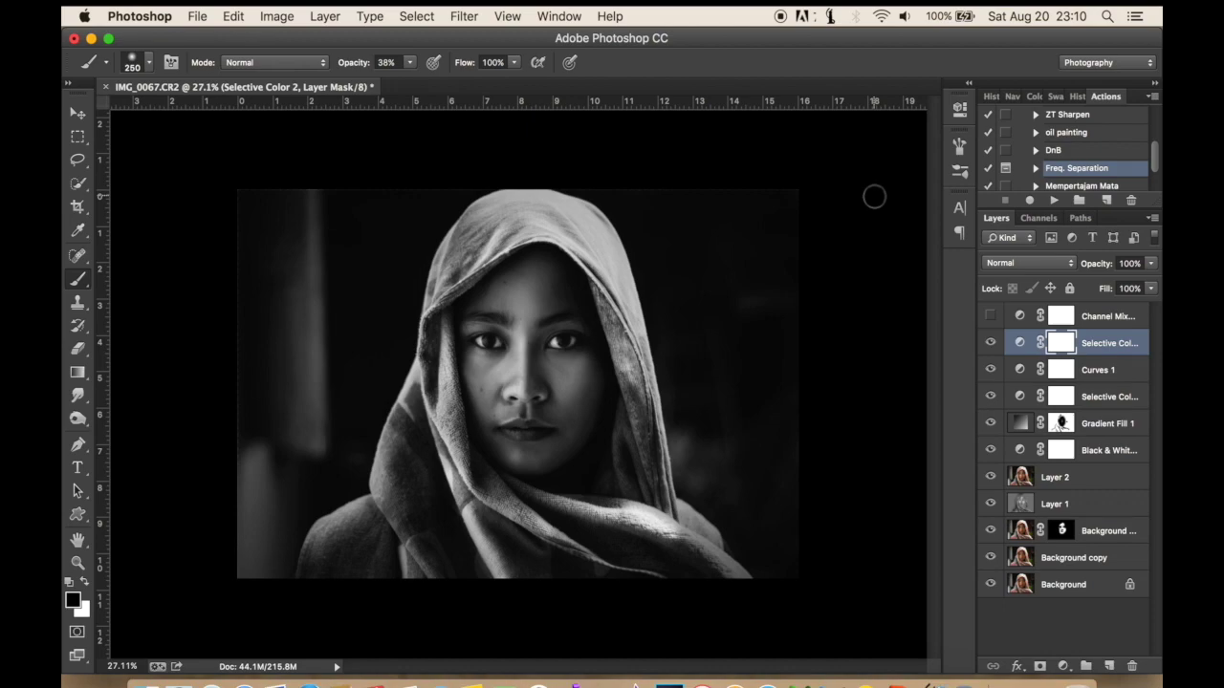
# Add a new empty layer above Selective Color 2
pyautogui.scroll(2, 560, 172)
pyautogui.scroll(3, 321, 221)
pyautogui.scroll(1, 321, 221)
pyautogui.click(1114, 666)
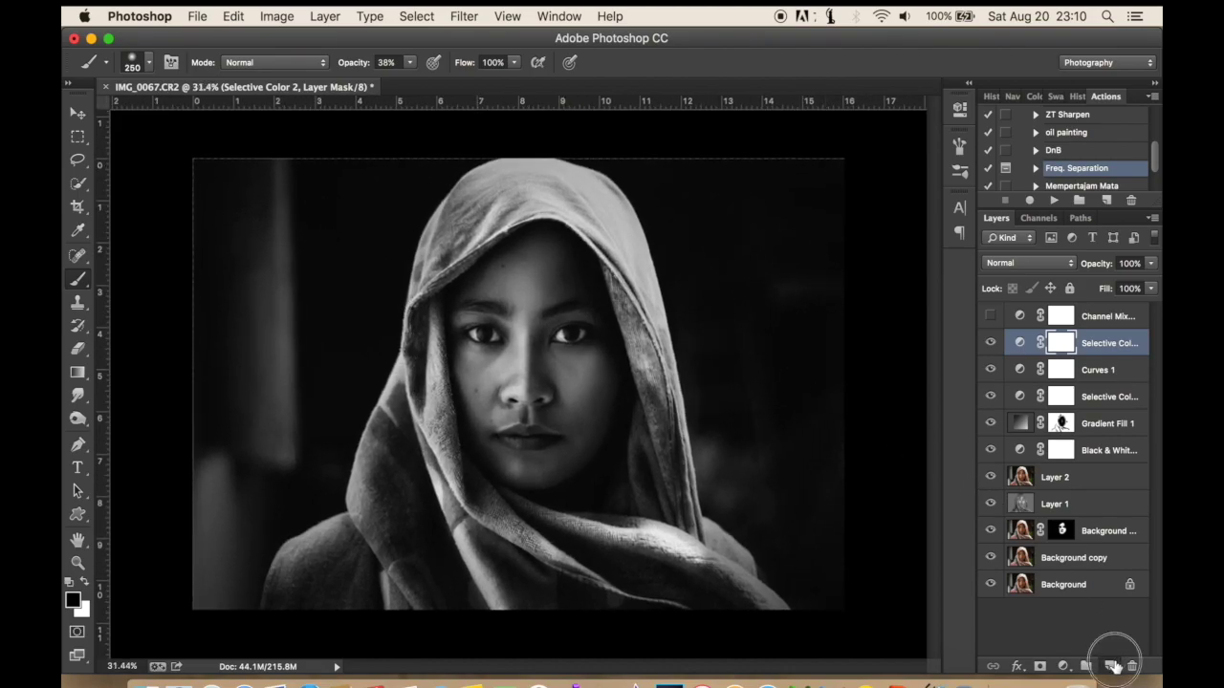
# Swap the colours and fill Layer 3 via Apply Image with the merged image in Multiply at 100% opacity
pyautogui.press('x')
pyautogui.click(276, 13)
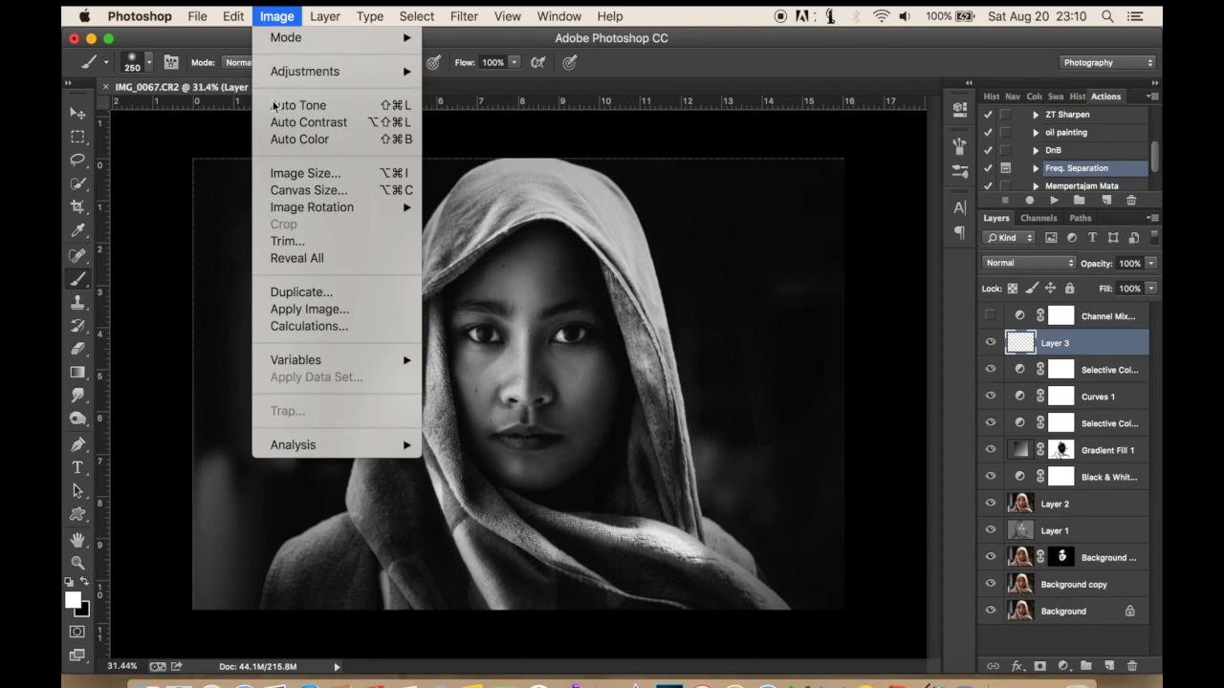
pyautogui.click(299, 309)
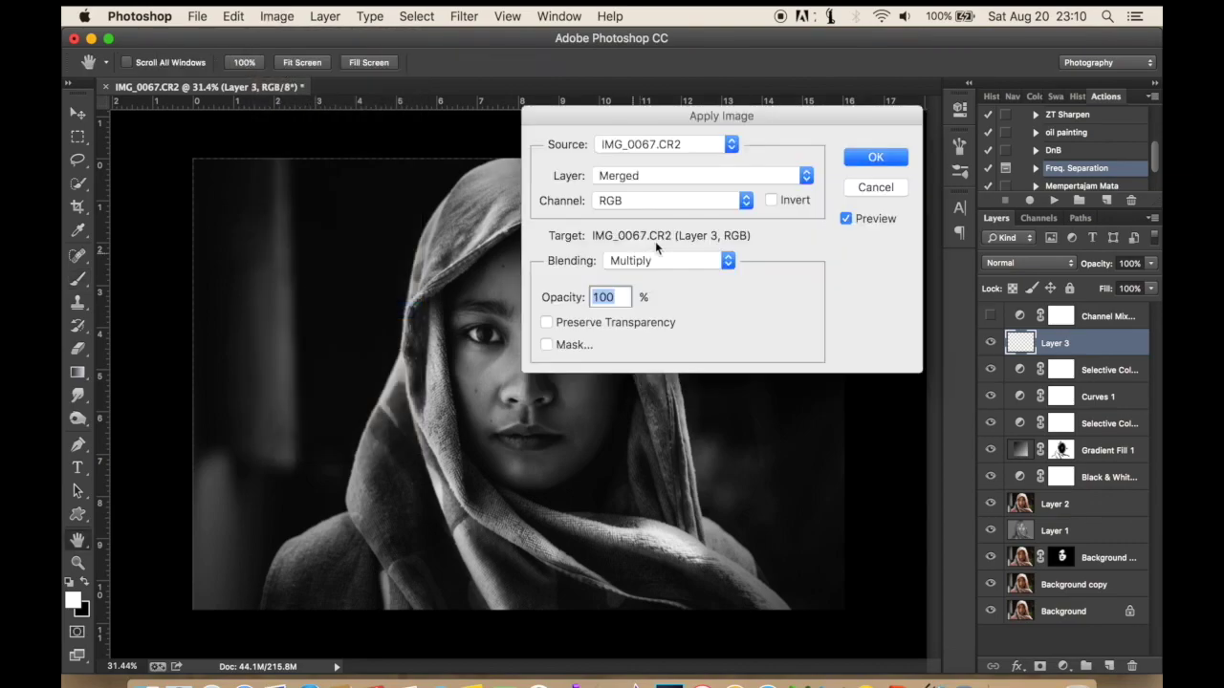
pyautogui.click(856, 156)
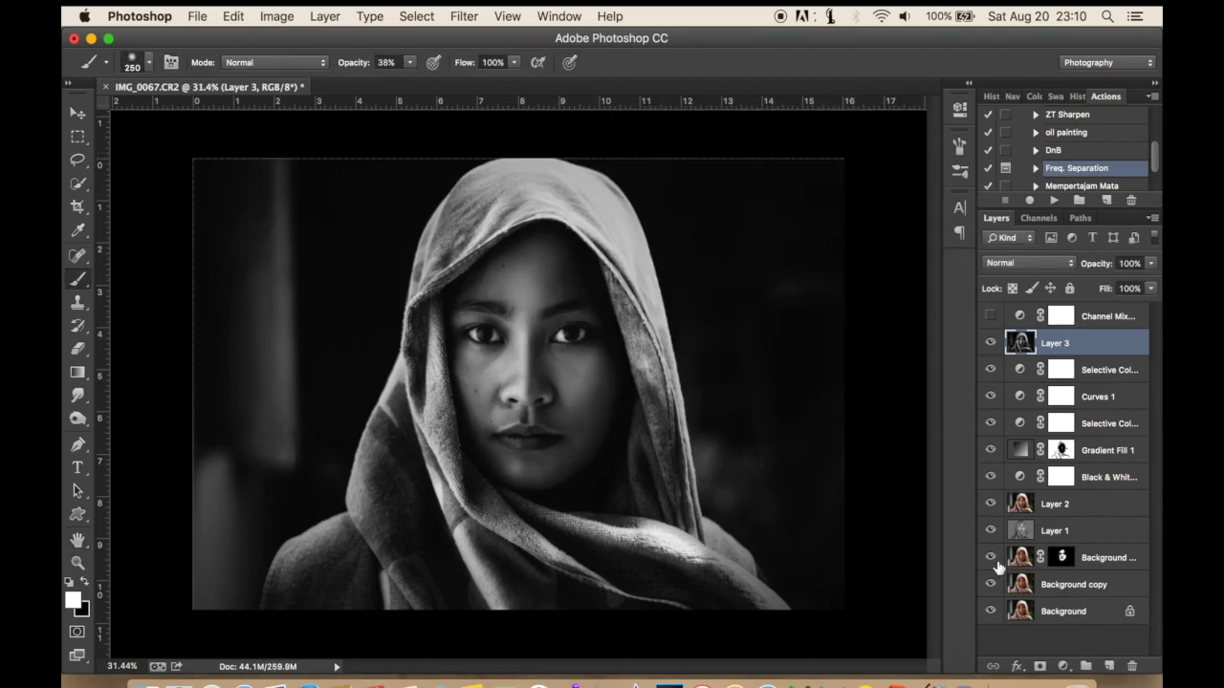
# Zoom in and out to inspect the finished black-and-white portrait
pyautogui.scroll(2, 446, 293)
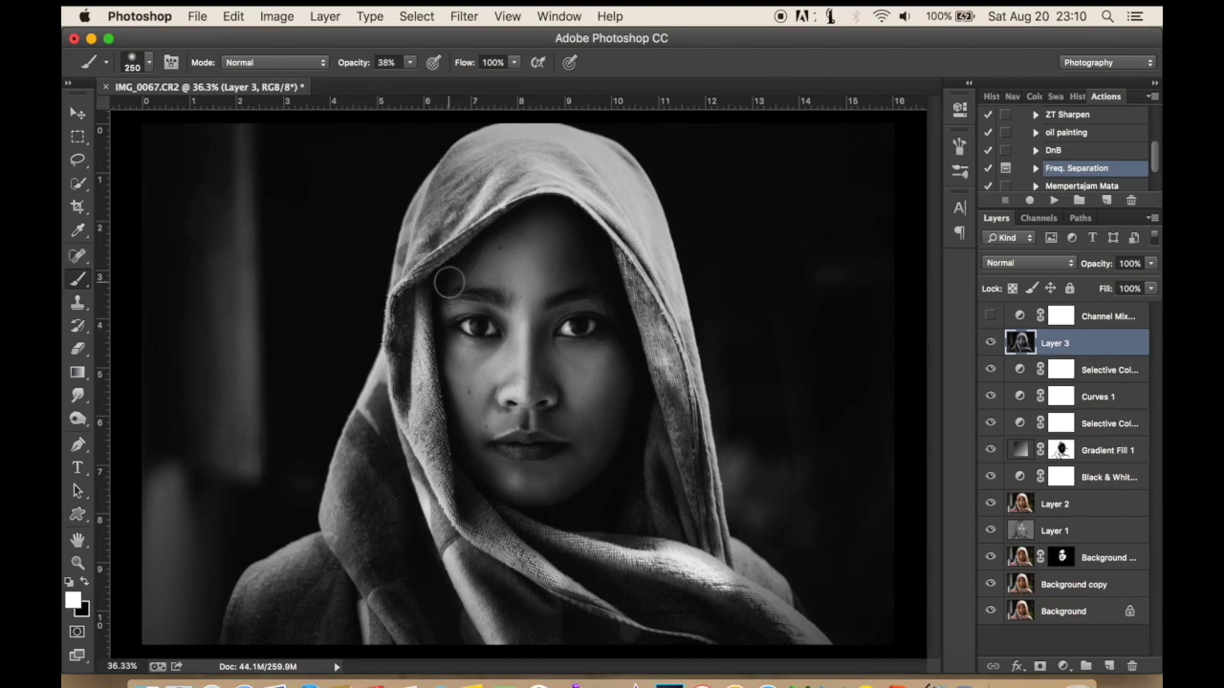
pyautogui.scroll(-1, 574, 239)
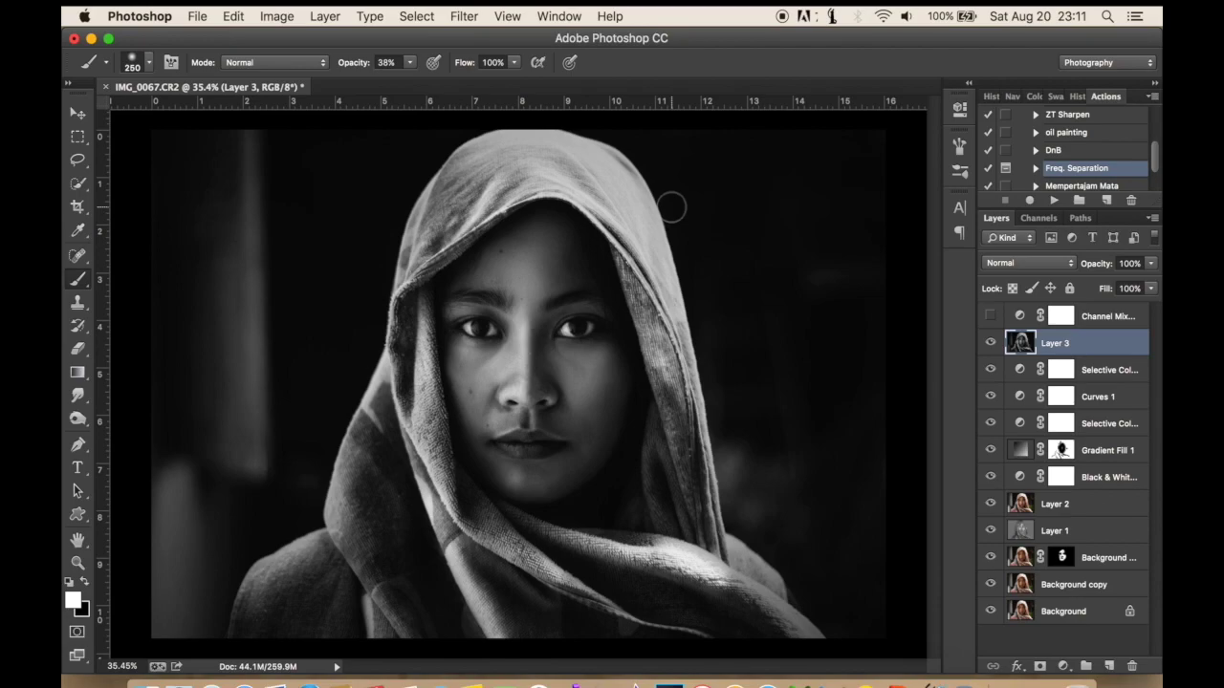
pyautogui.scroll(2, 521, 318)
pyautogui.scroll(3, 517, 319)
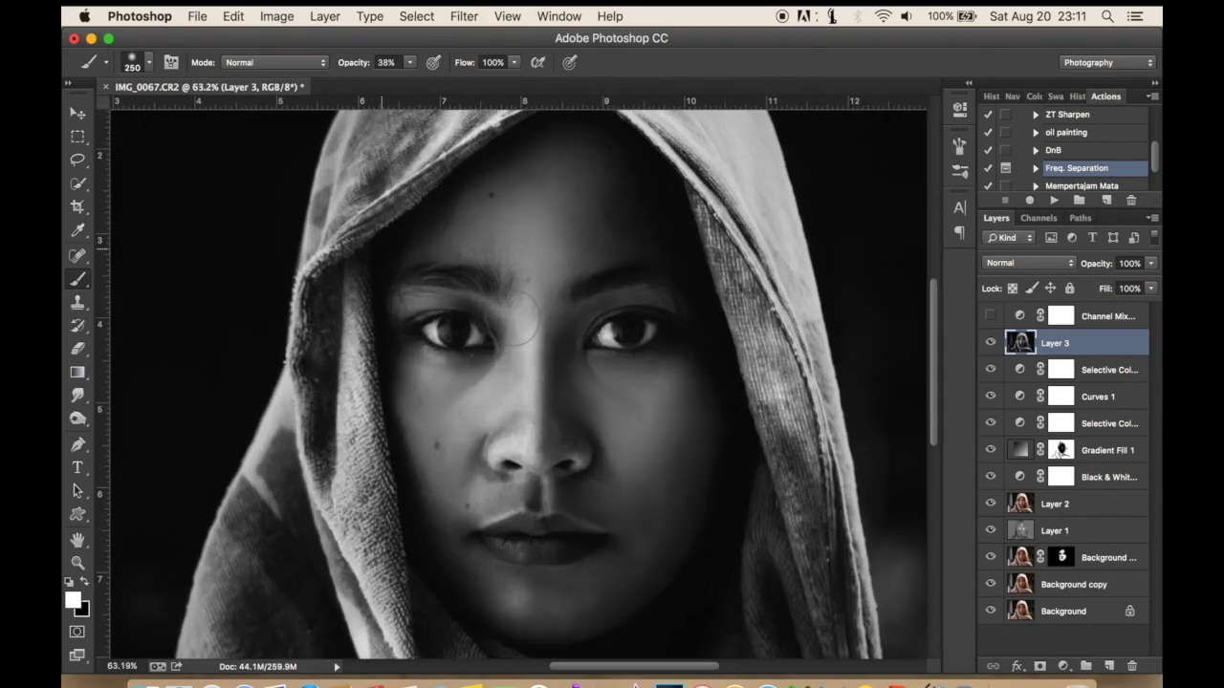
pyautogui.scroll(-2, 521, 319)
pyautogui.scroll(-2, 517, 318)
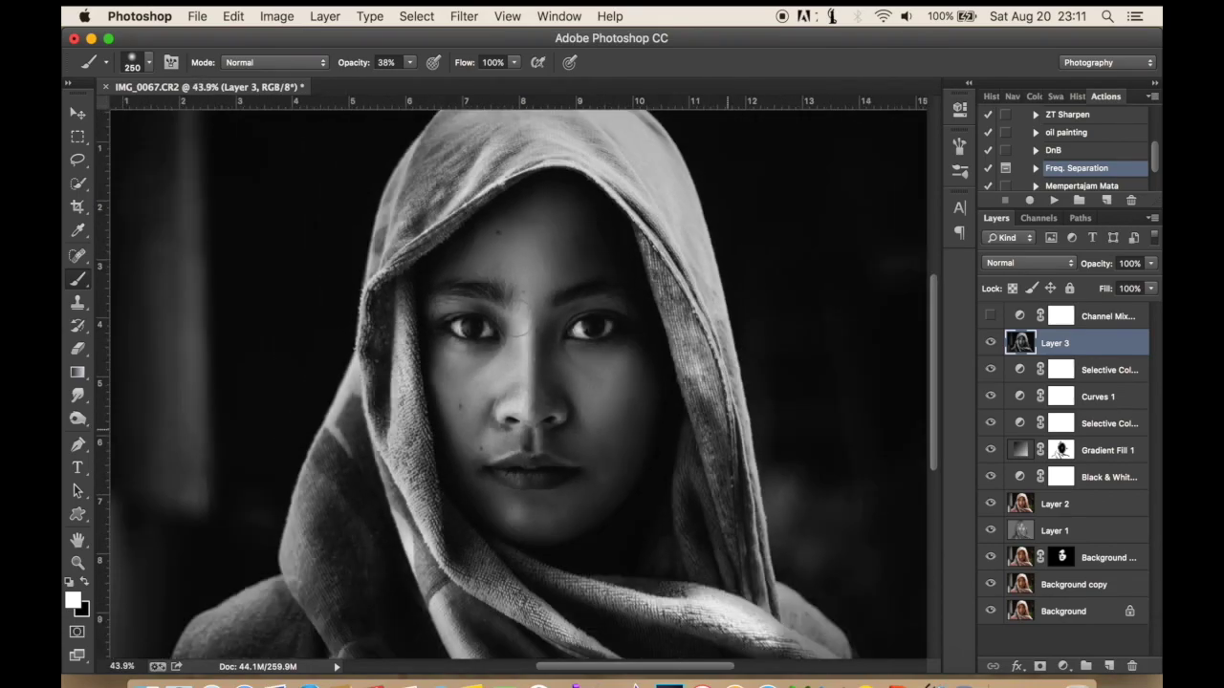
pyautogui.scroll(-3, 517, 318)
pyautogui.scroll(-3, 515, 314)
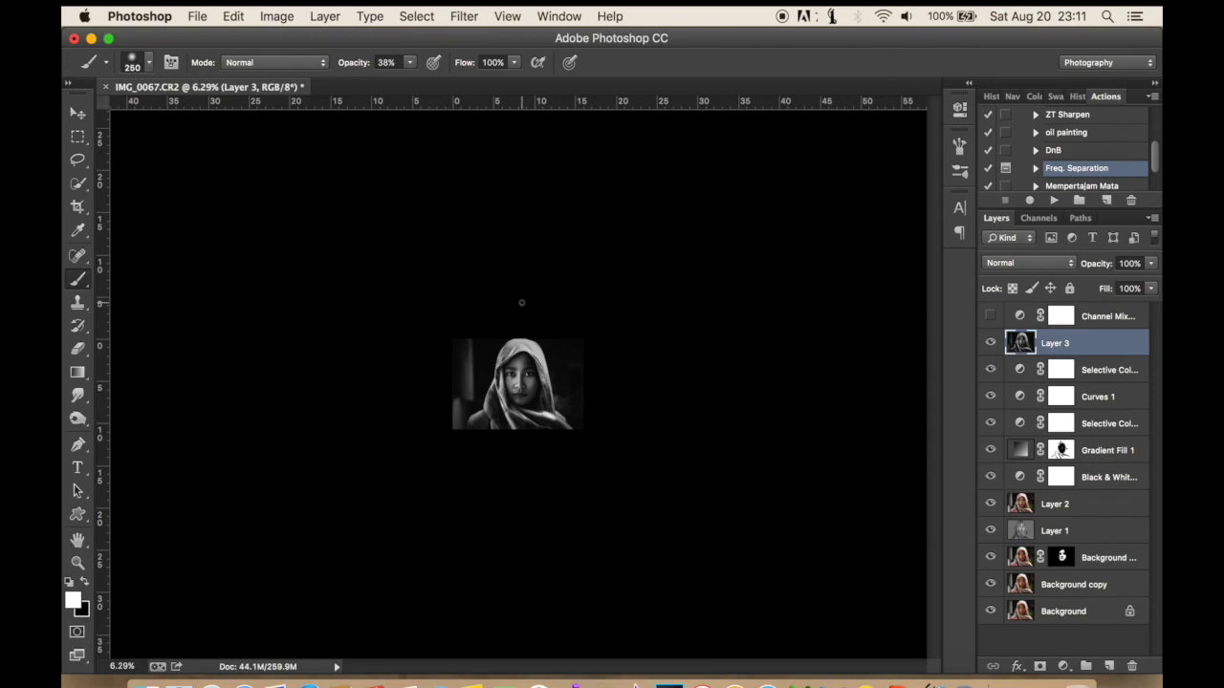
pyautogui.scroll(2, 521, 300)
pyautogui.scroll(2, 533, 282)
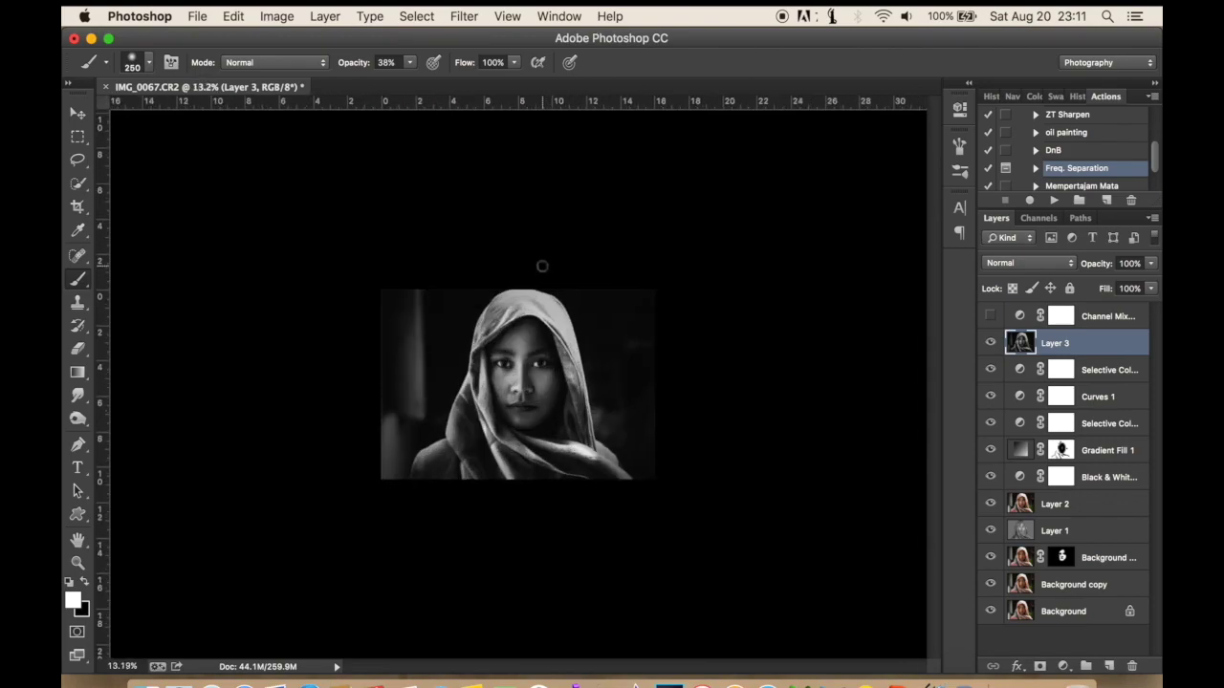
pyautogui.scroll(2, 542, 268)
pyautogui.scroll(2, 542, 267)
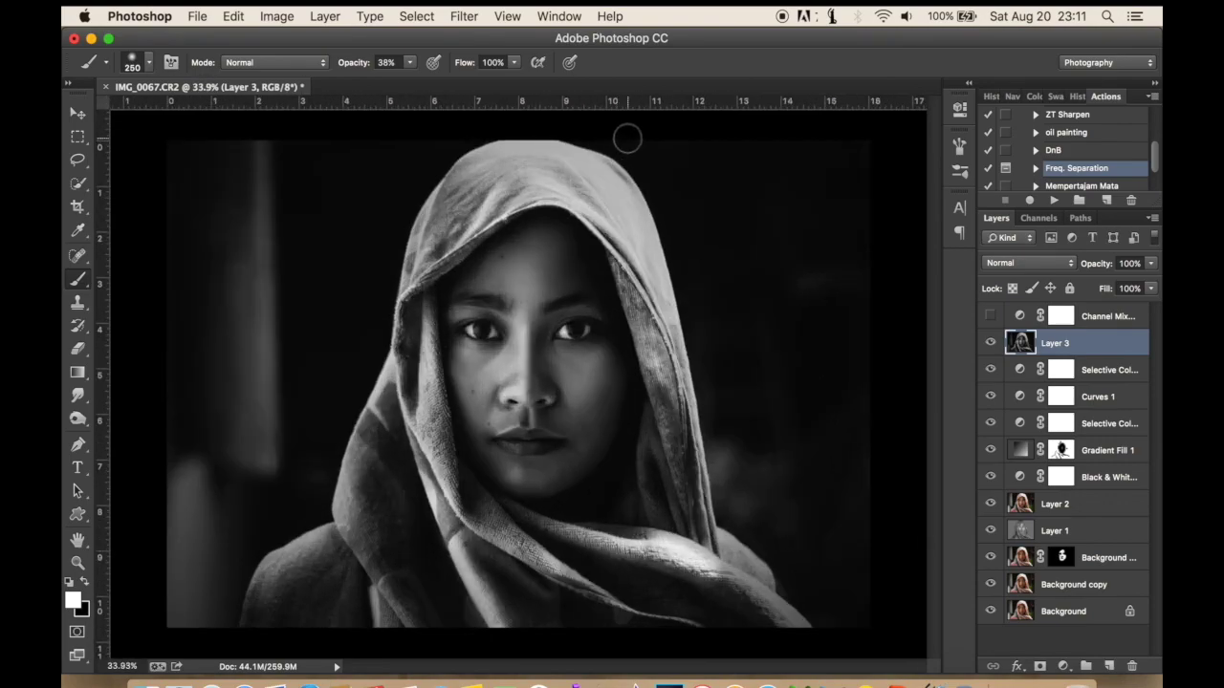
pyautogui.scroll(1, 628, 139)
# Switch to Full Screen Mode so the portrait shows against a black background
pyautogui.press('f')
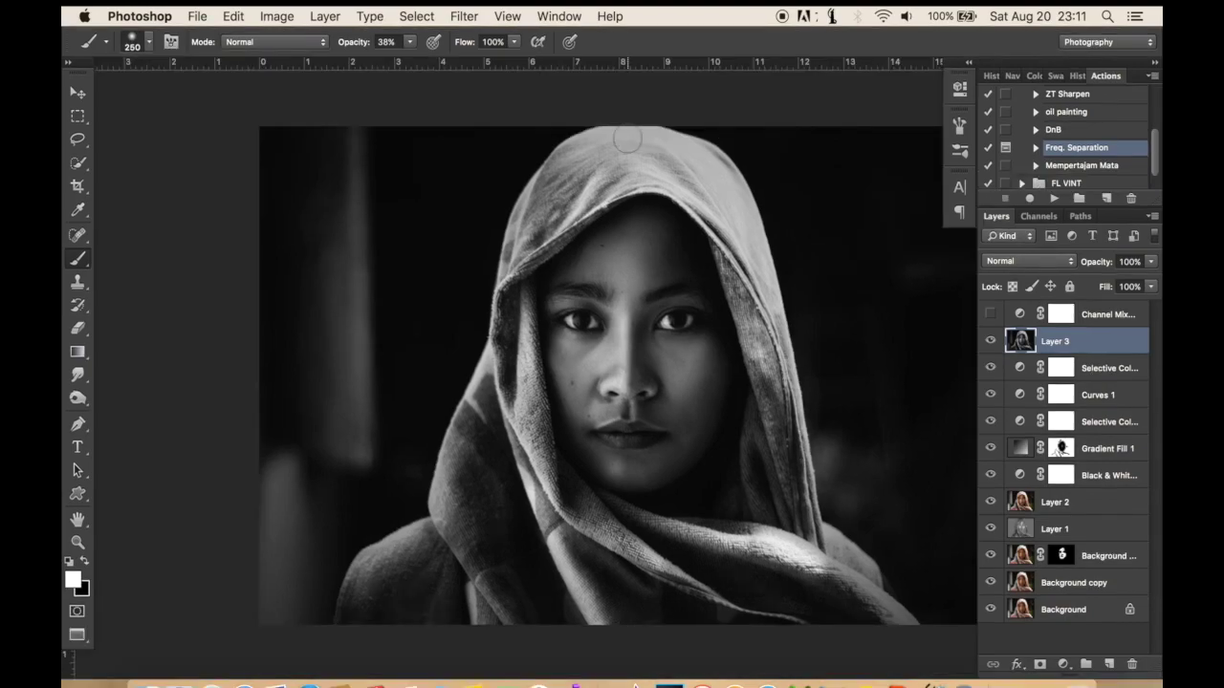
pyautogui.press('f')
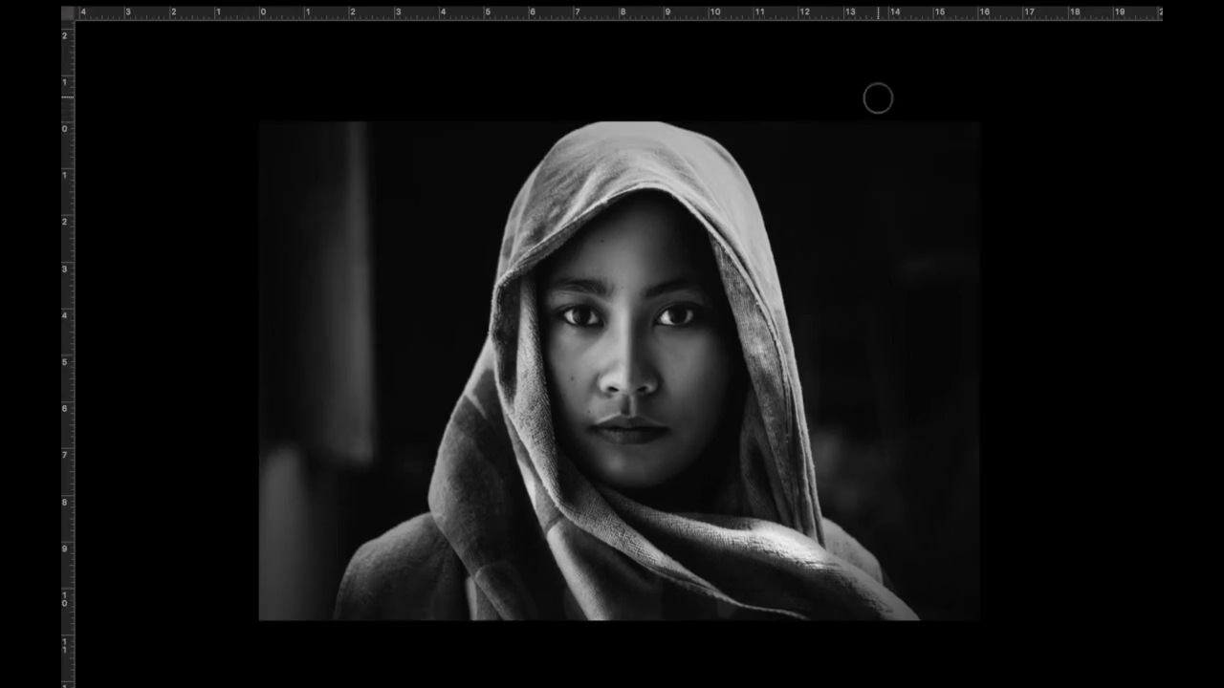
pyautogui.scroll(1, 877, 98)
pyautogui.scroll(1, 877, 98)
pyautogui.scroll(1, 877, 99)
pyautogui.scroll(1, 877, 99)
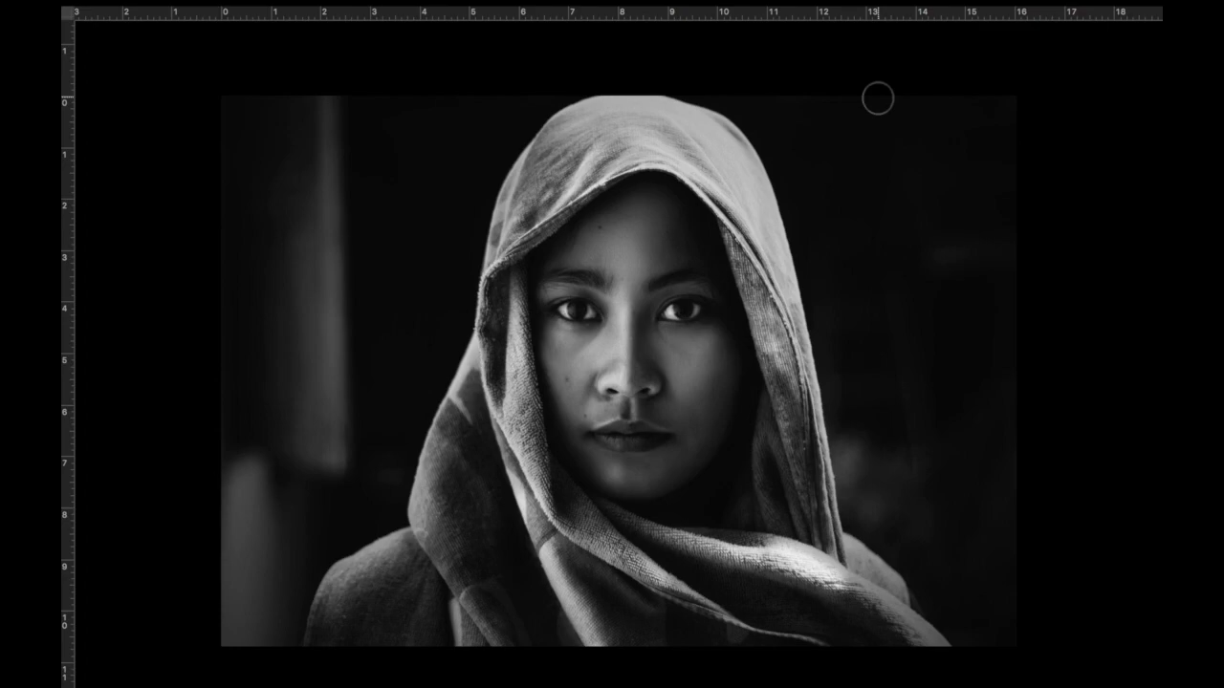